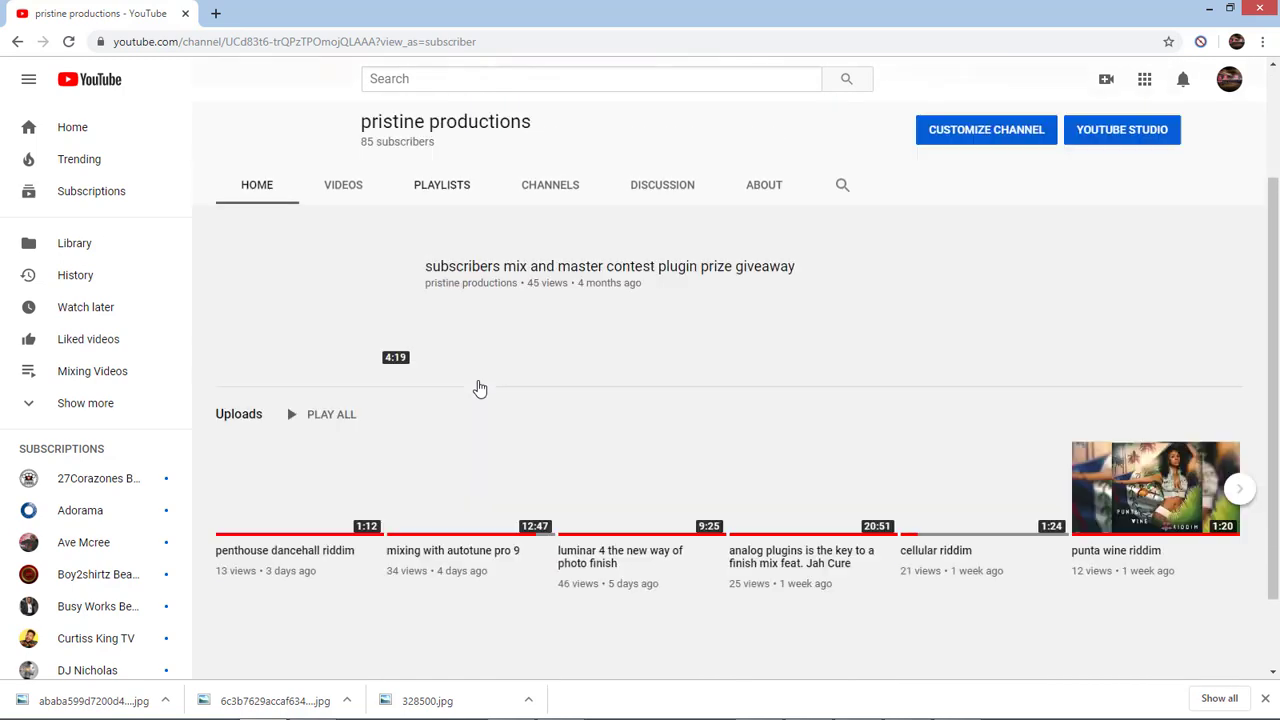
Step: Look over the YouTube channel page and the studio 4.6.jpg image in the photo viewer
scroll(480, 386, "up", 3)
mouse_move(437, 451)
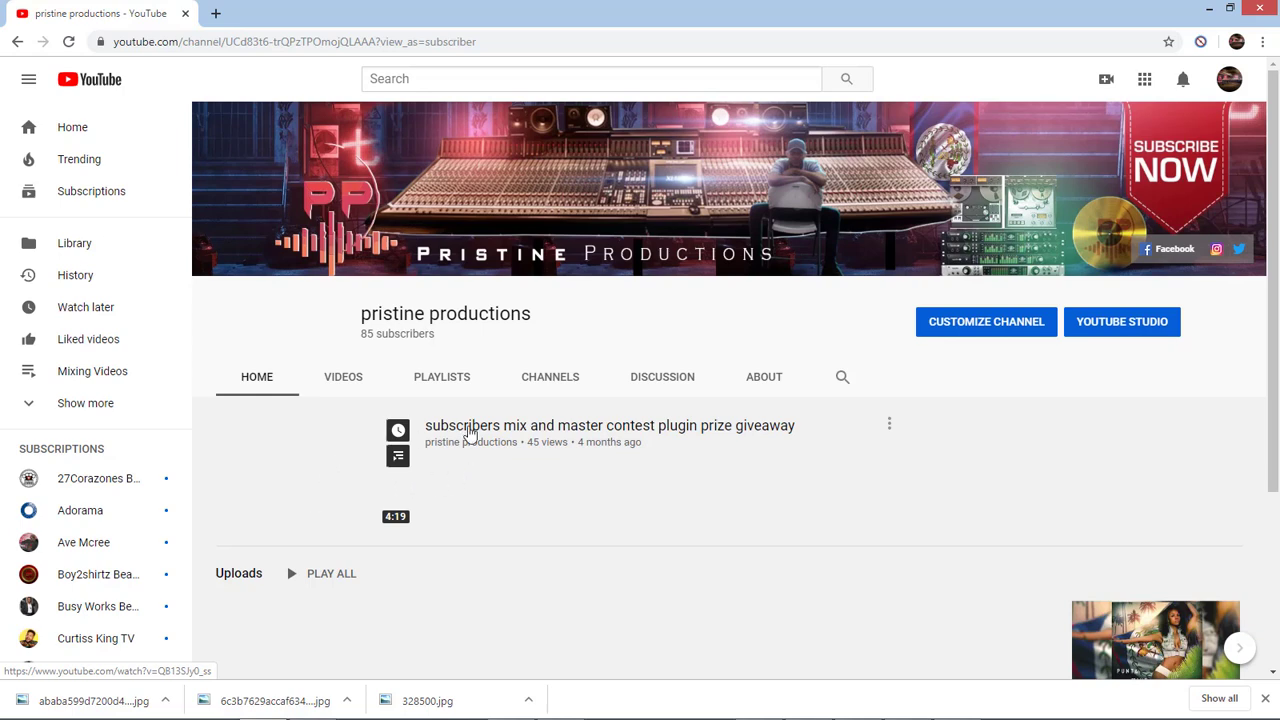
scroll(476, 432, "down", 3)
scroll(478, 430, "up", 3)
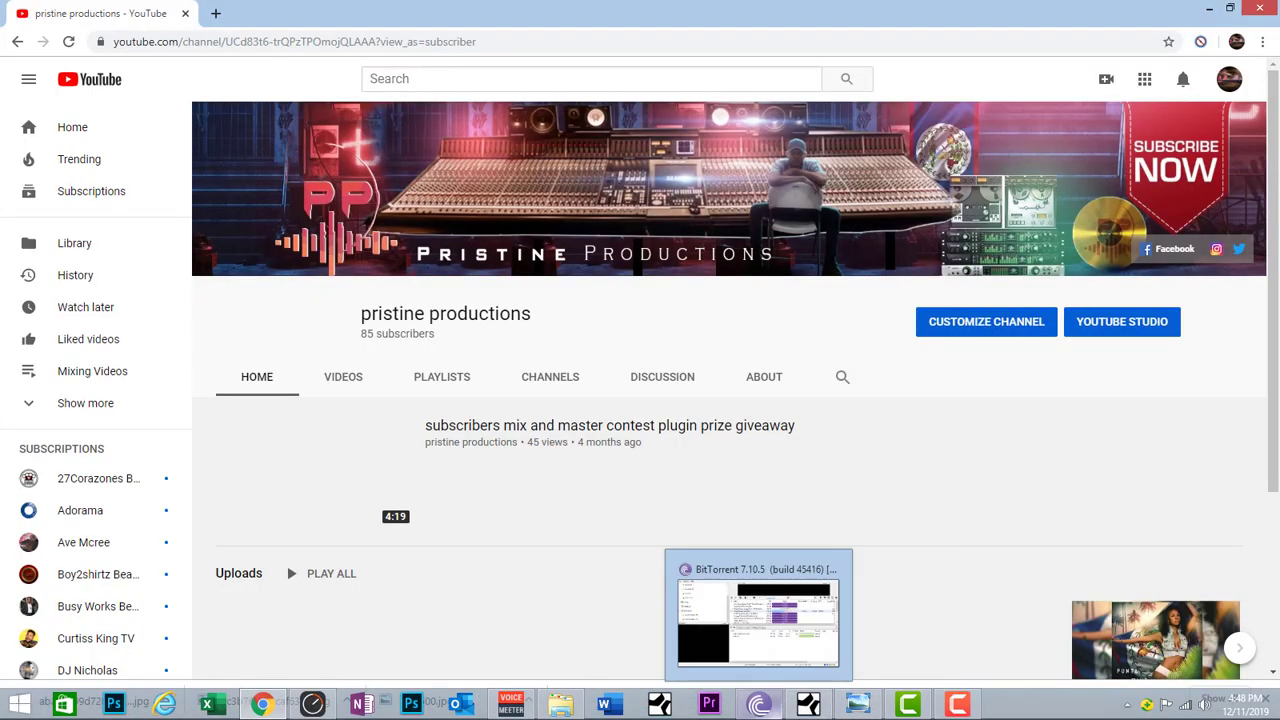
mouse_move(808, 704)
left_click(858, 704)
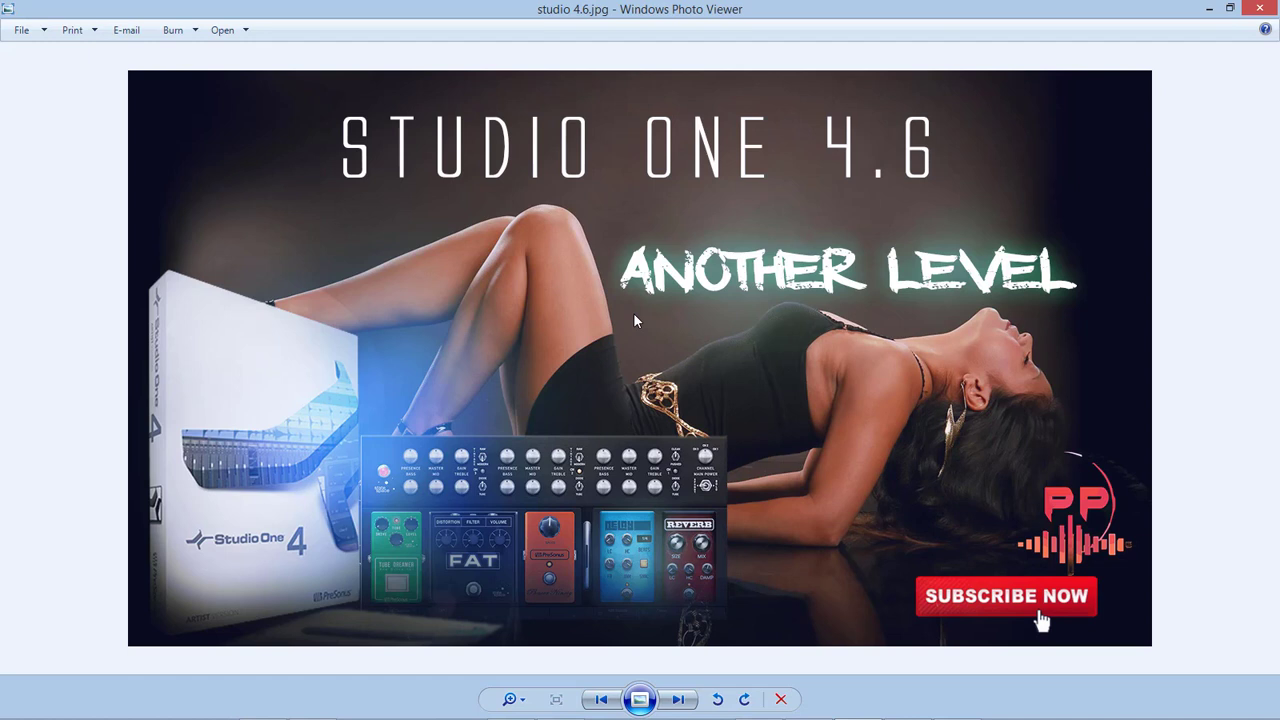
left_click(1210, 10)
scroll(797, 274, "down", 3)
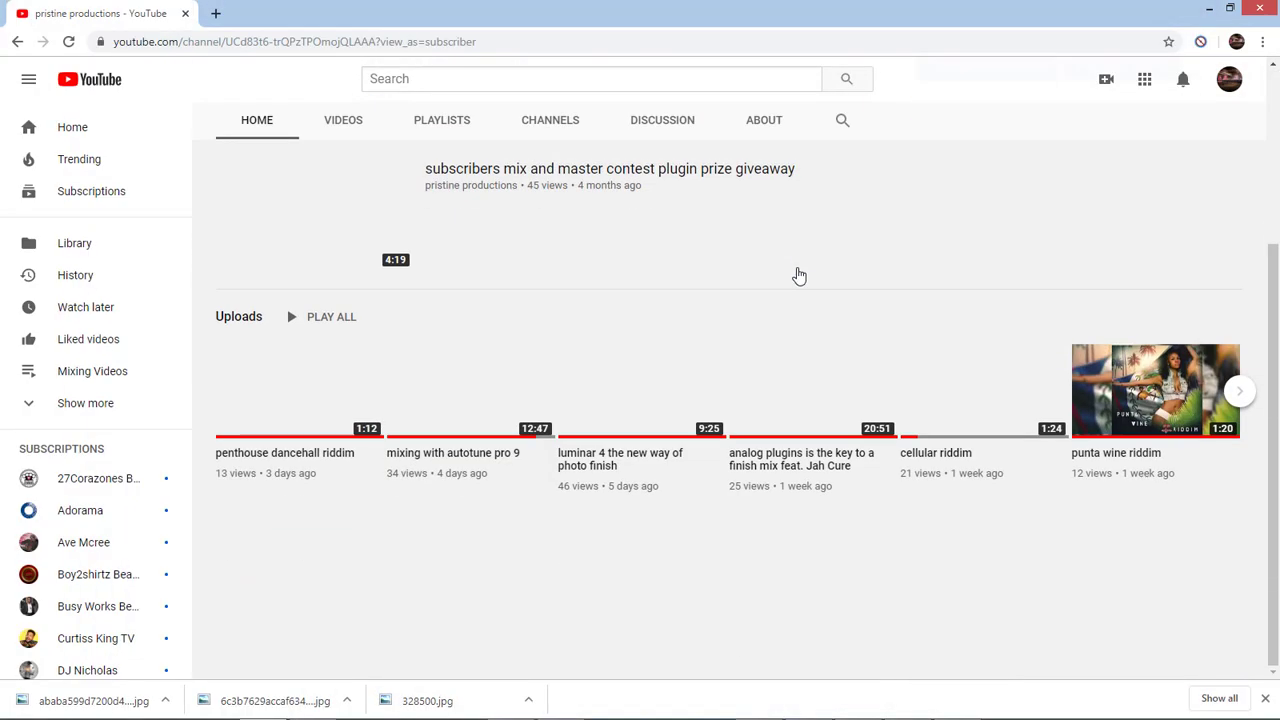
scroll(654, 360, "up", 3)
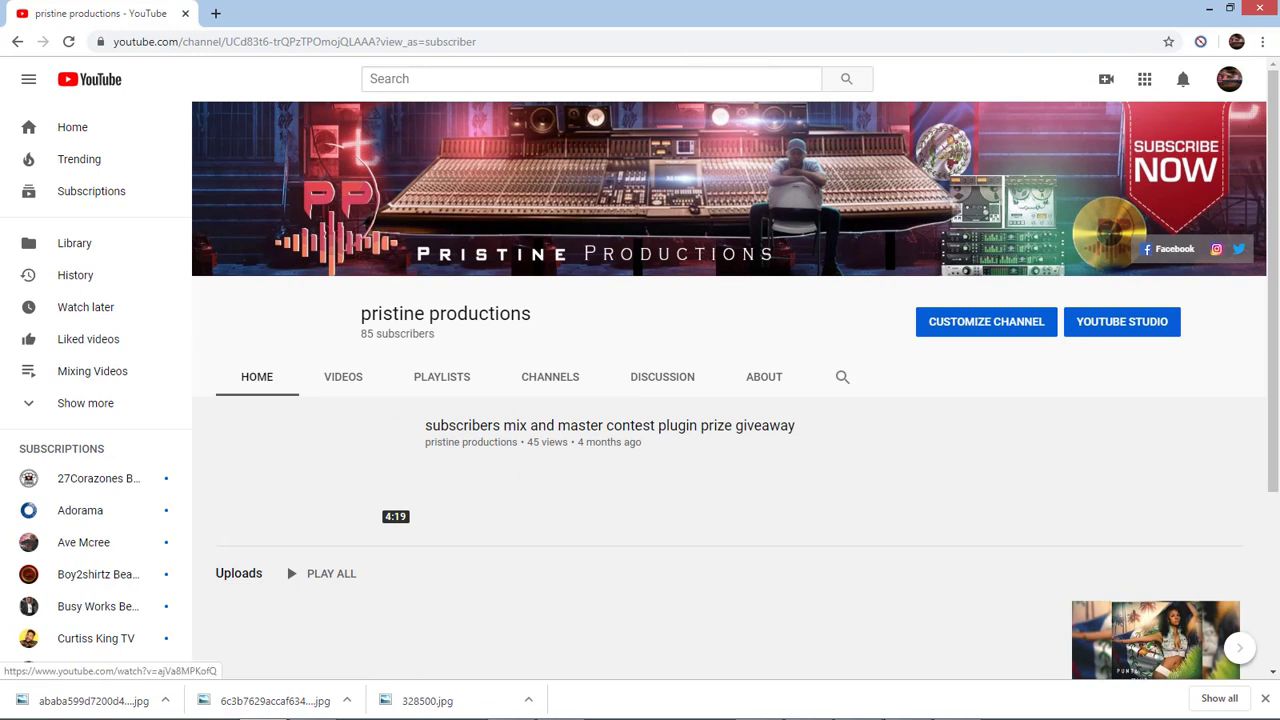
Step: Switch to Studio One, slightly reduce the acapella track's height and look over the mixer console
left_click(818, 706)
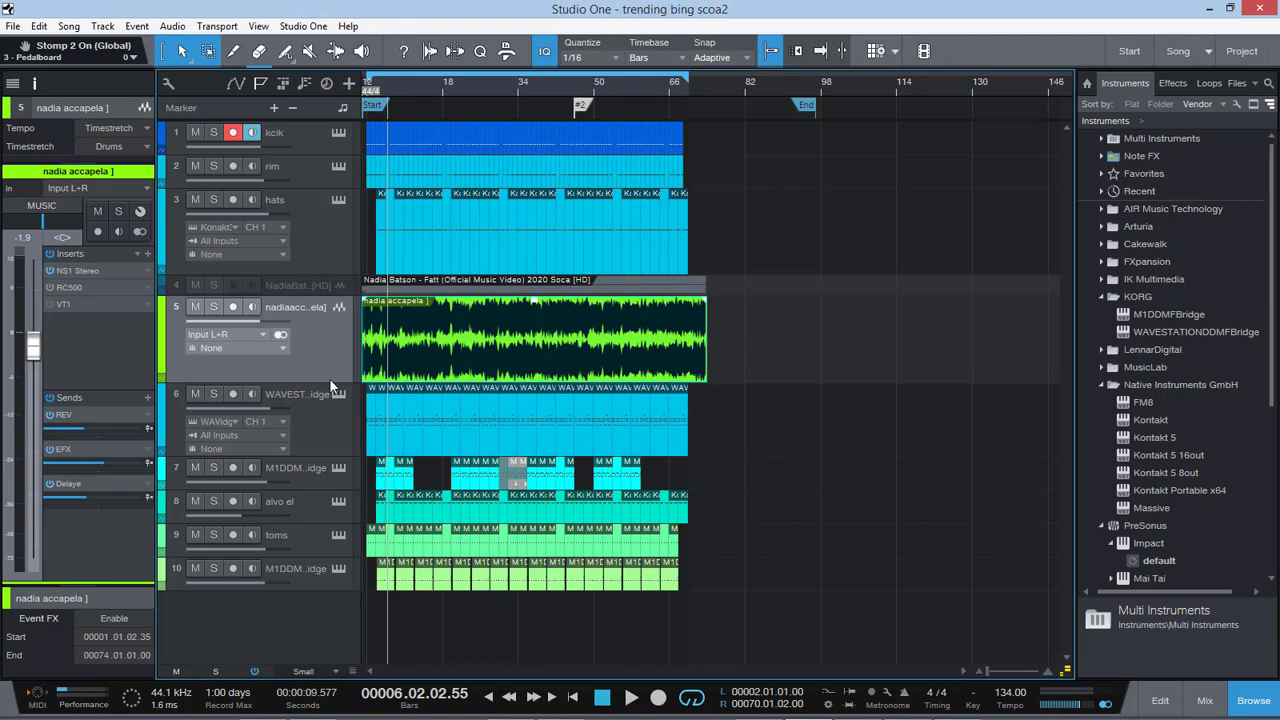
left_click_drag(331, 382, 331, 378)
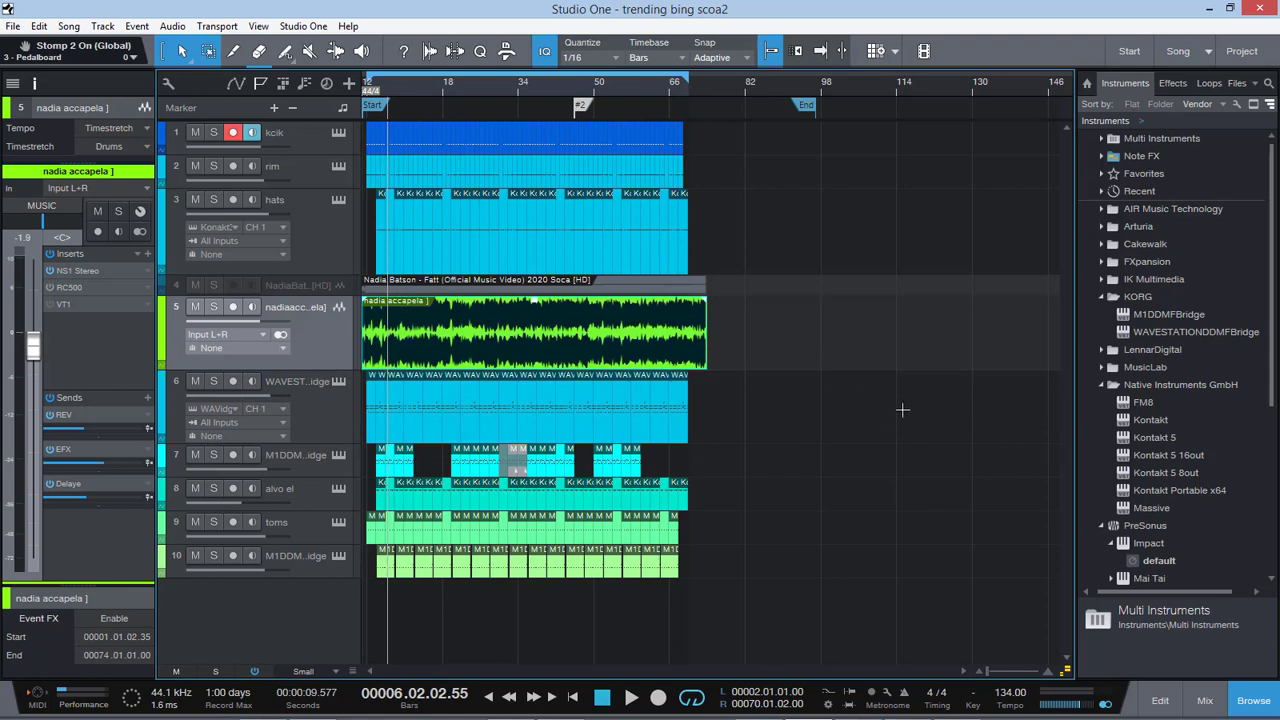
left_click(1205, 700)
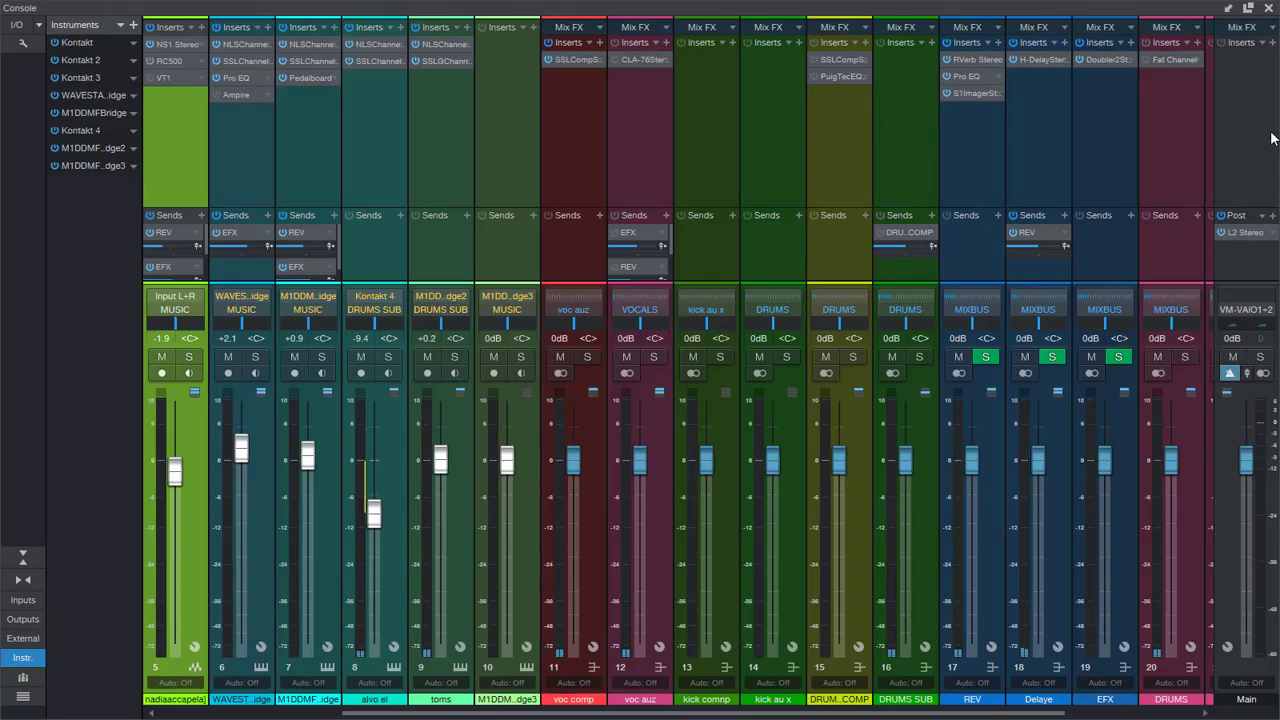
left_click(1268, 8)
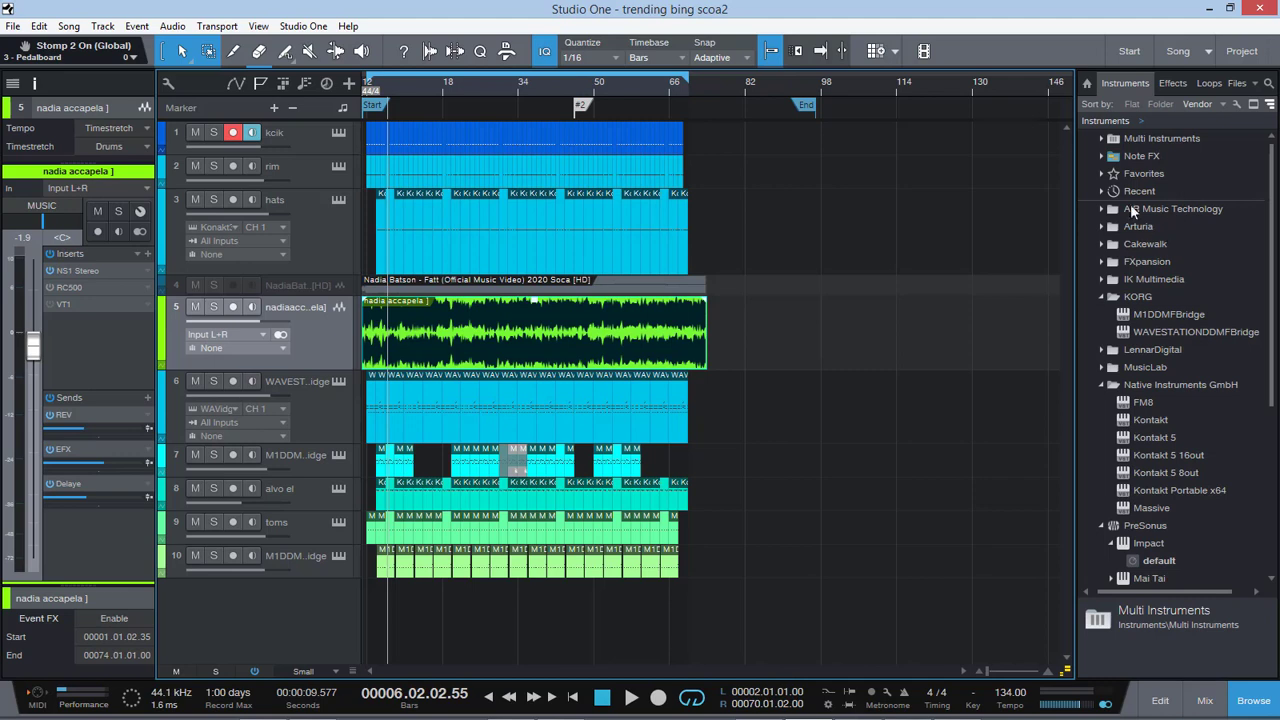
Step: Collapse the Native Instruments GmbH folder in the instrument browser and select the kcik track
left_click(1101, 384)
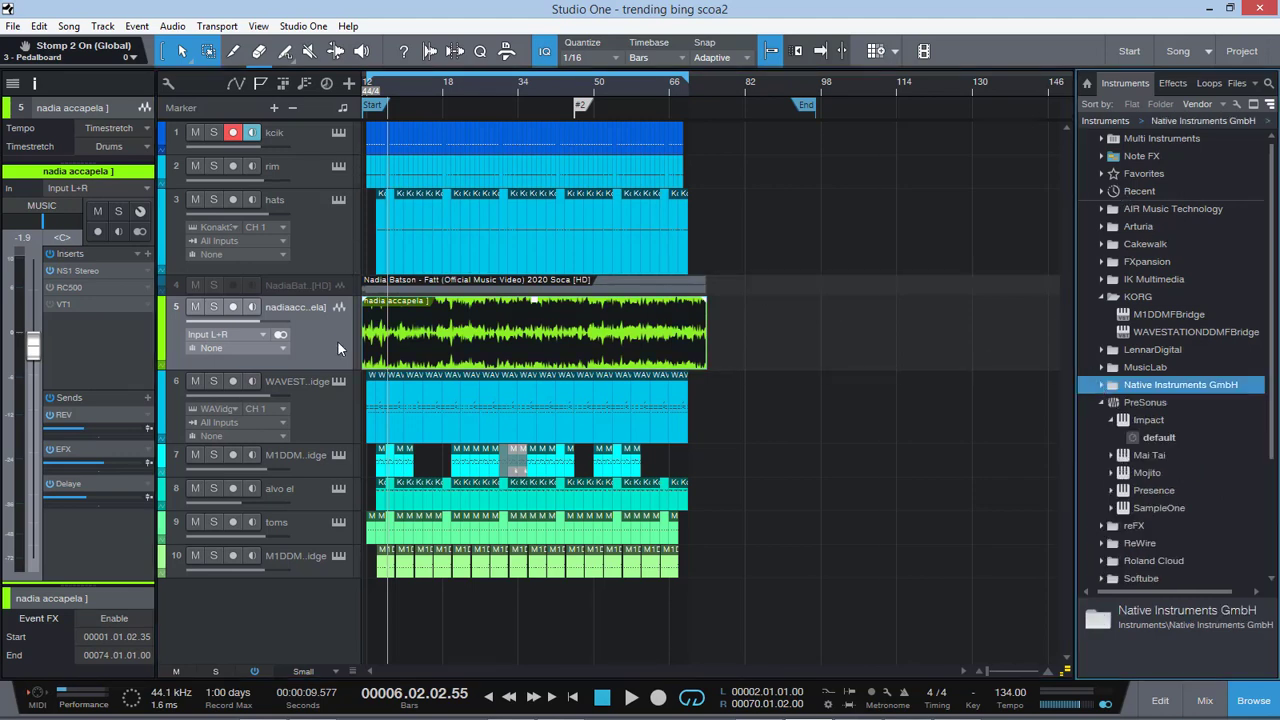
left_click(323, 402)
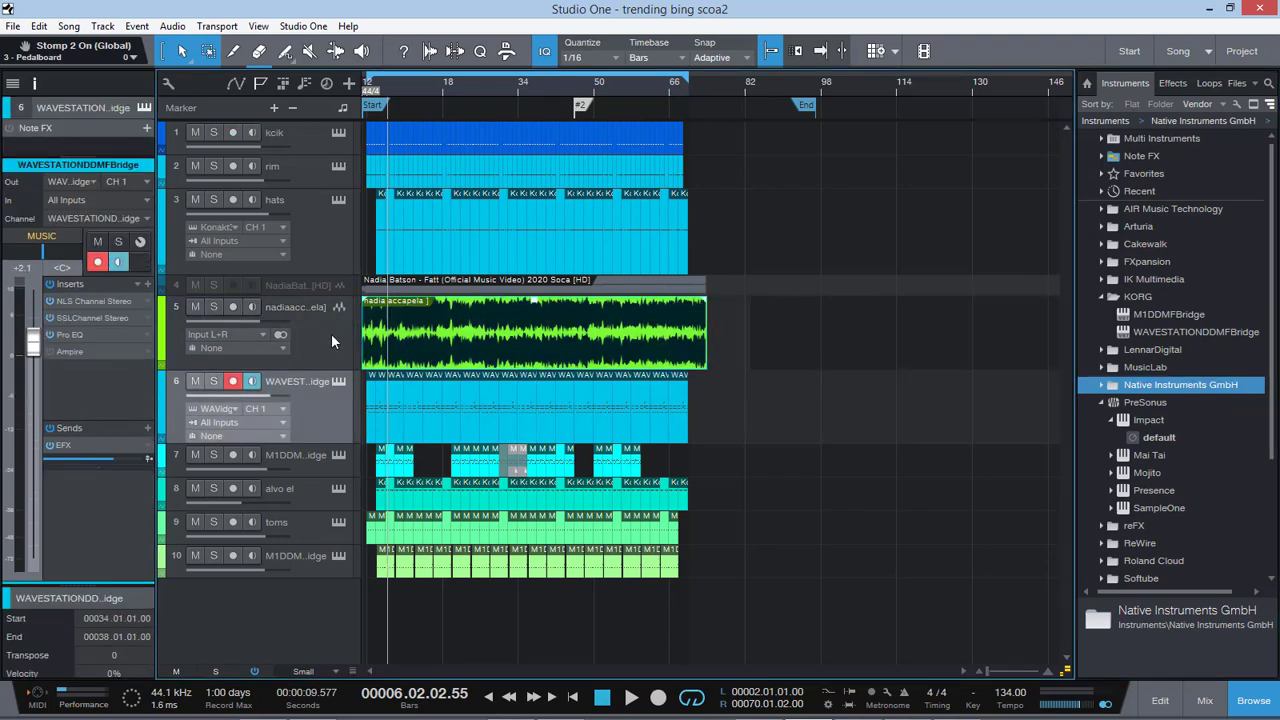
left_click(331, 333)
left_click(328, 399)
left_click(308, 134)
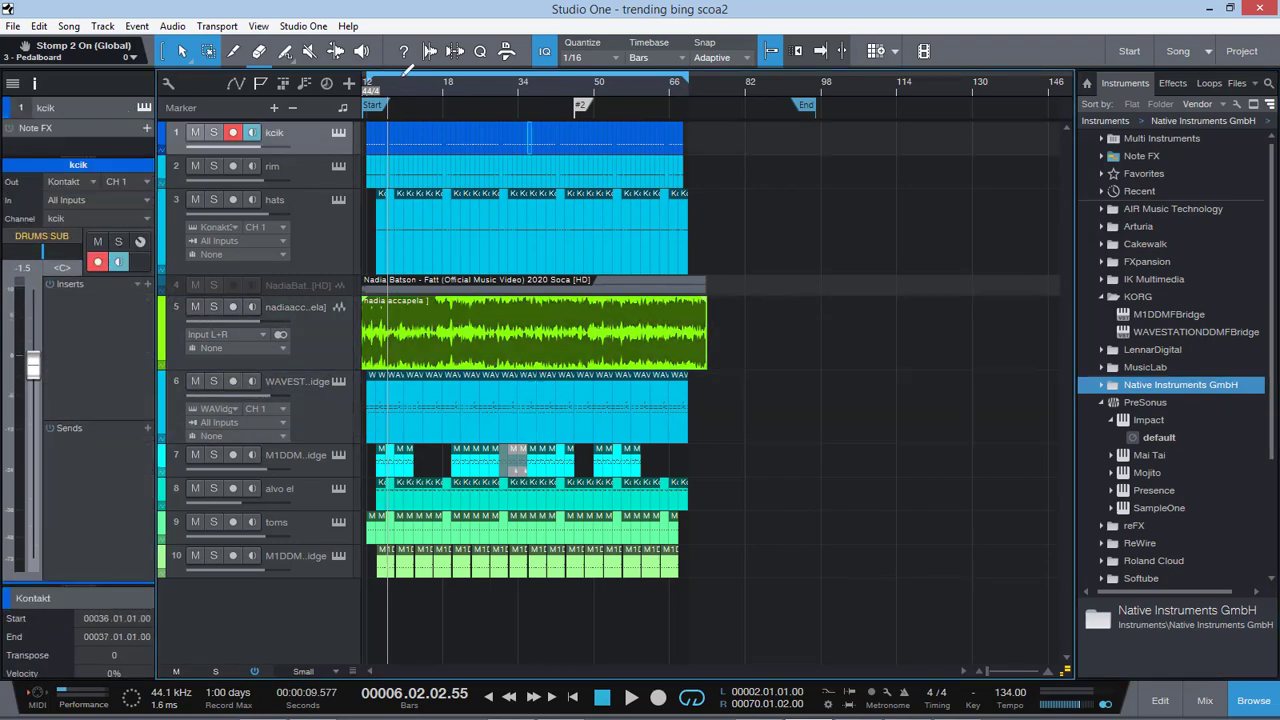
Step: Play the song from its start, zoomed in on the first bars, and mute the acapella track
left_click(366, 95)
key("space")
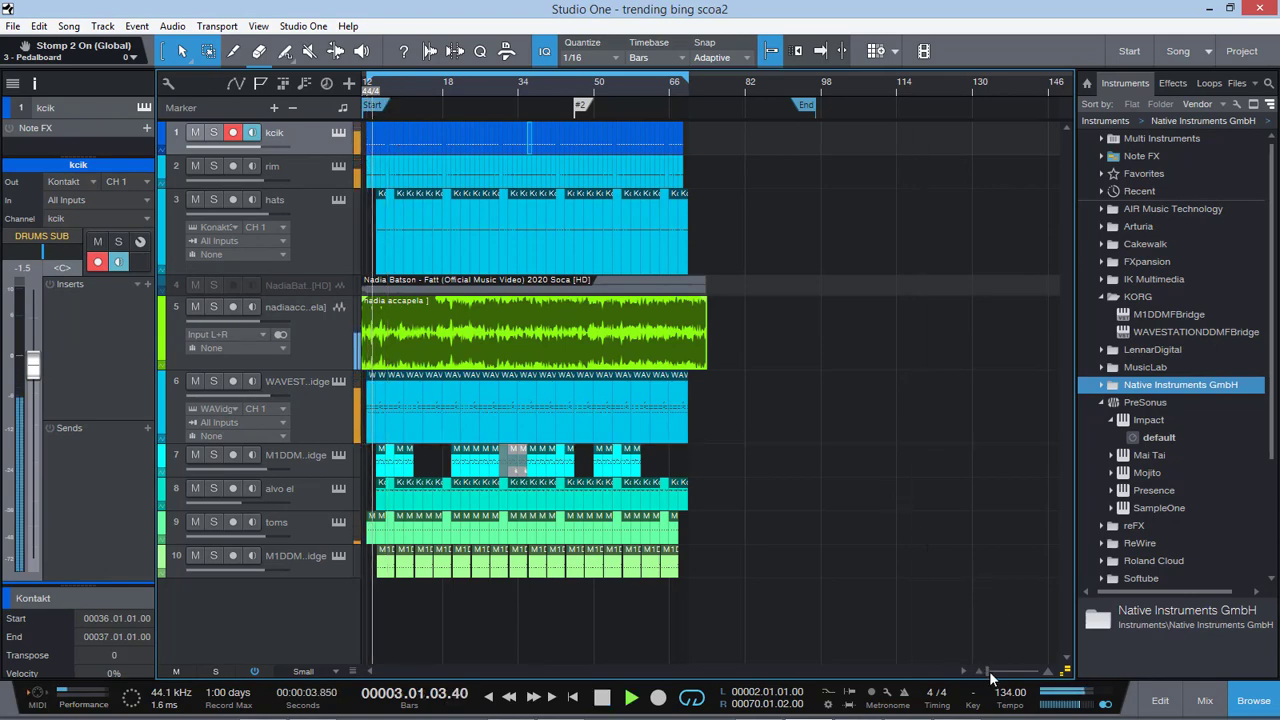
left_click_drag(988, 671, 996, 671)
left_click_drag(424, 676, 413, 673)
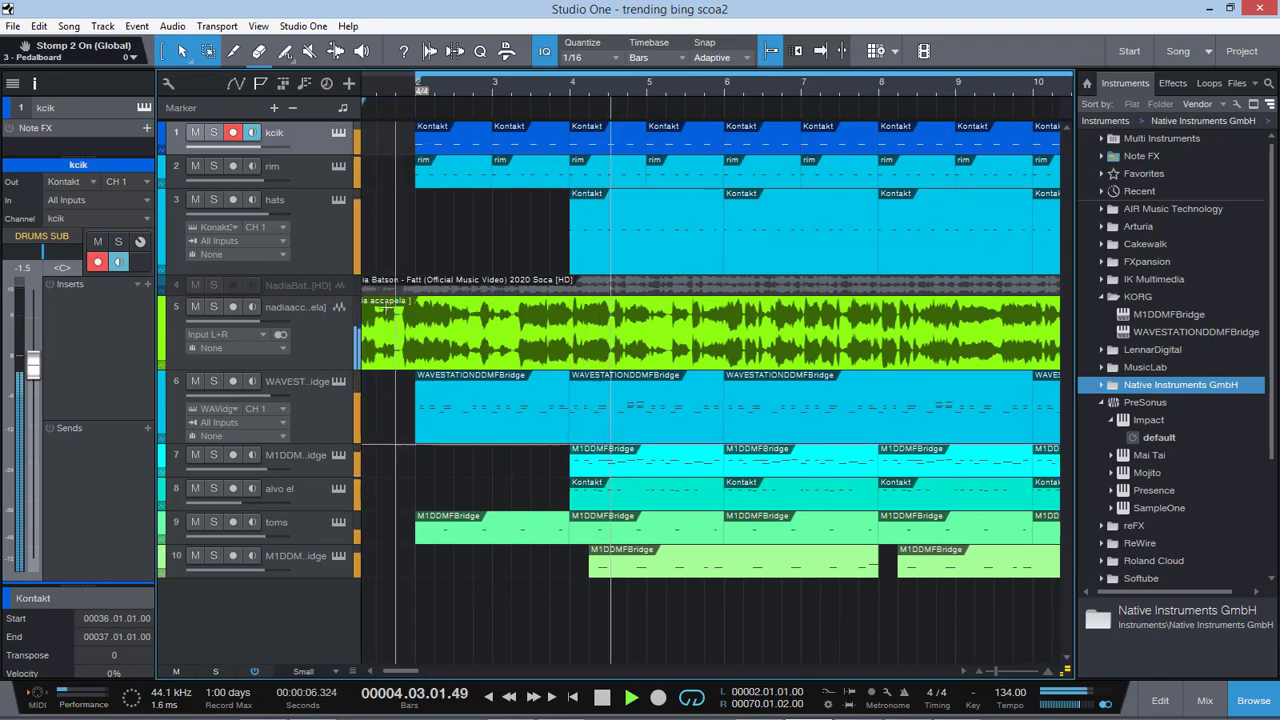
left_click(195, 306)
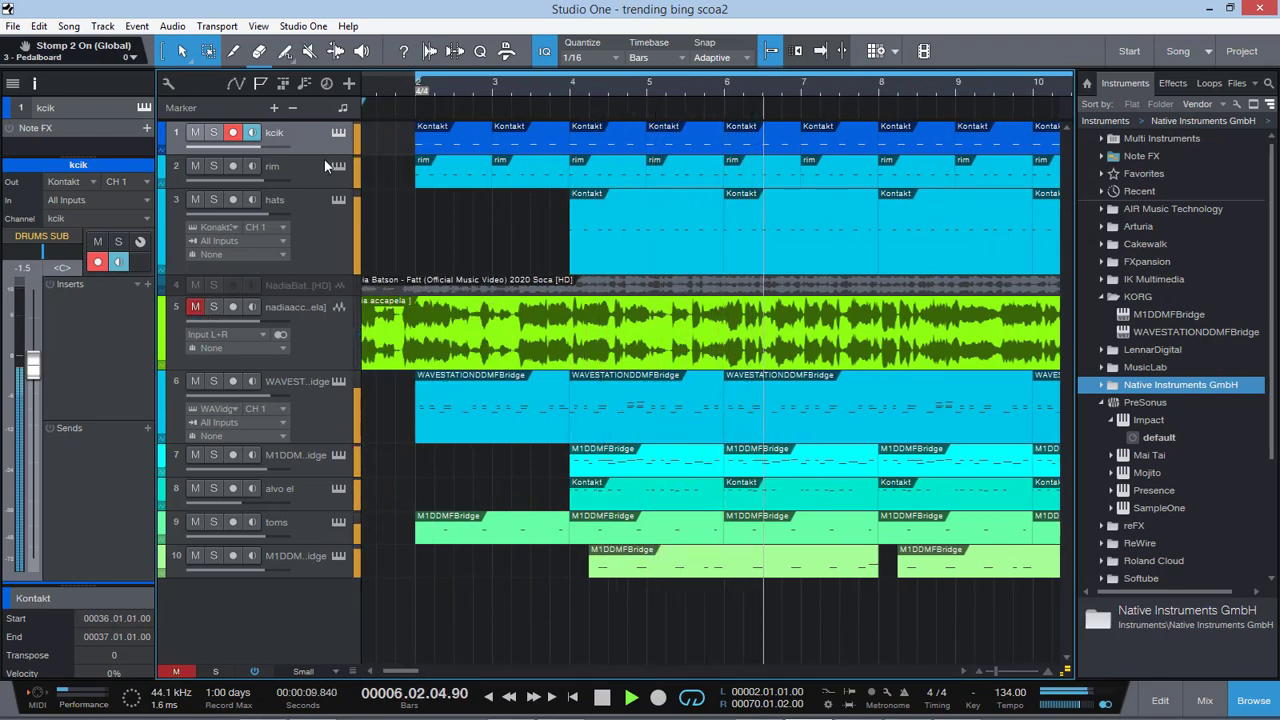
Step: Enlarge the kcik track's height, stop playback and examine the notes of its first Kontakt part in the editor
left_click_drag(323, 154, 322, 230)
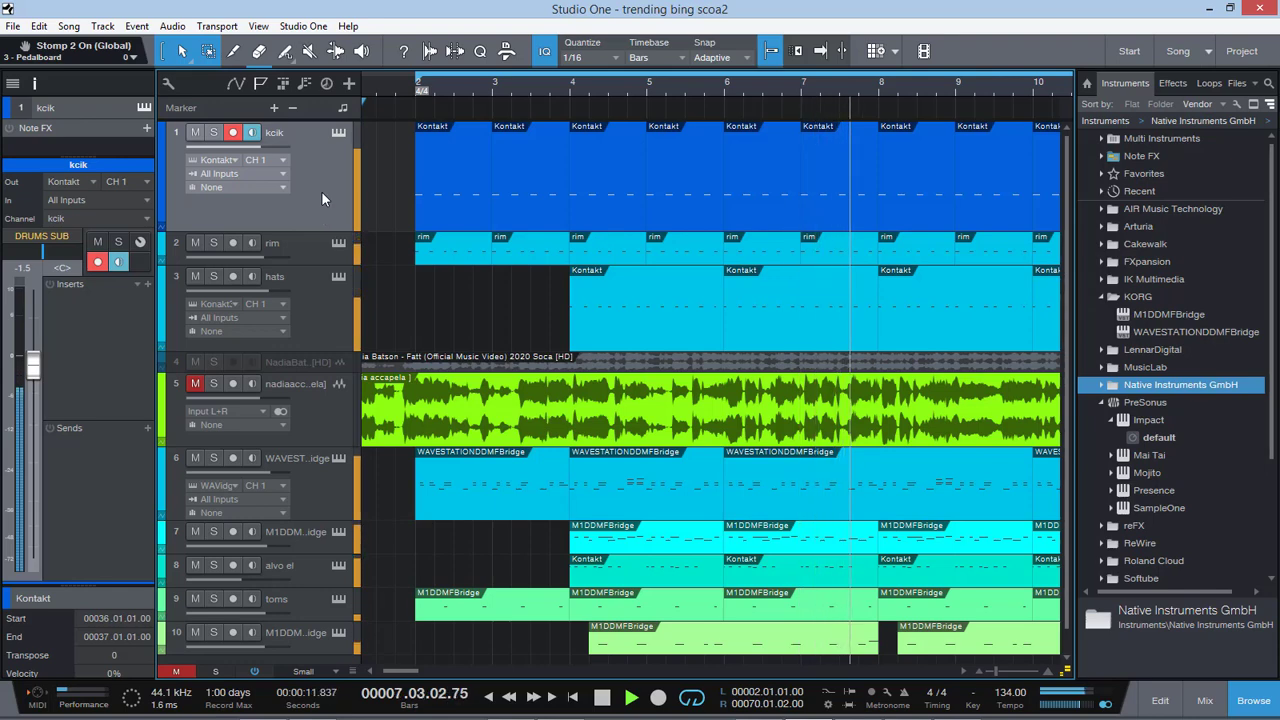
key("space")
left_click(448, 187)
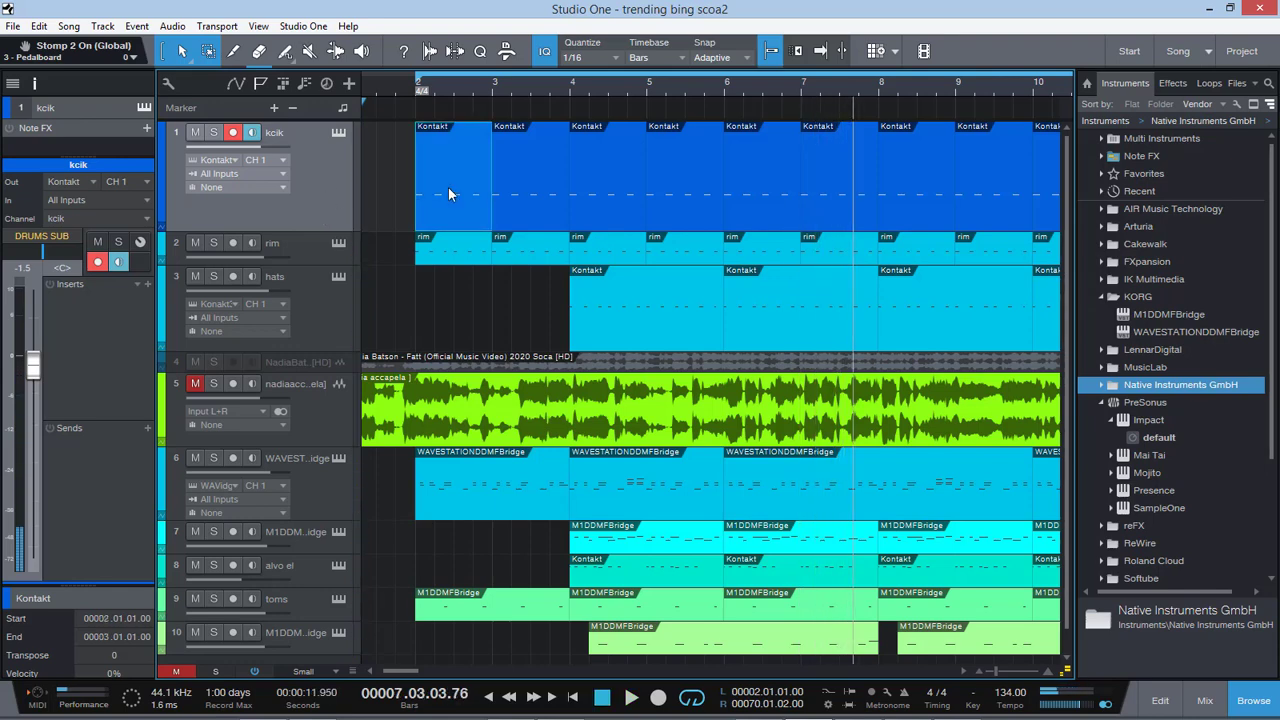
double_click(448, 187)
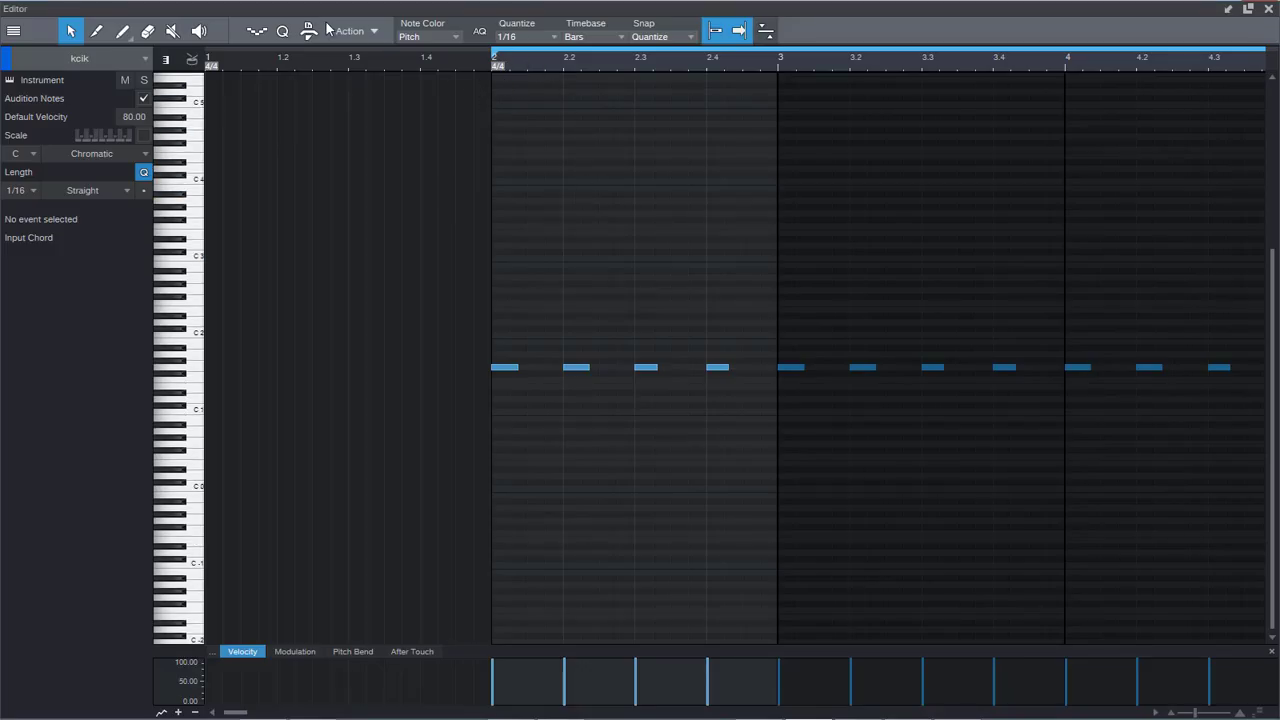
left_click(1268, 9)
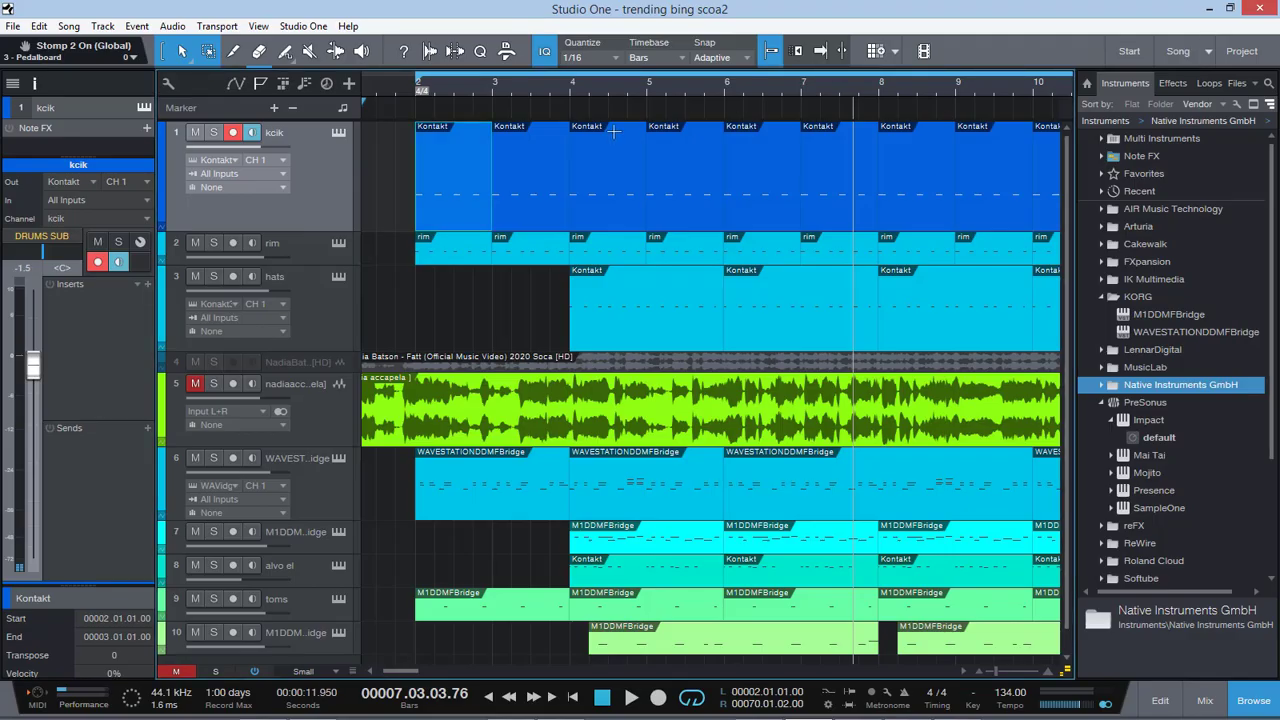
Step: Convert the first Kontakt part on the kcik track to a pattern and view it in the pattern editor
right_click(443, 198)
mouse_move(679, 505)
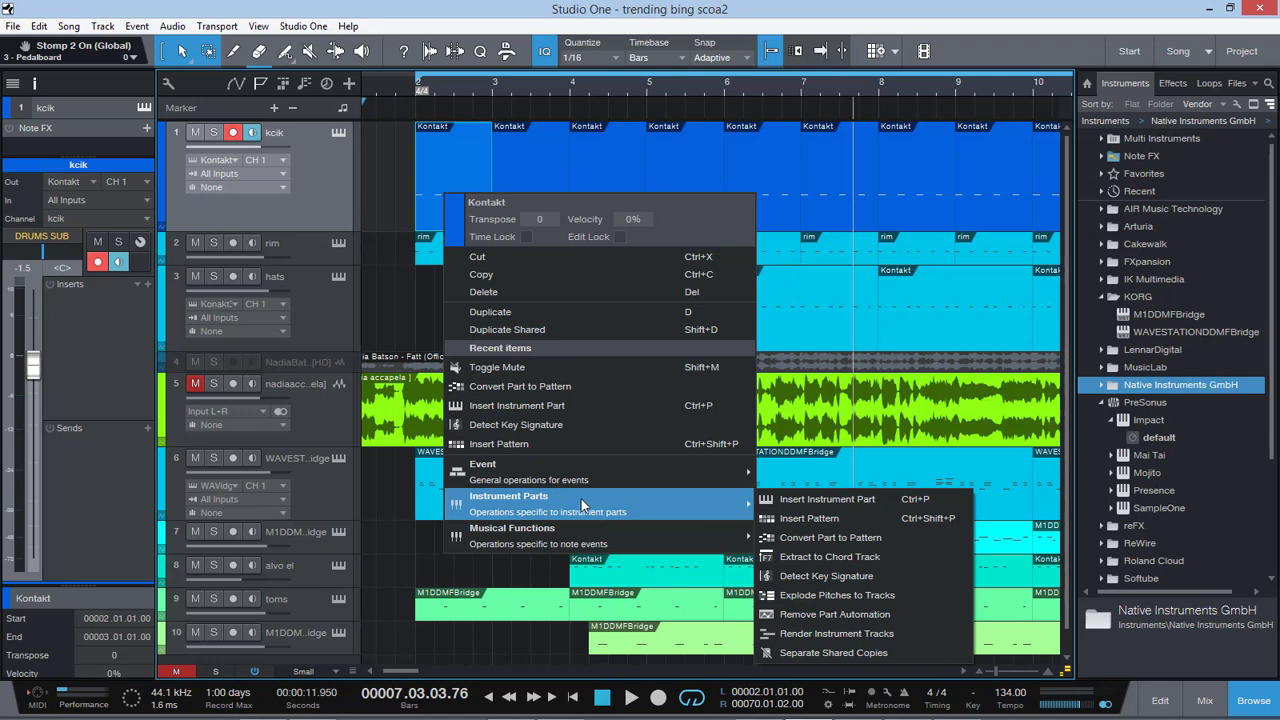
left_click(820, 537)
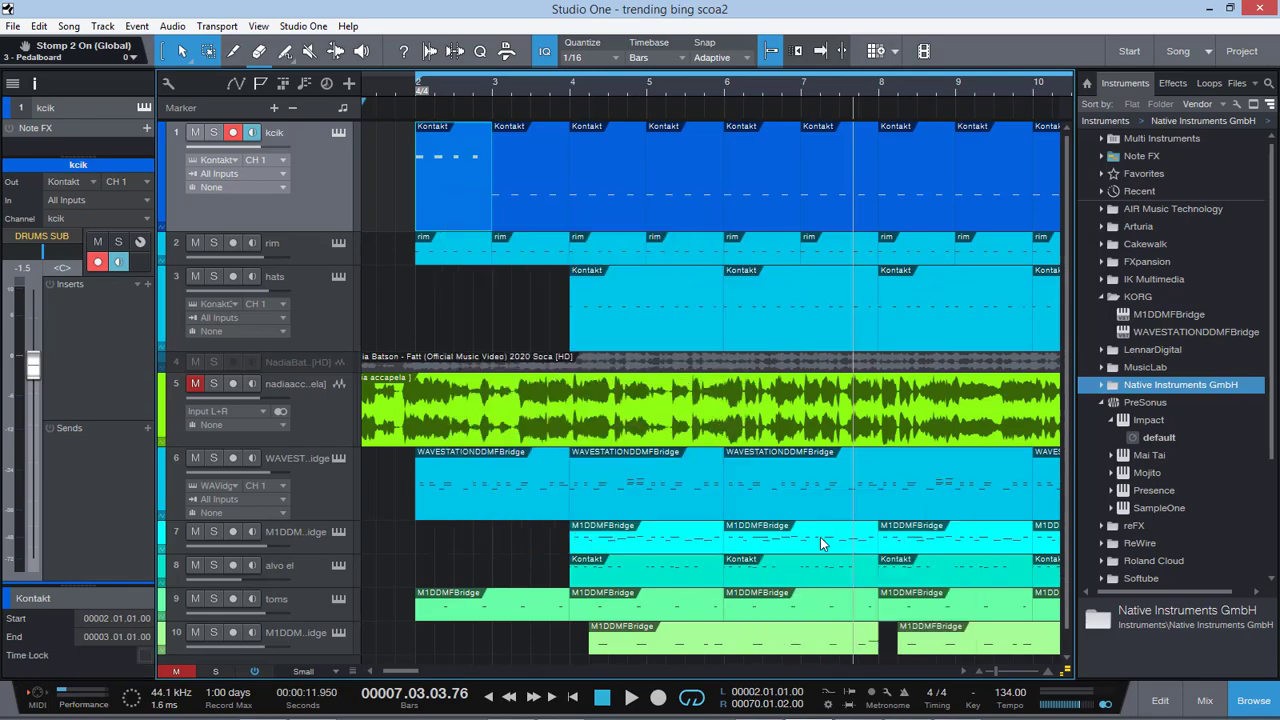
double_click(441, 193)
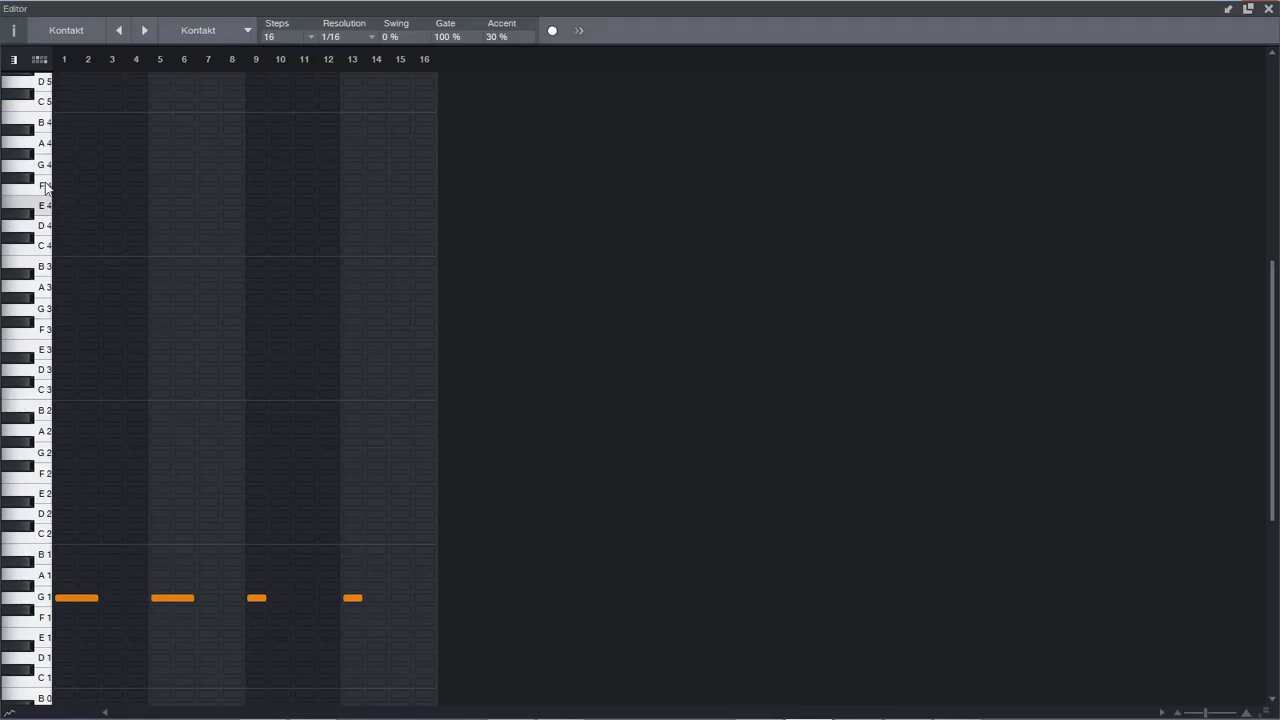
left_click(1269, 10)
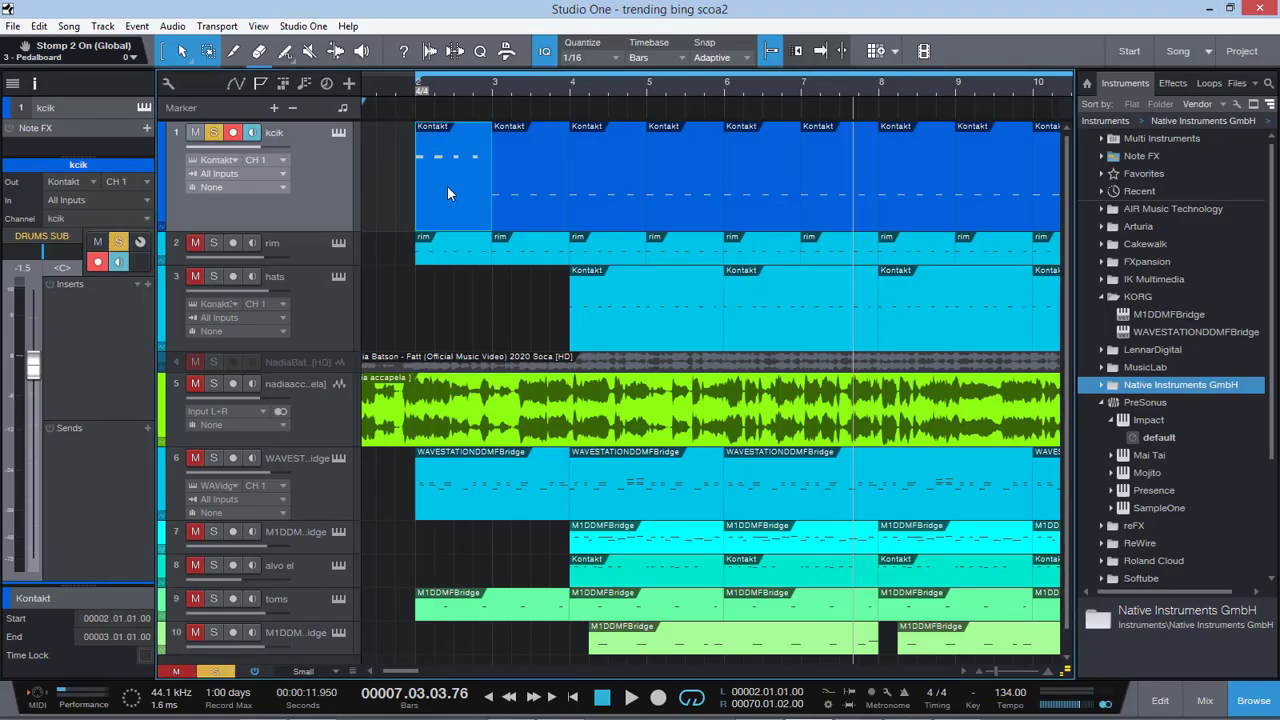
Step: Add G1 hits at steps 3, 8, 10 and 11 of the first kcik pattern and audition it
double_click(439, 156)
left_click(113, 597)
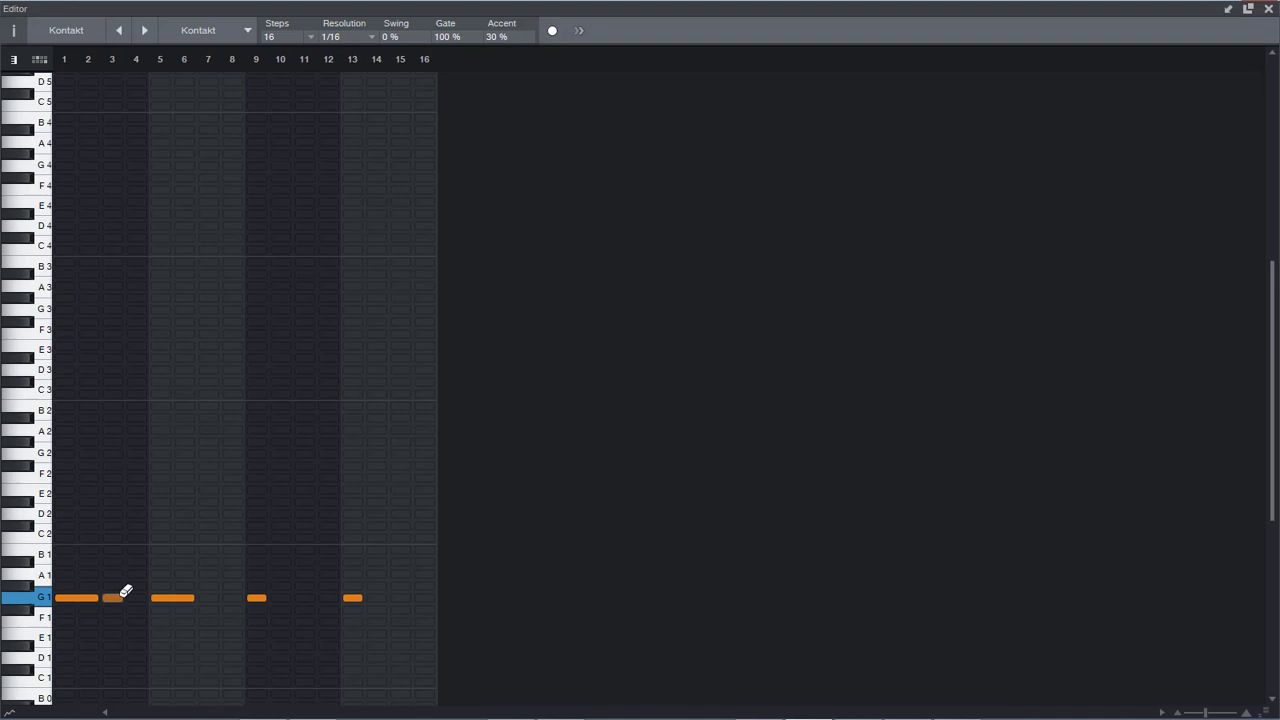
left_click(232, 597)
left_click(281, 597)
left_click(305, 597)
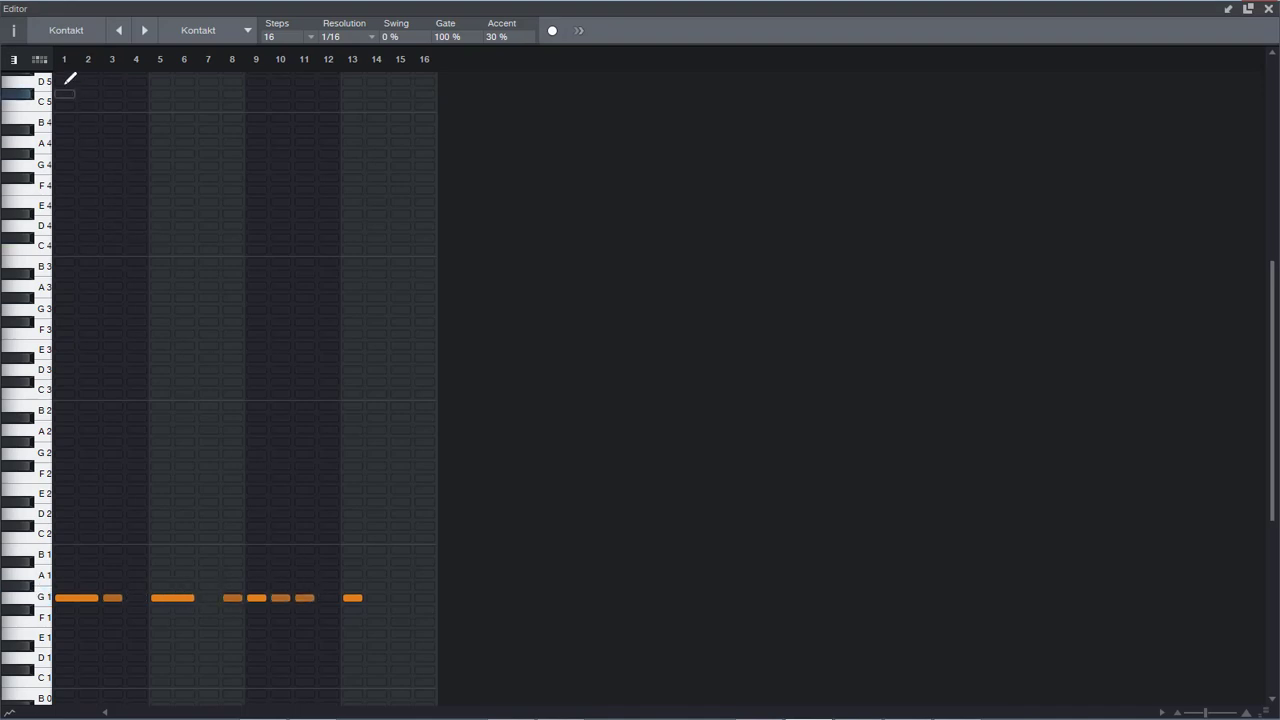
key("space")
left_click(1269, 10)
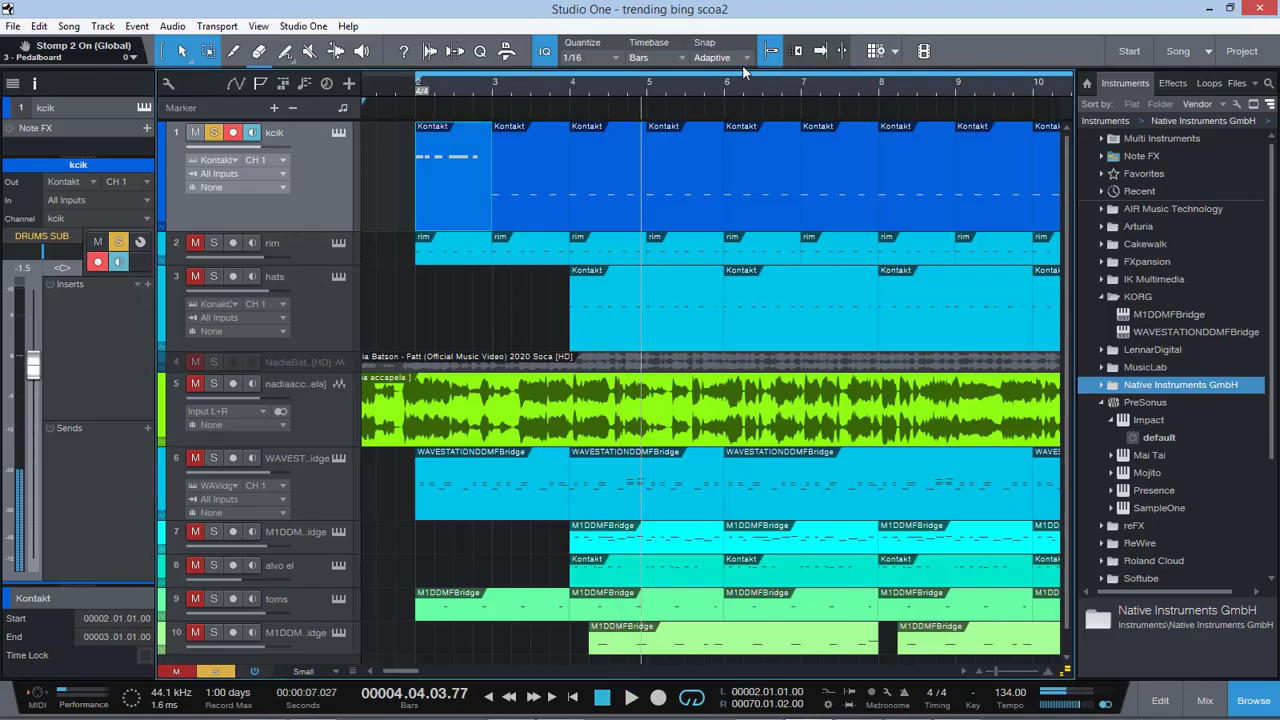
Step: Play back the soloed kcik pattern from bar 2
left_click(417, 86)
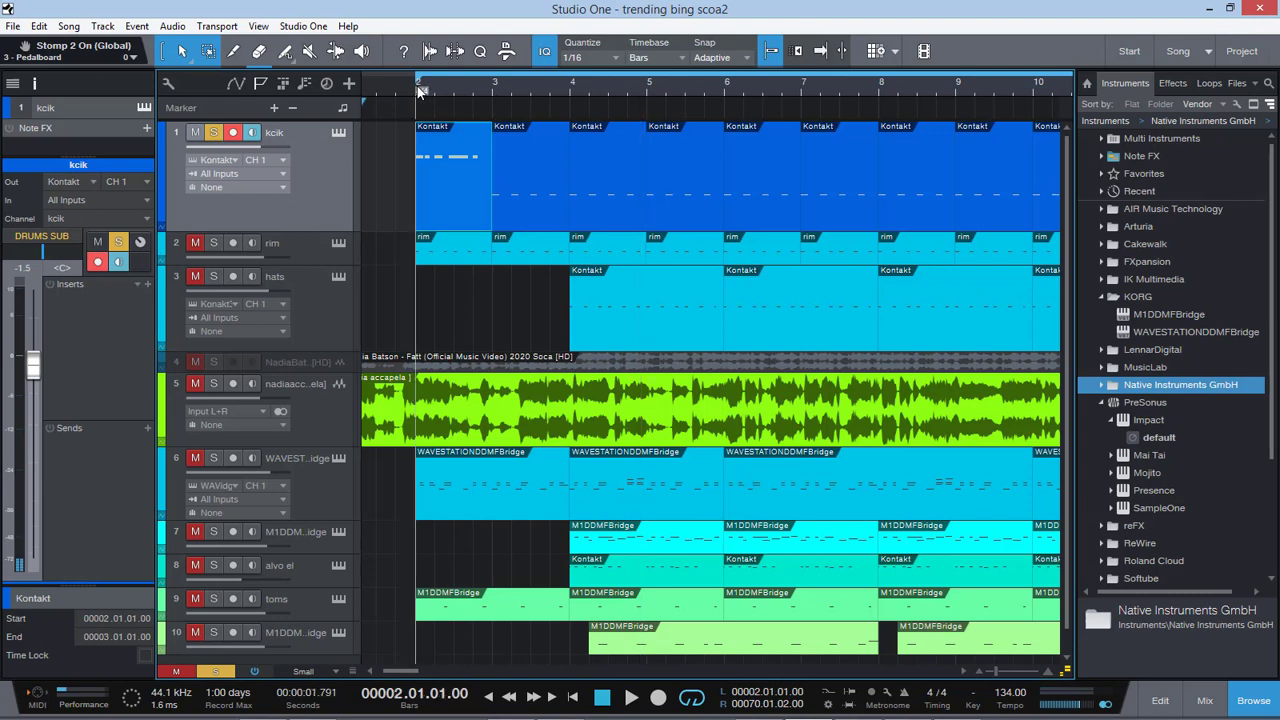
key("space")
key("space")
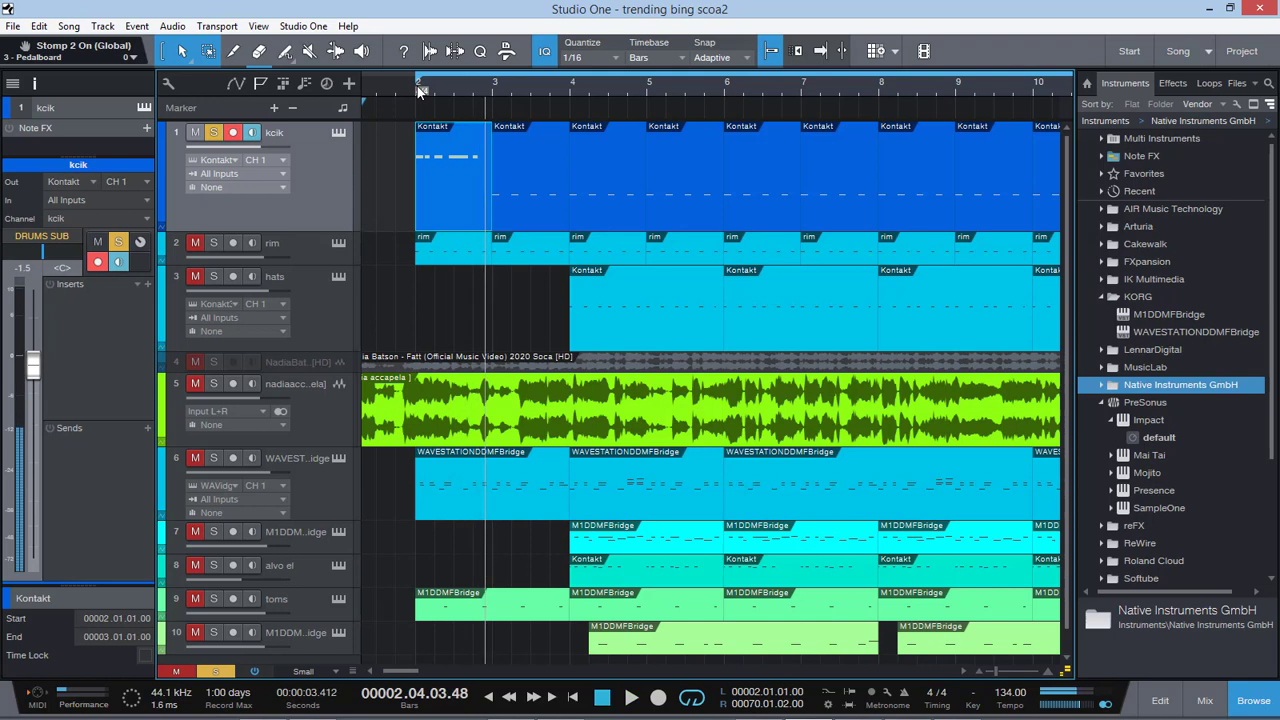
Step: Clear all track solos and mutes, then play the song from around bar 2 with only the acapella track muted
left_click(215, 671)
left_click(172, 676)
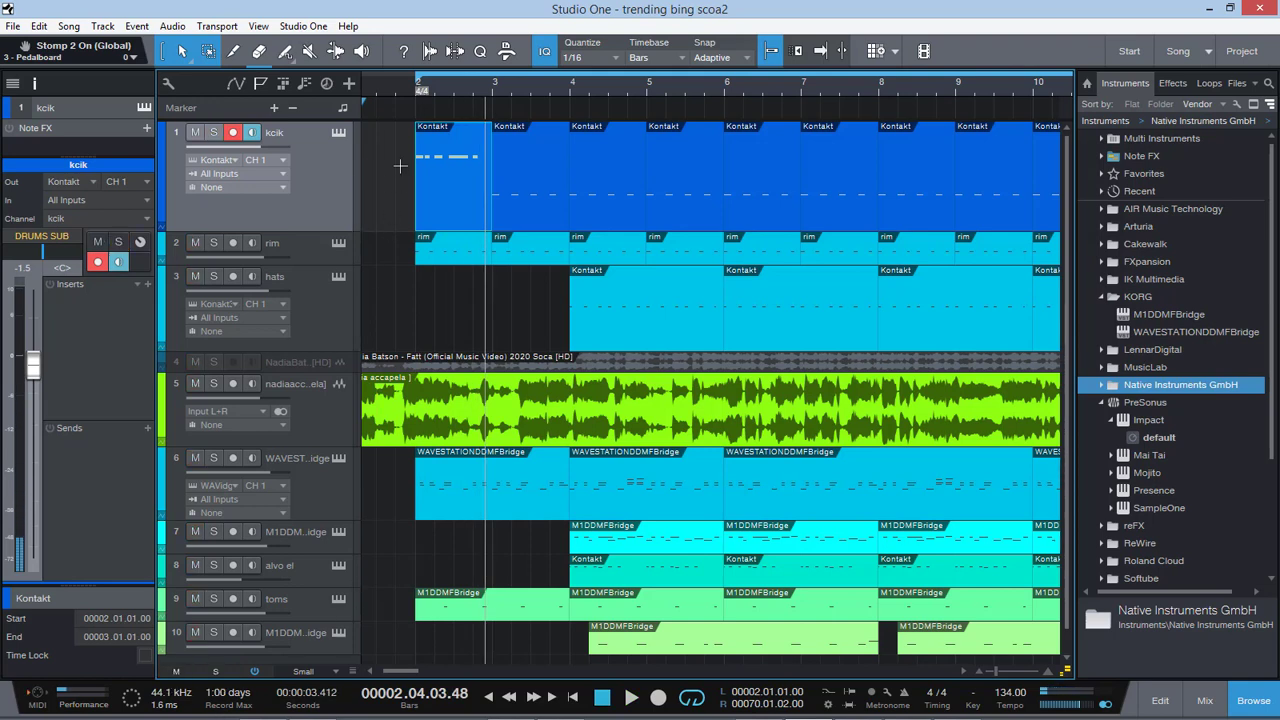
left_click(411, 87)
key("space")
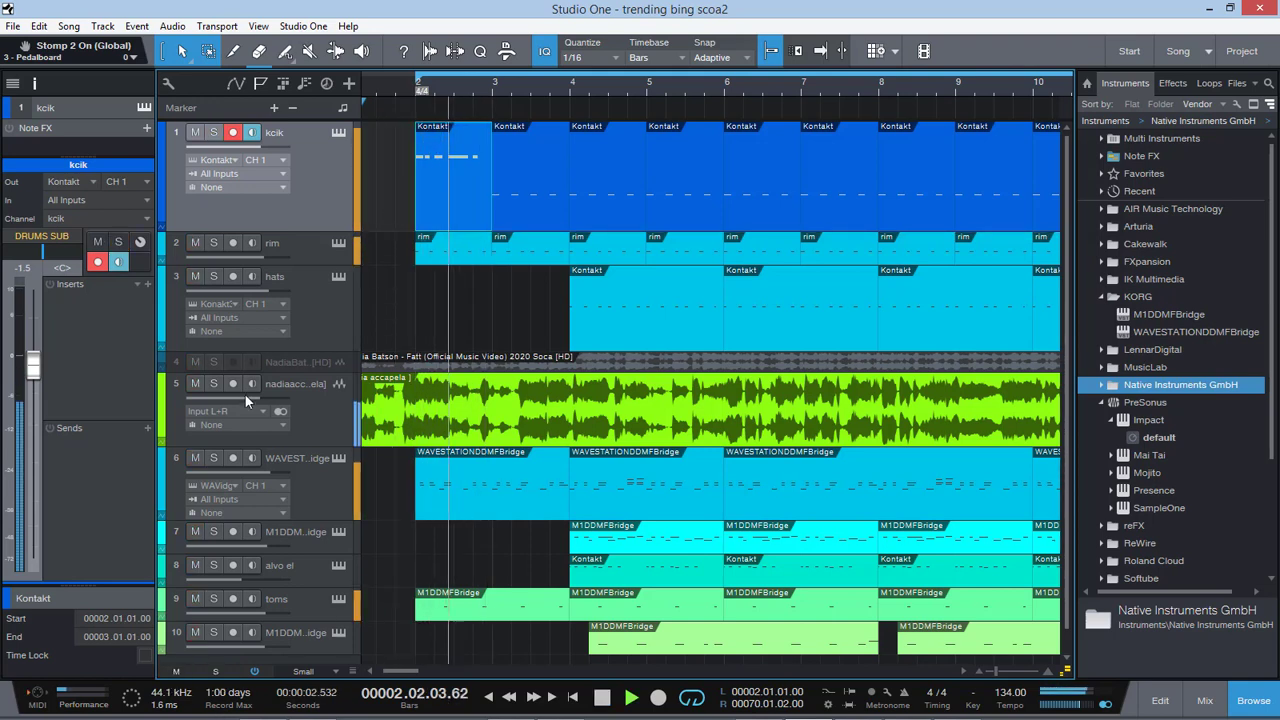
left_click(195, 383)
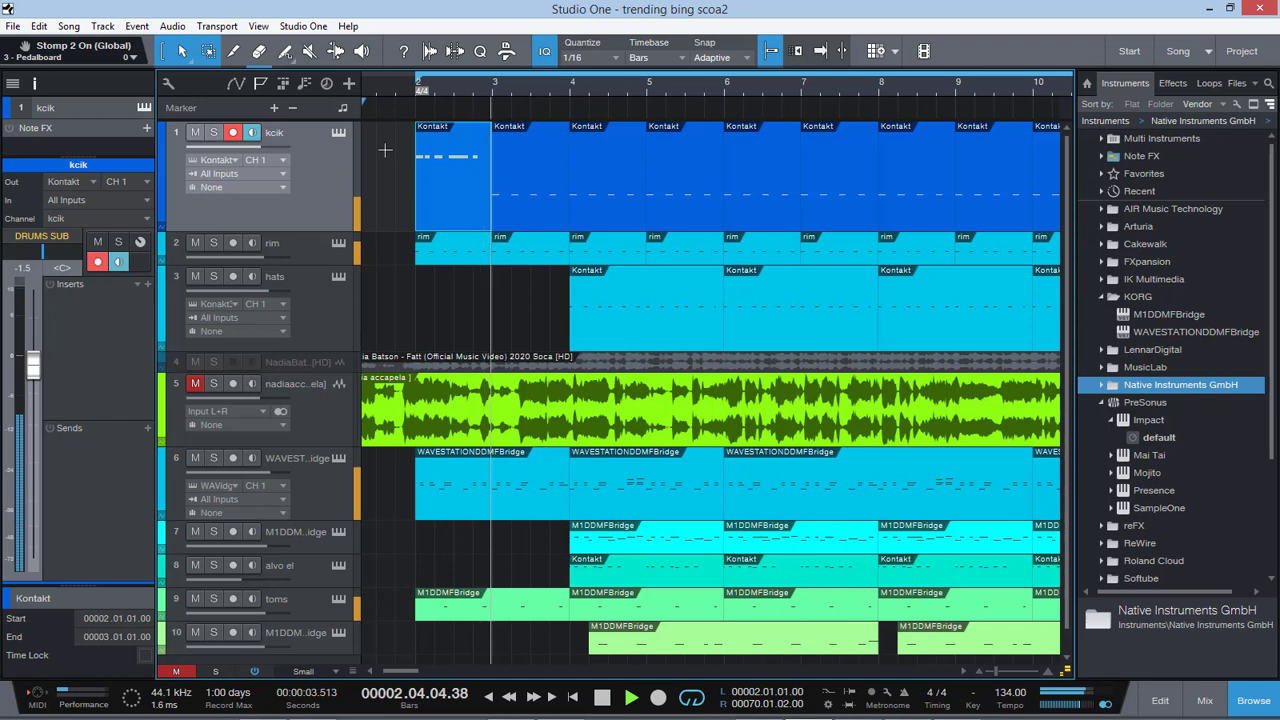
left_click(406, 76)
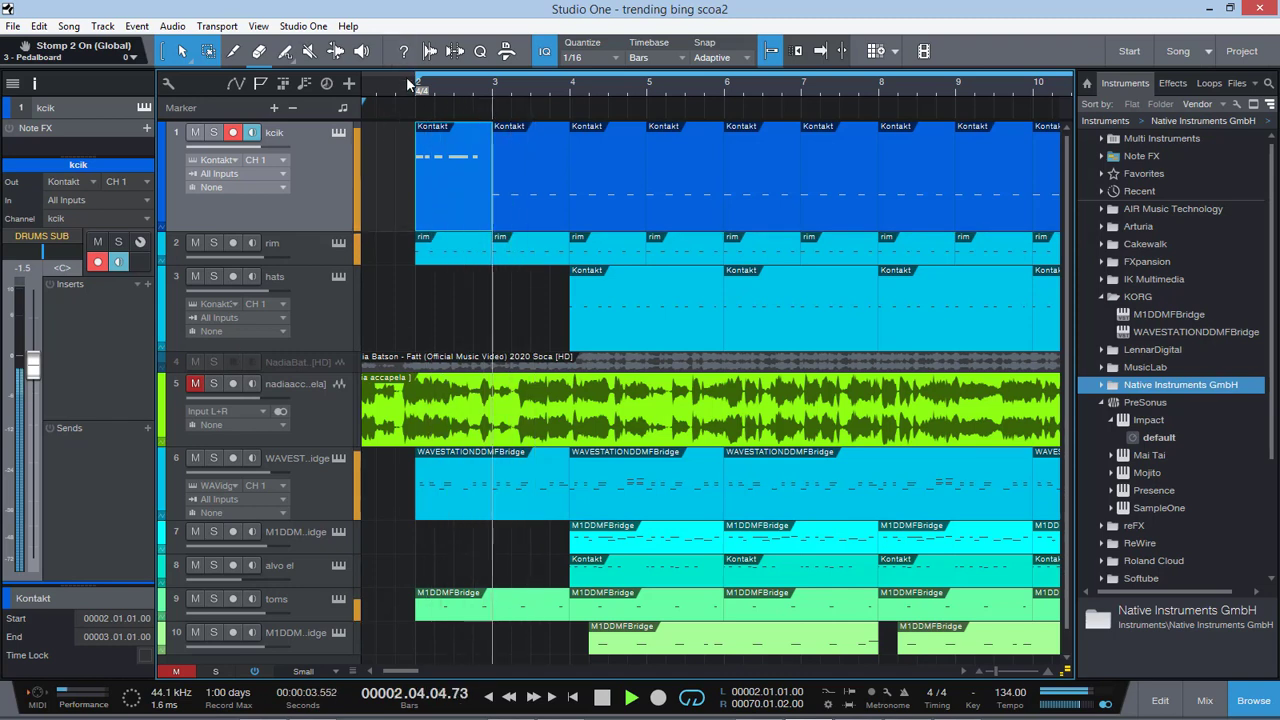
key("space")
Step: Add A1 hits to the kcik pattern at steps 1, 3, 8, 10, 12 and 14, plus a two-step hit on steps 5–6
double_click(458, 208)
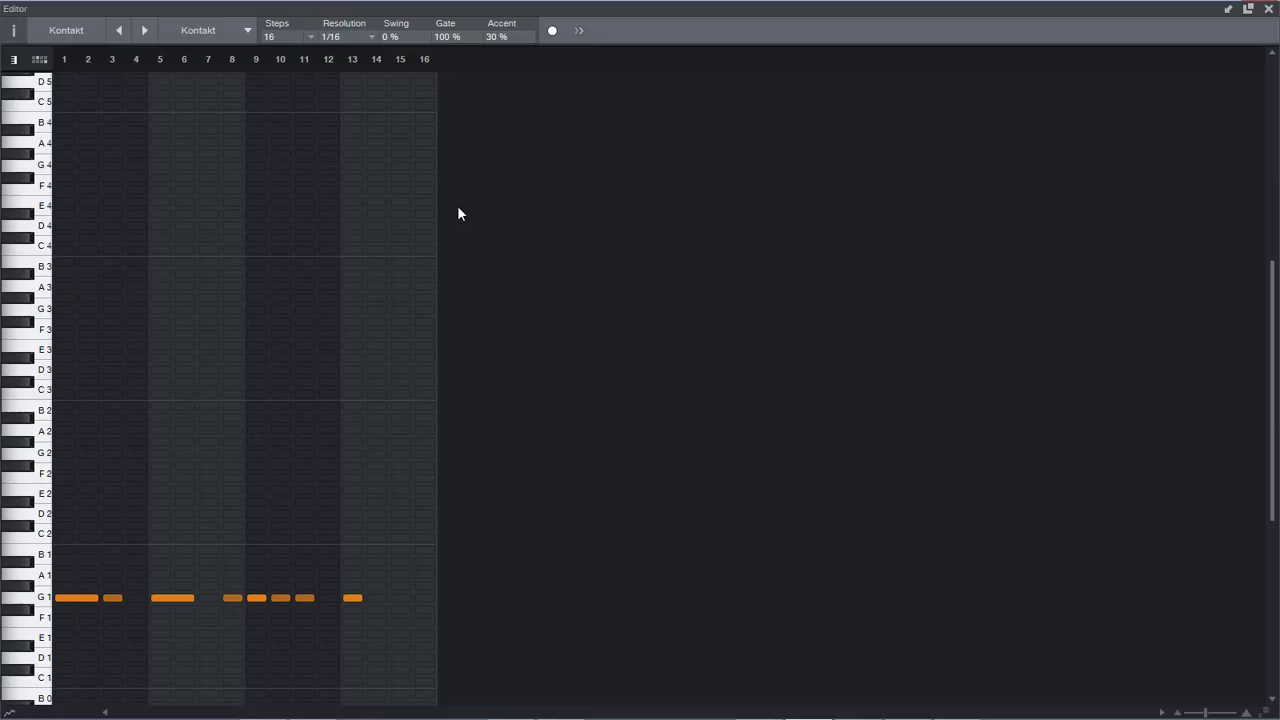
left_click(65, 574)
left_click(112, 574)
left_click_drag(160, 574, 184, 574)
left_click(232, 574)
left_click(280, 574)
left_click(328, 574)
left_click(376, 574)
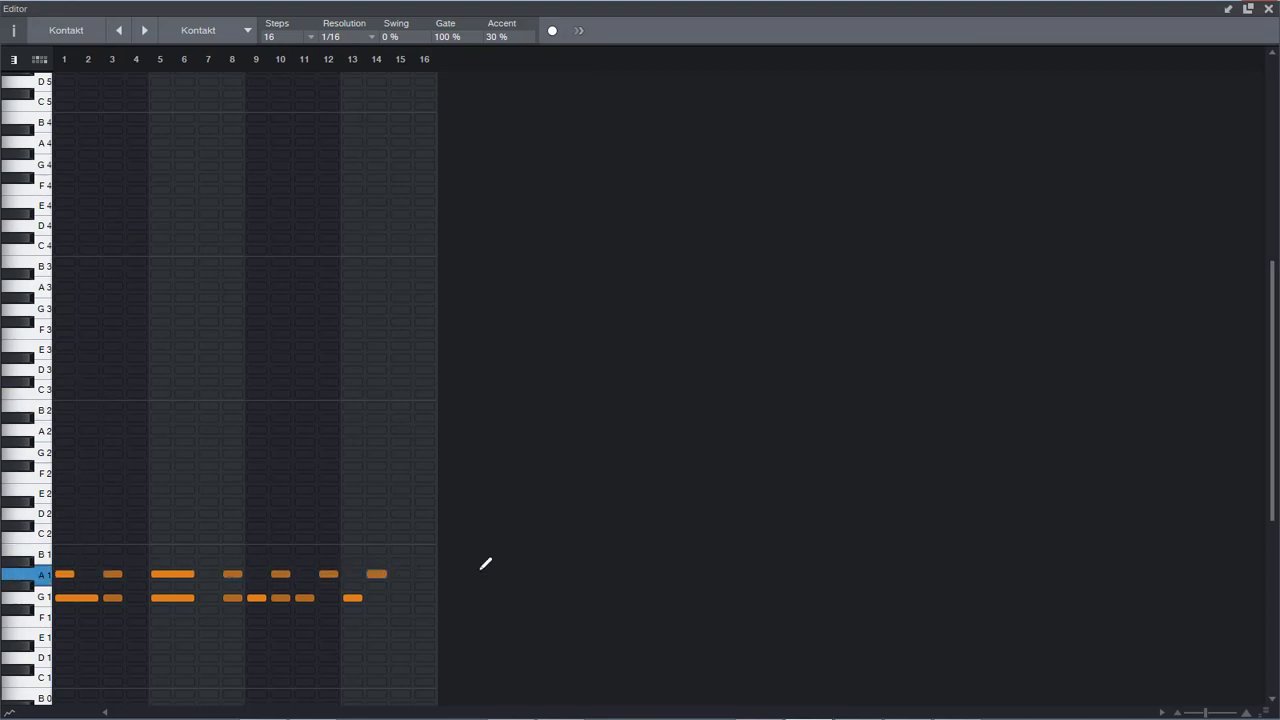
left_click(1268, 8)
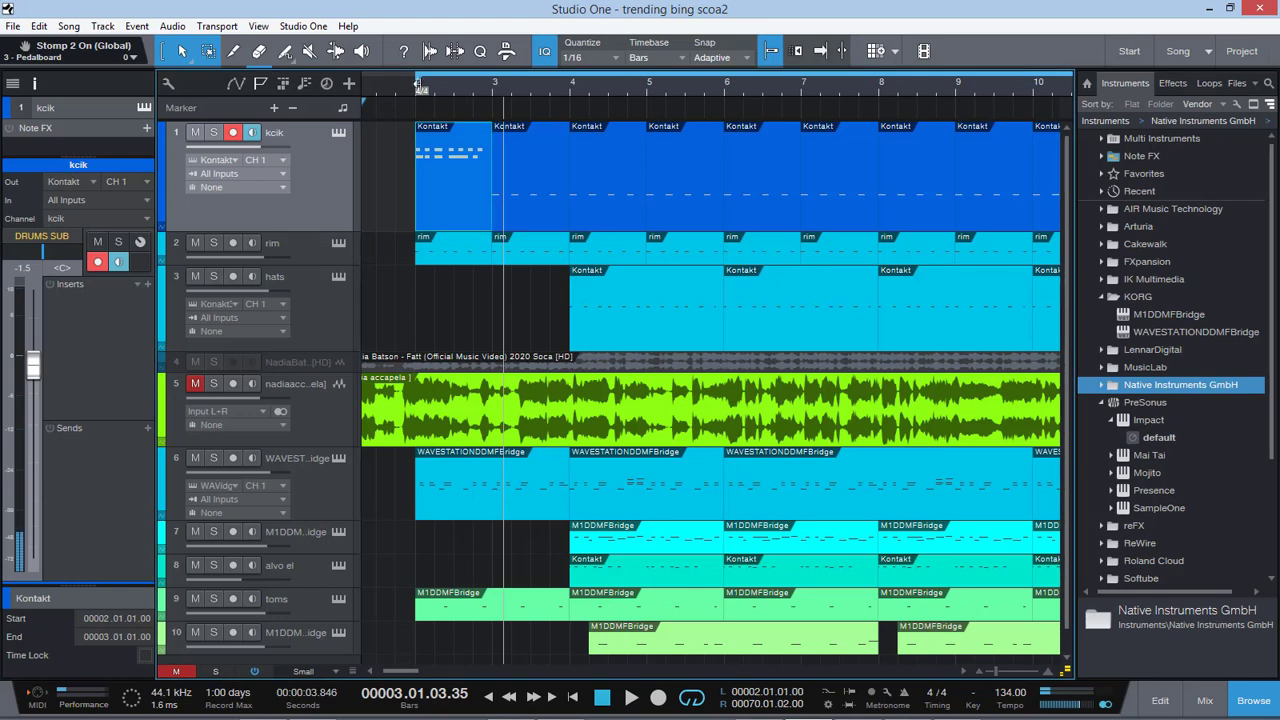
Step: Play the song from just before bar 2 and review the instrument-part commands for the first kcik part
left_click(400, 76)
key("space")
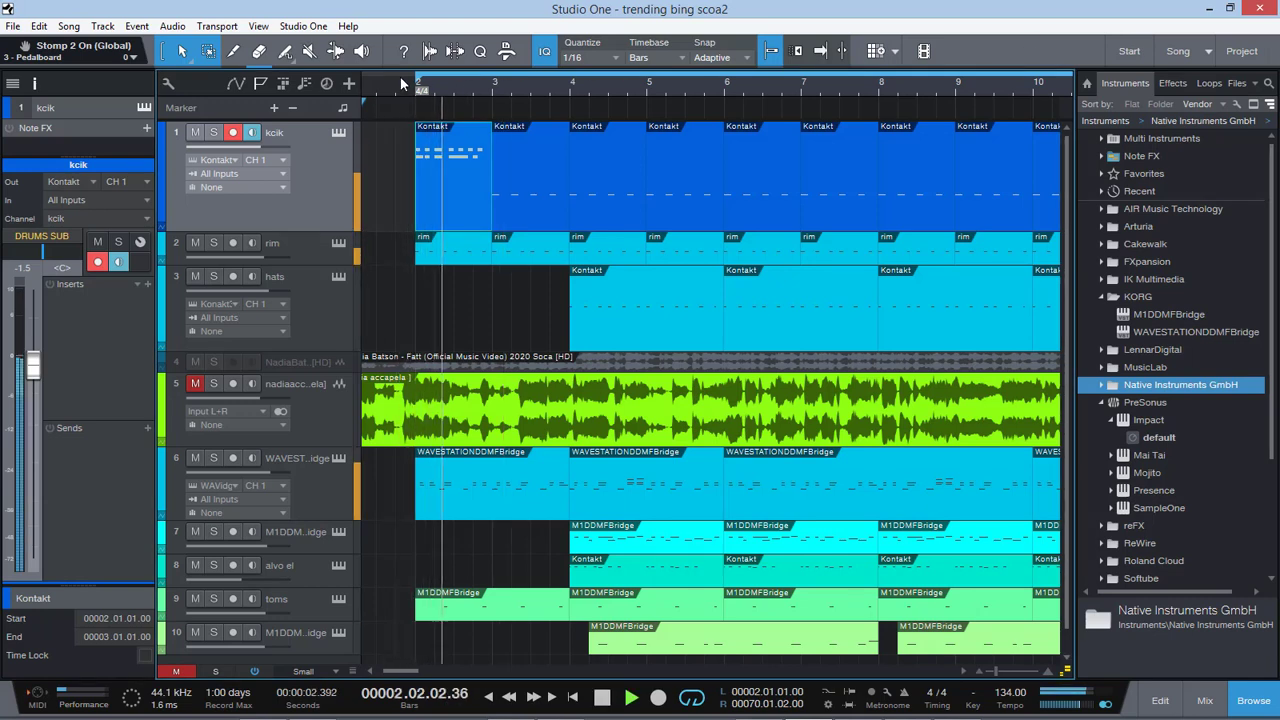
key("space")
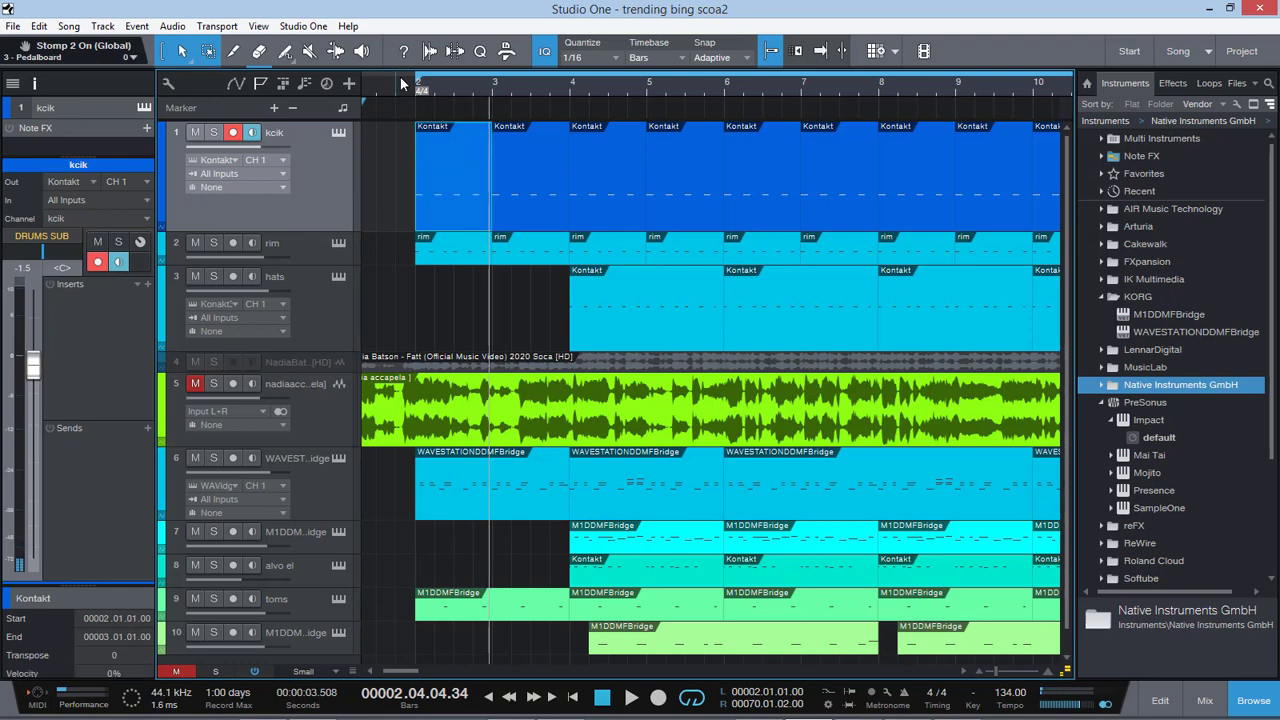
right_click(456, 190)
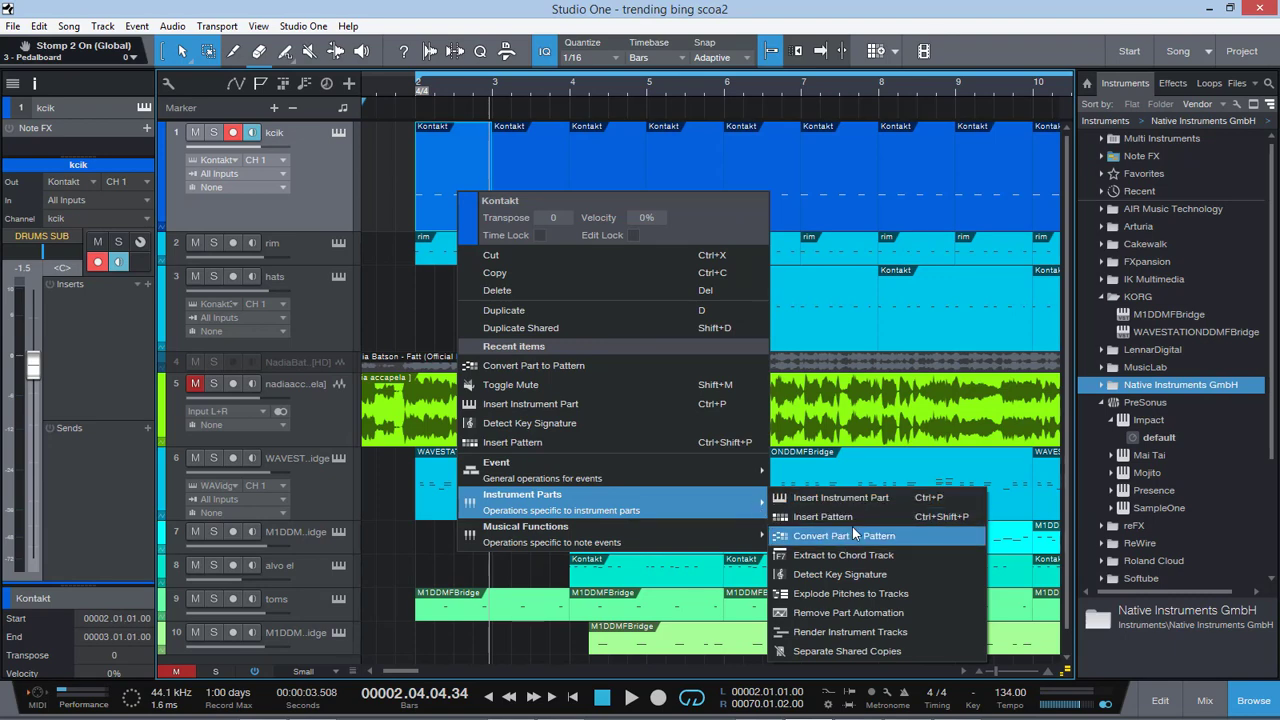
left_click(327, 180)
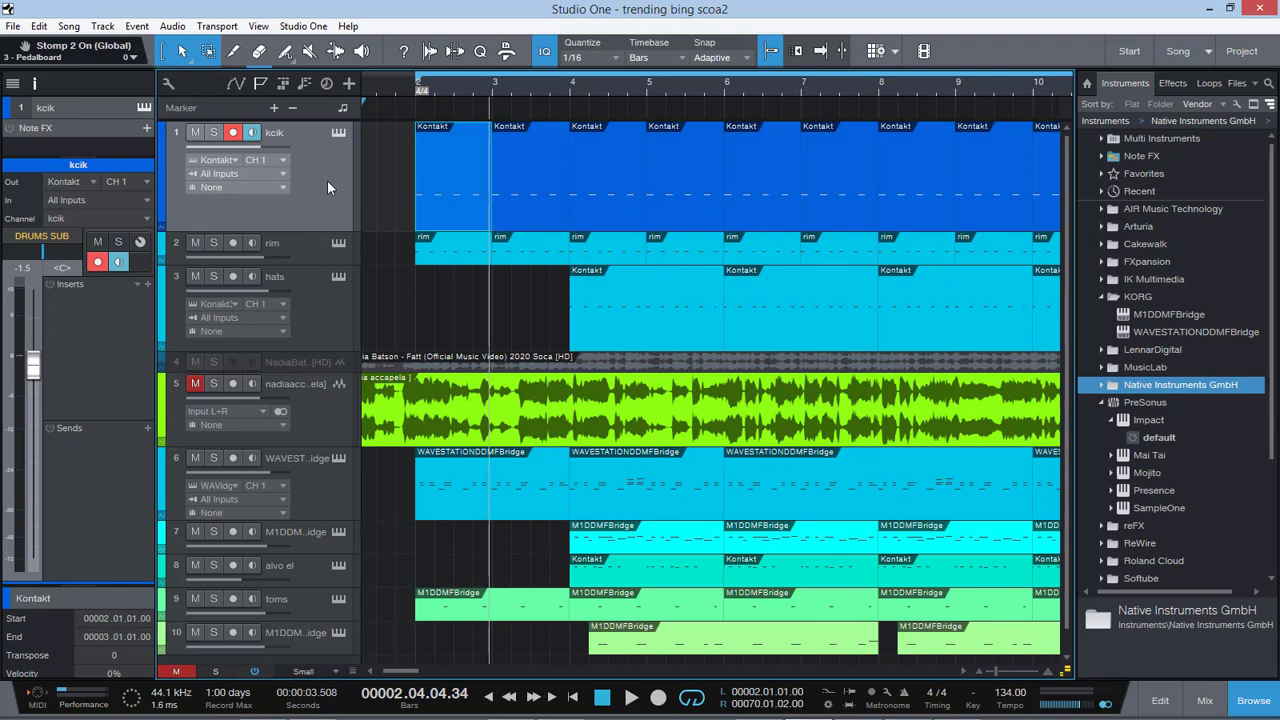
left_click(323, 431)
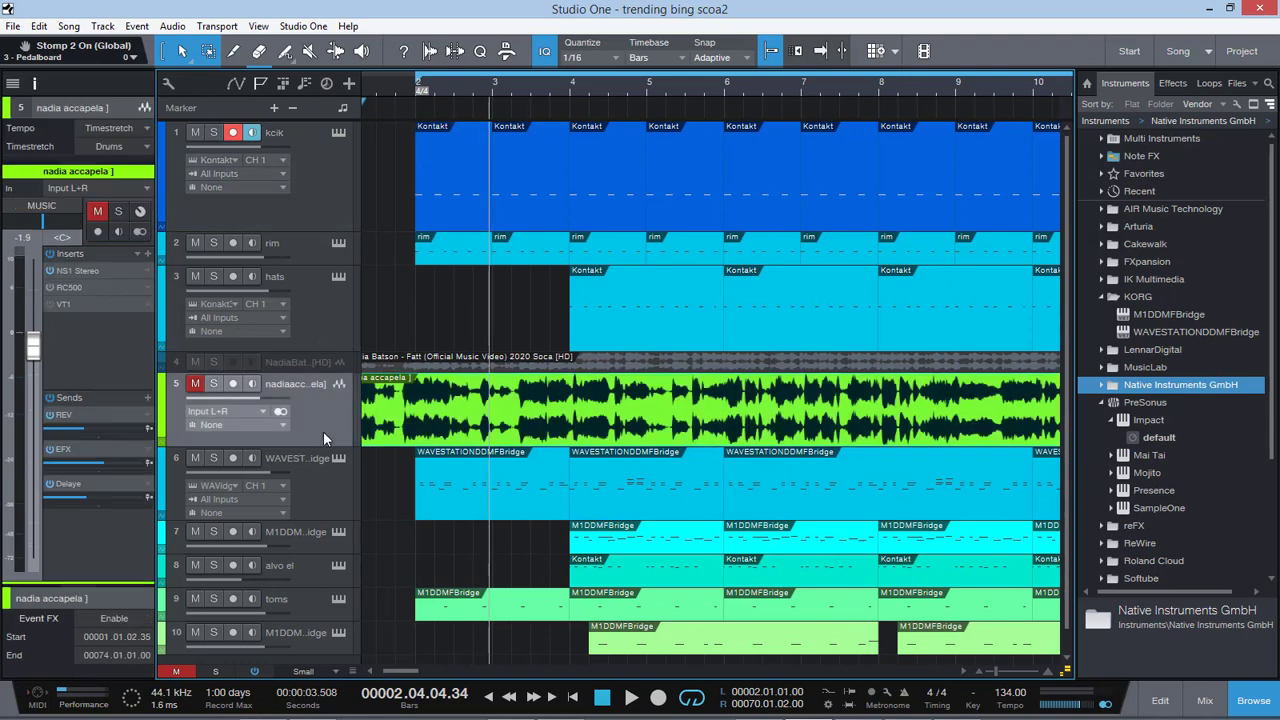
left_click(317, 498)
left_click(322, 204)
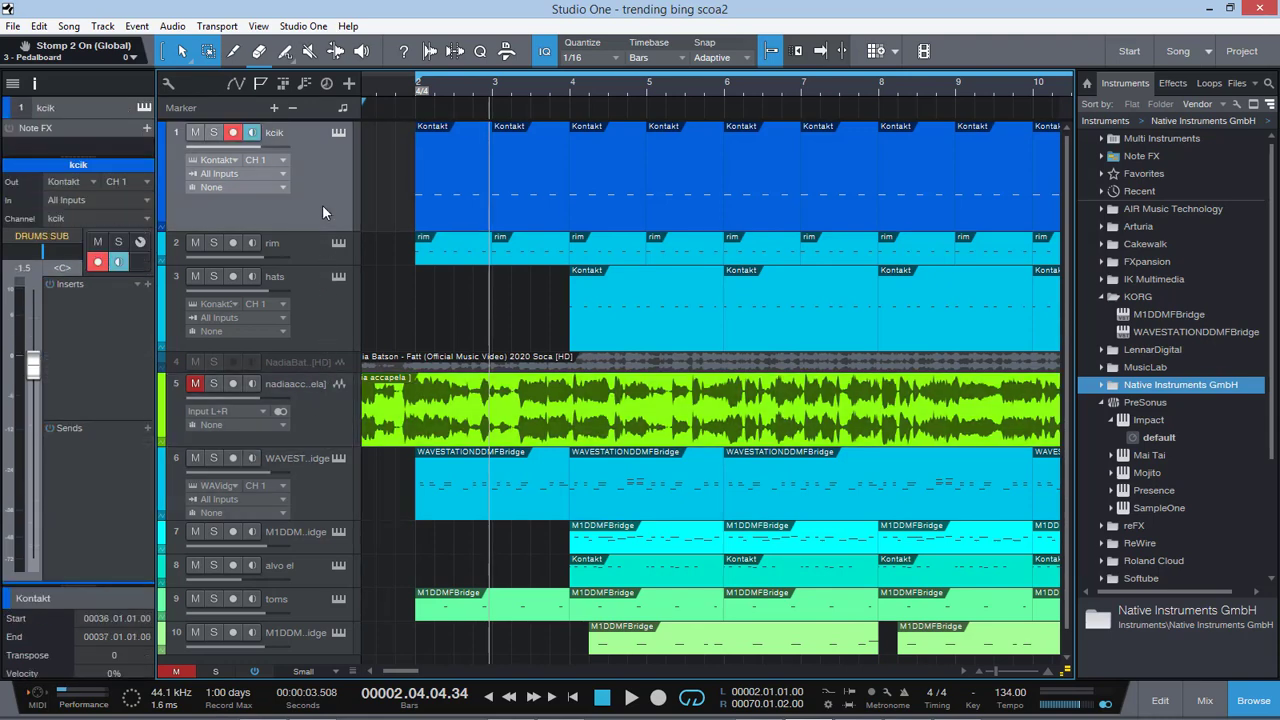
scroll(327, 409, "down", 1)
left_click(315, 457)
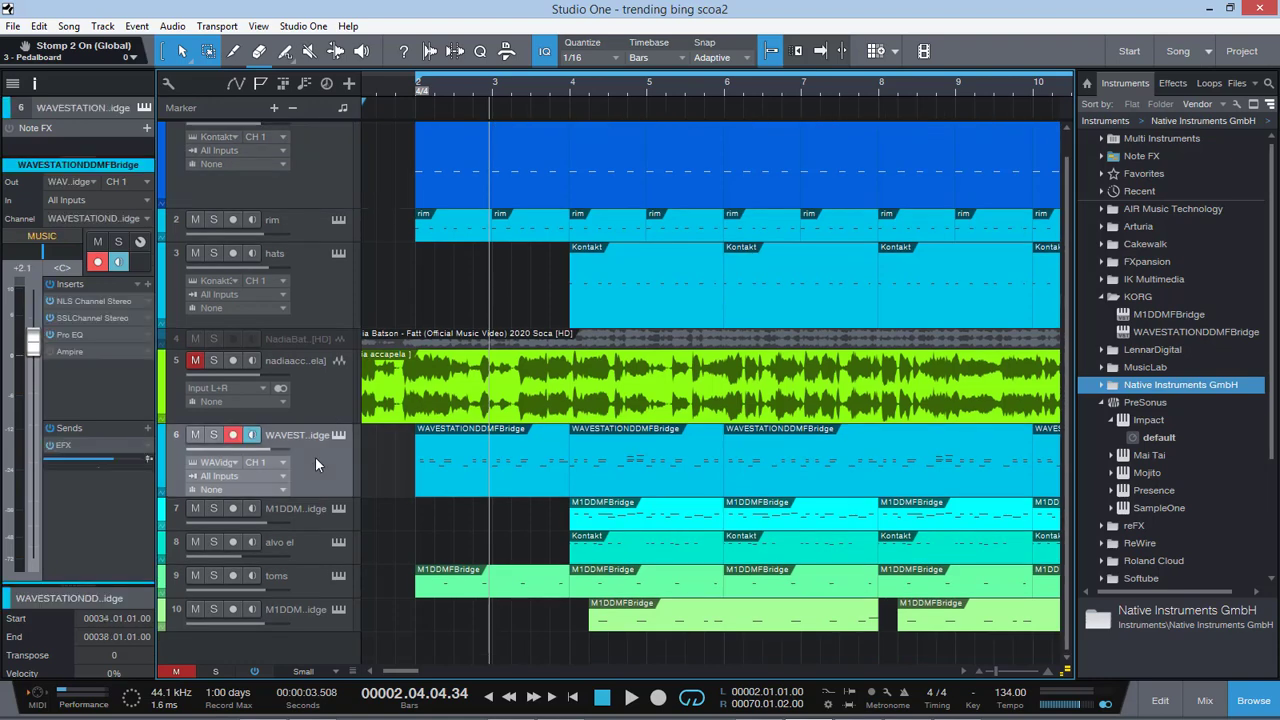
Step: Review the file formats available for exporting the song's mixdown, and leave the export without running it
left_click(68, 26)
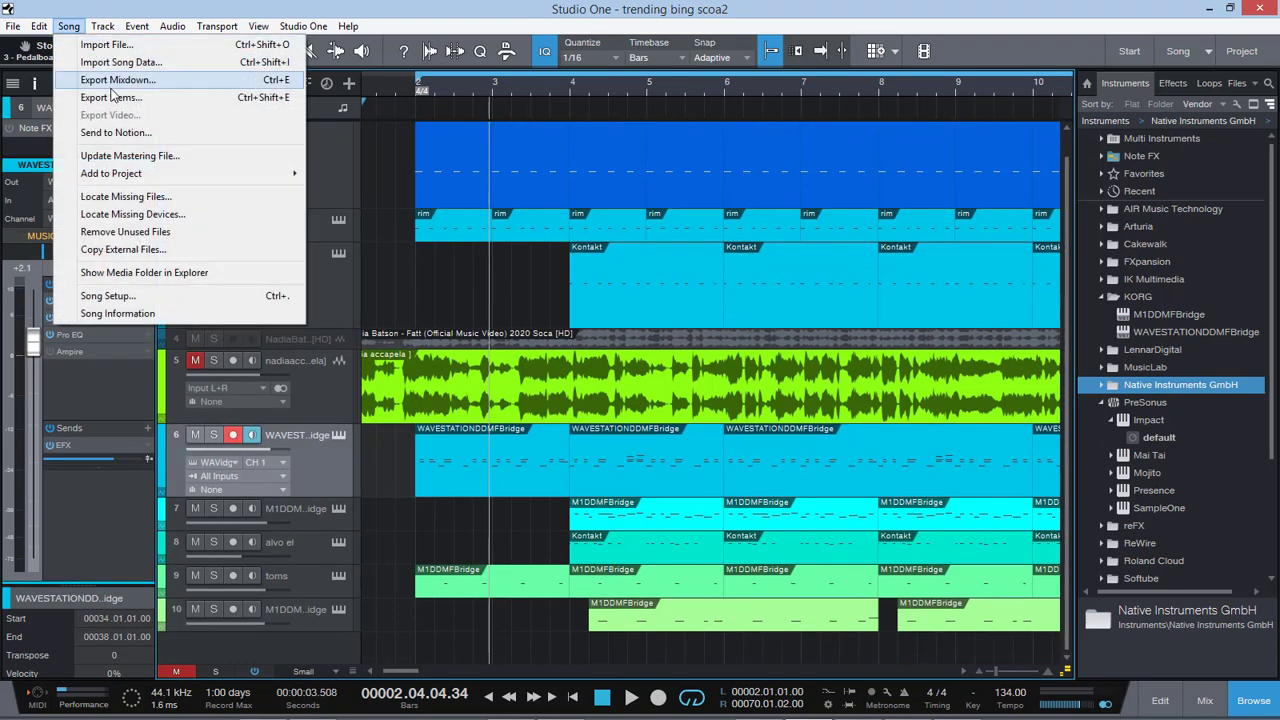
left_click(118, 80)
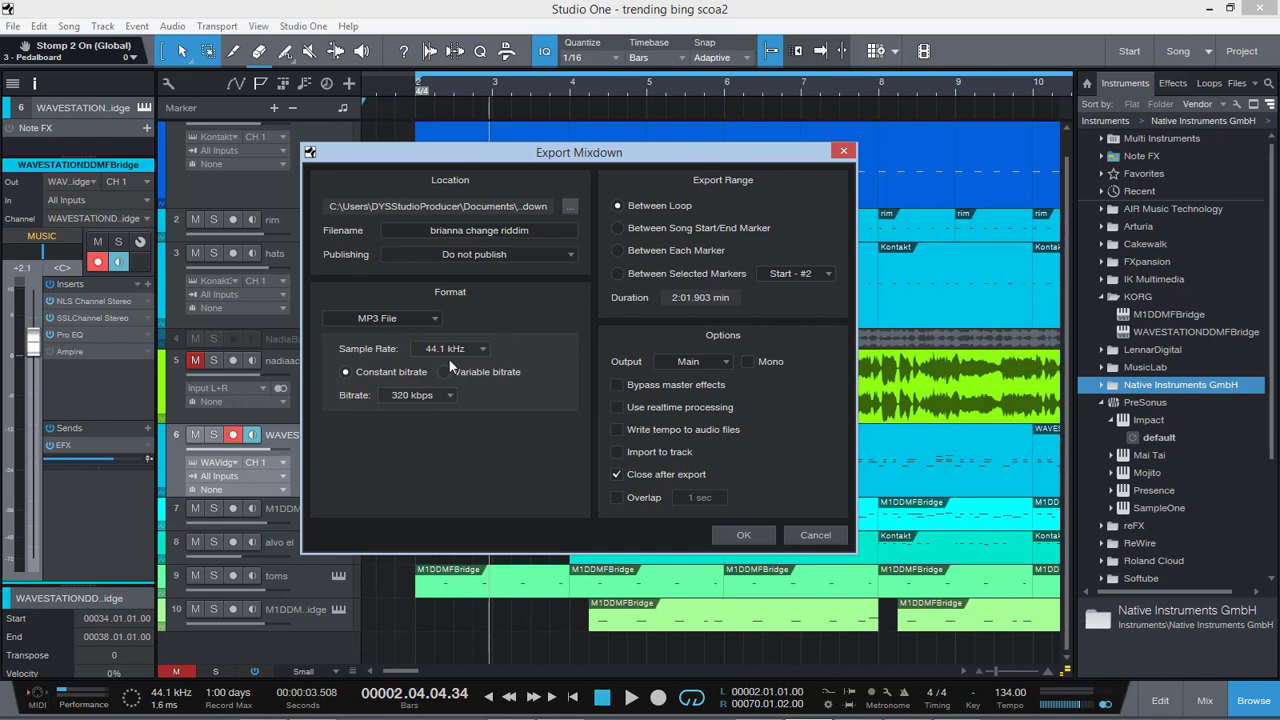
left_click(432, 318)
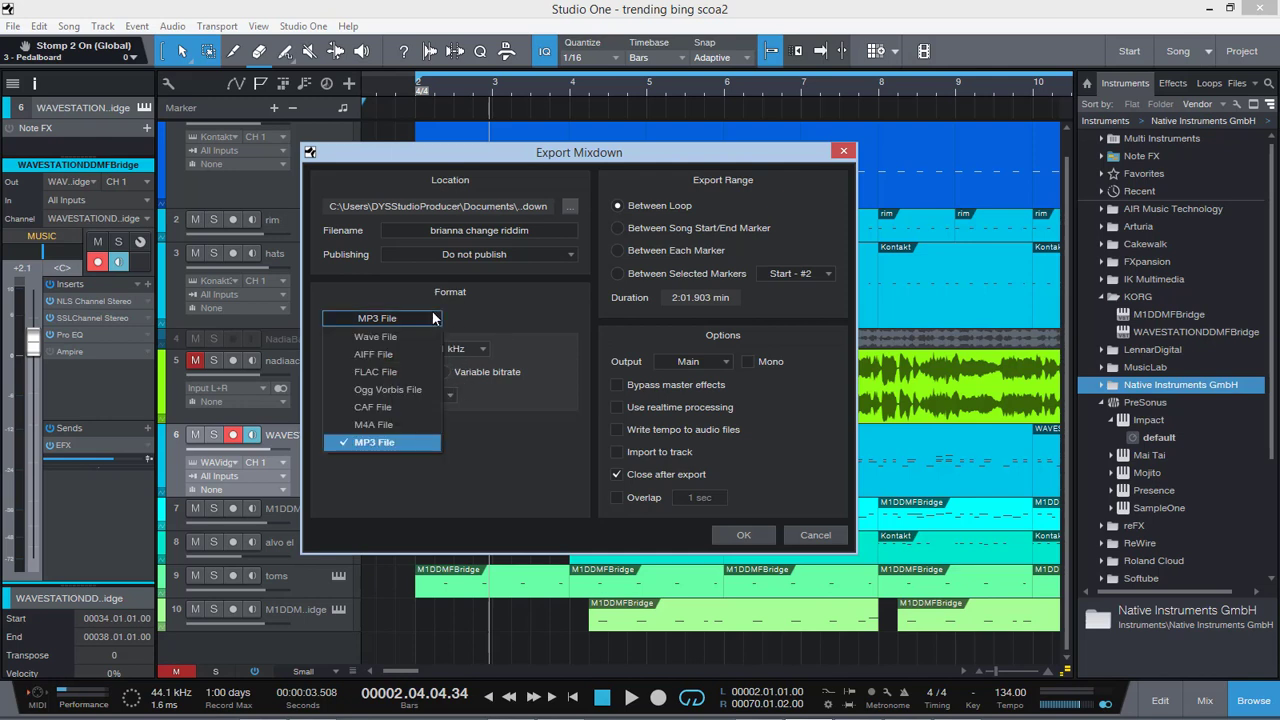
left_click(521, 444)
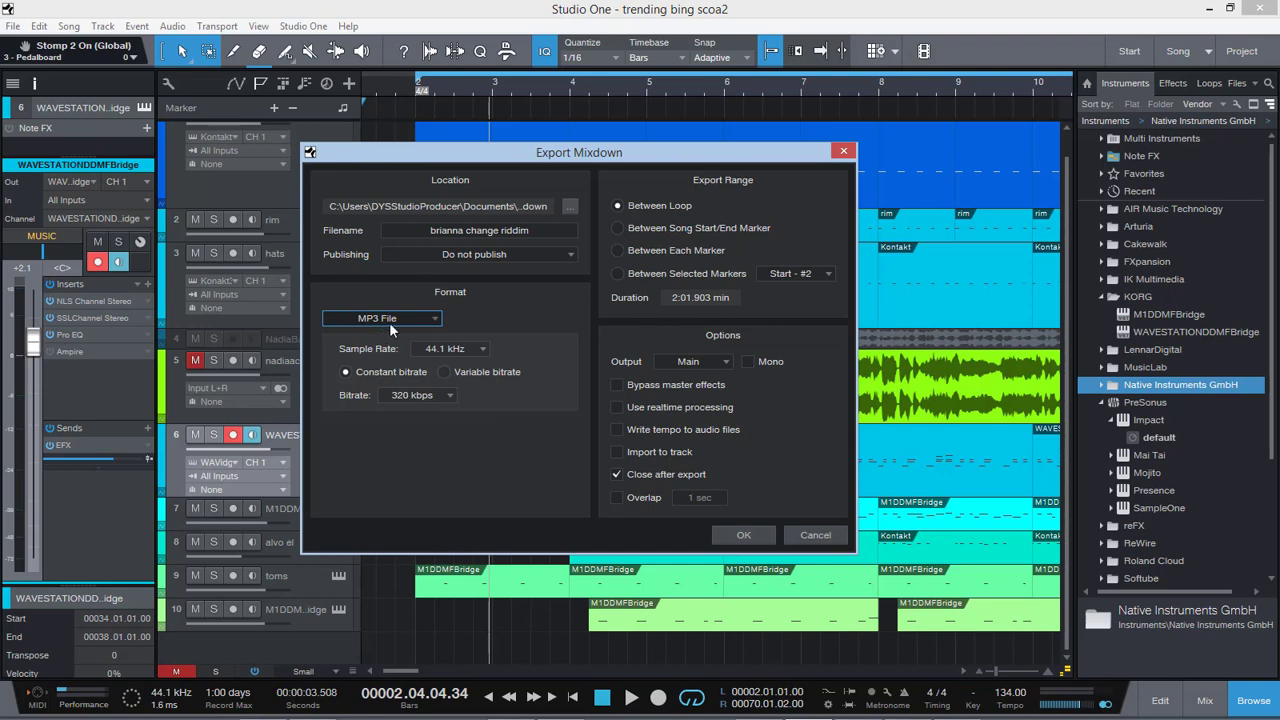
left_click(815, 536)
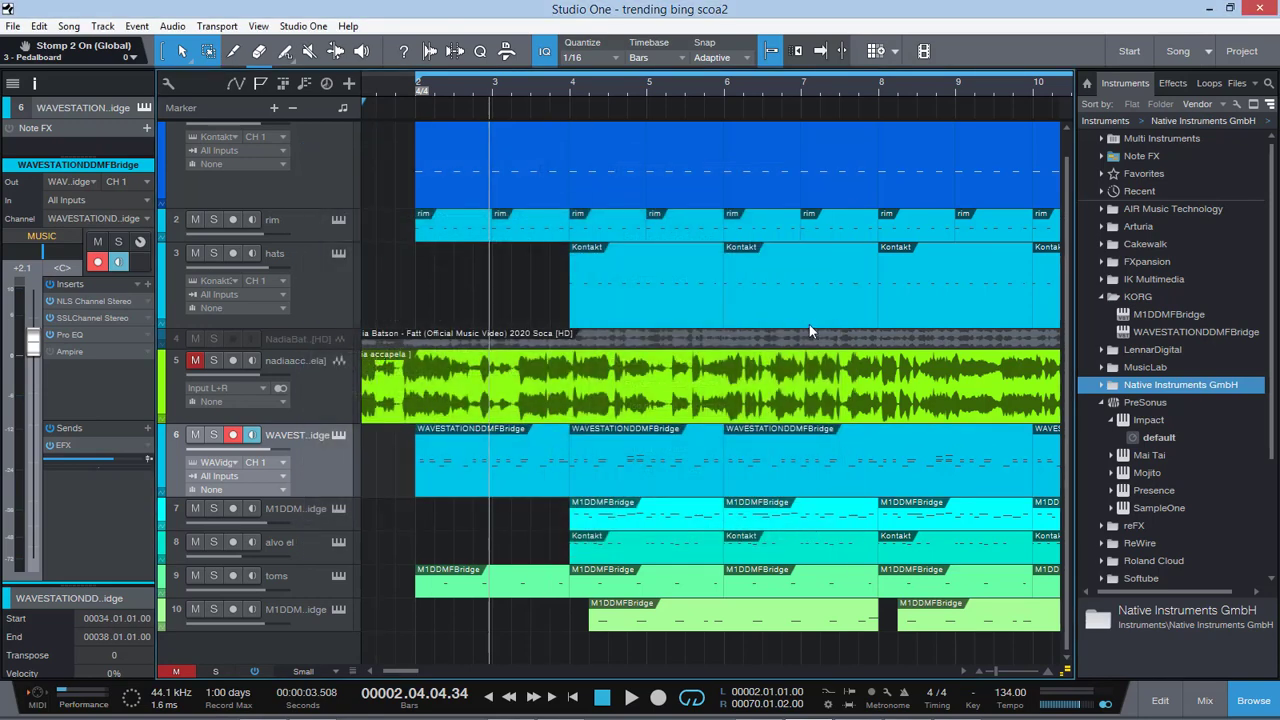
Step: Open the mixing console and enlarge the inserts area of the channel strips
left_click(1205, 702)
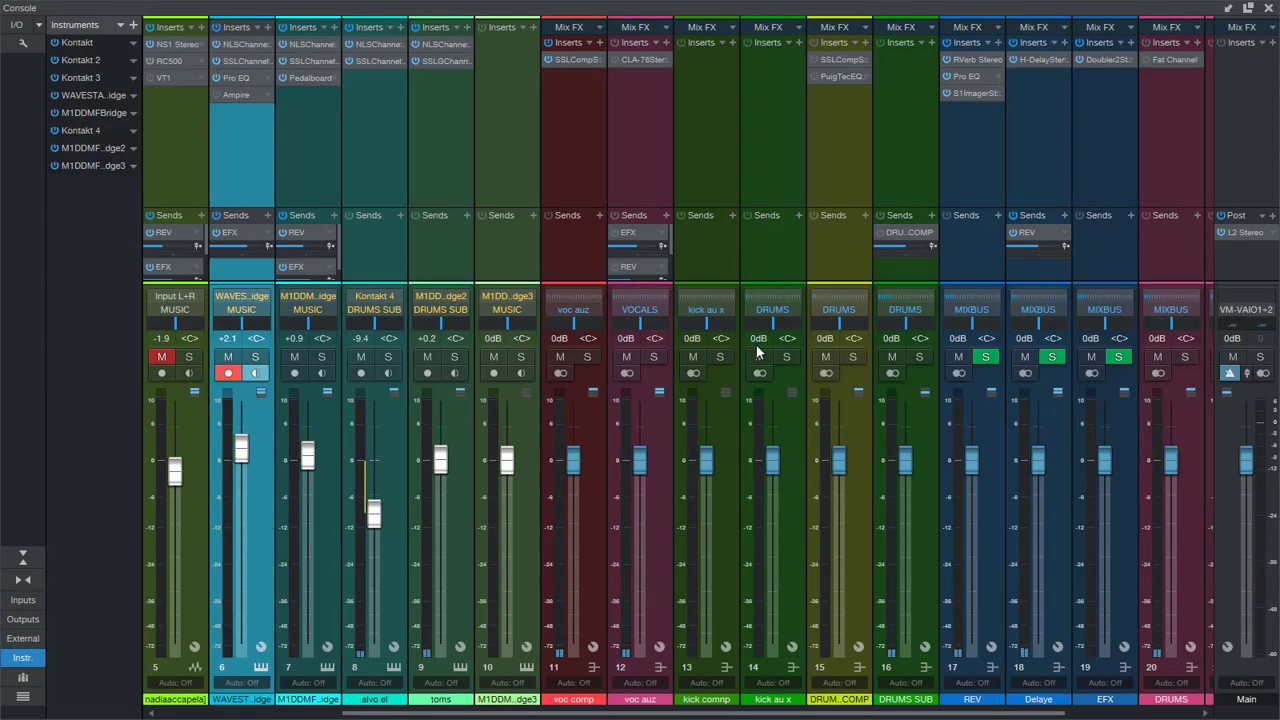
left_click_drag(709, 282, 710, 322)
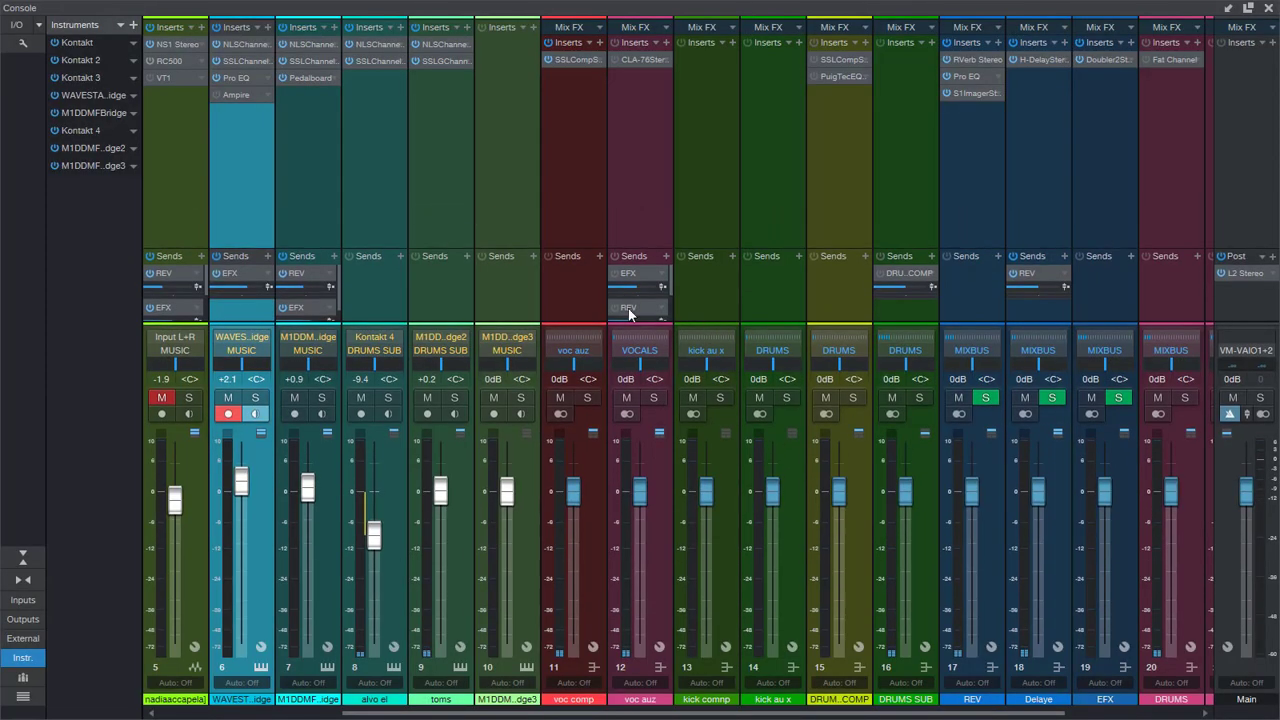
Step: Examine the console's display options by showing and hiding the input controls on the channels
left_click(23, 45)
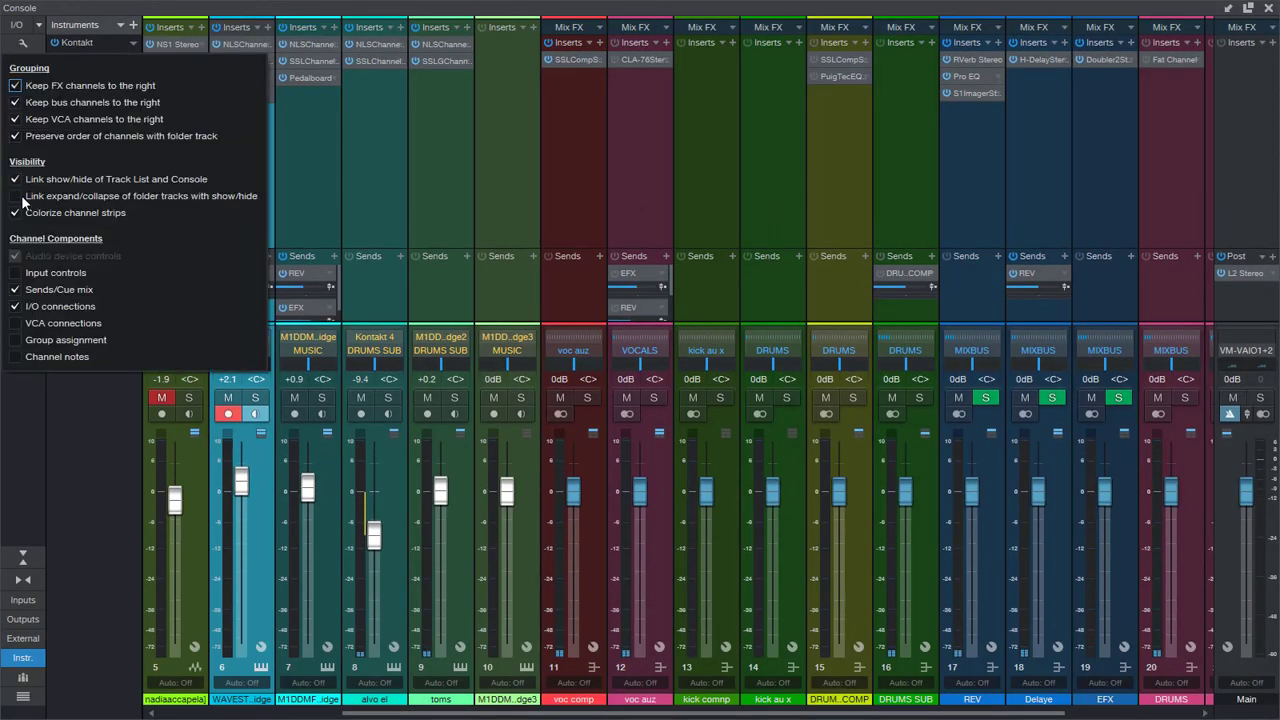
left_click(15, 273)
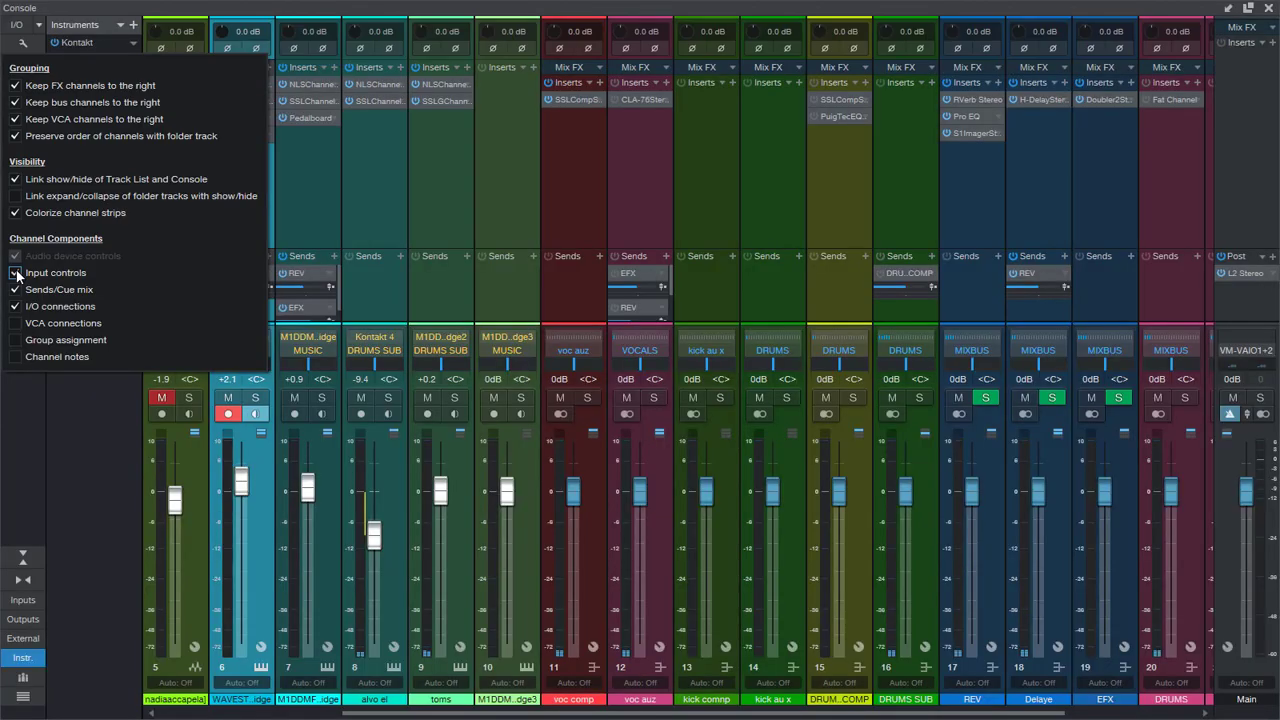
left_click(15, 273)
left_click(753, 172)
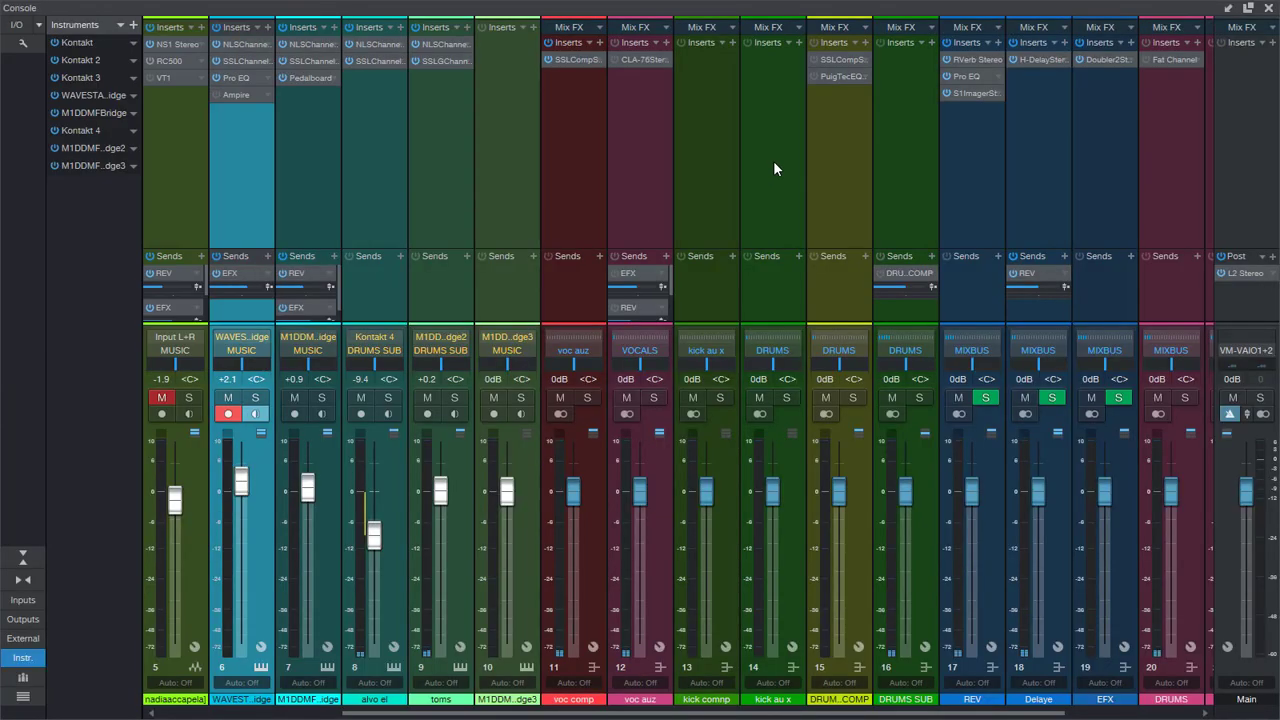
Step: Select console channels 6, 7 and 8, review their options for grouping or adding a bus or VCA, and close the console
left_click(324, 603)
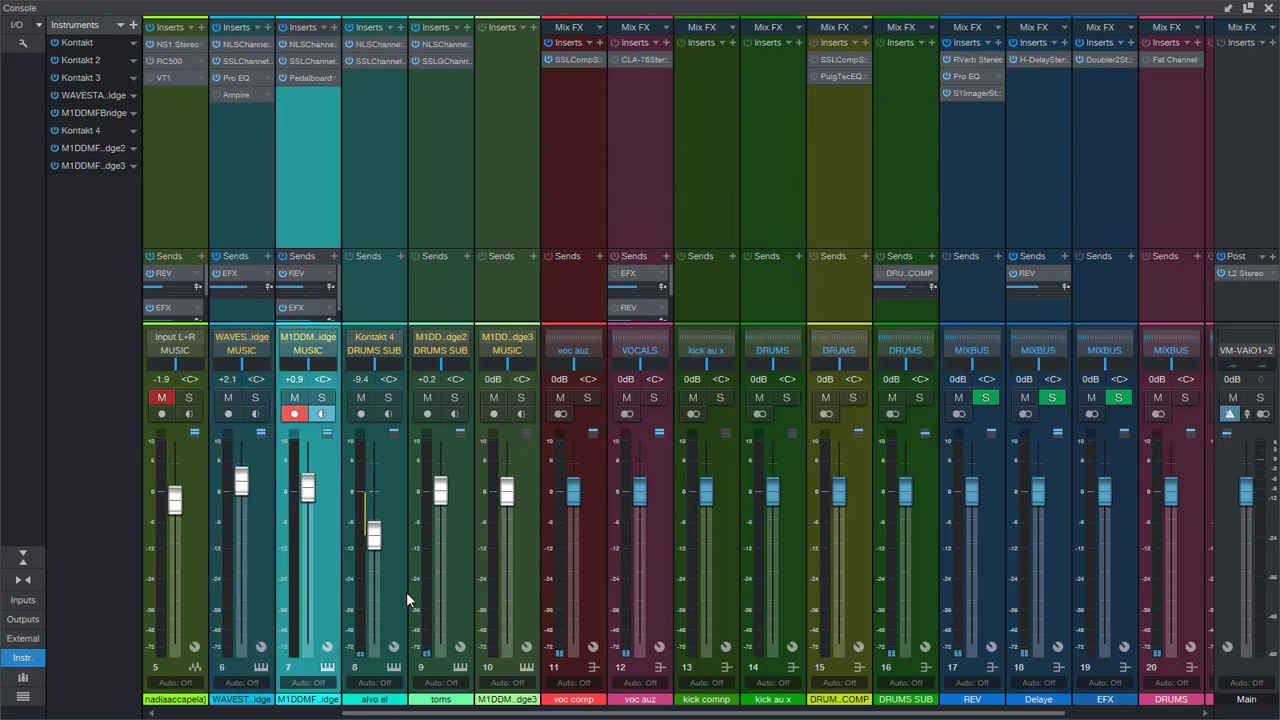
left_click(383, 576)
left_click(312, 589)
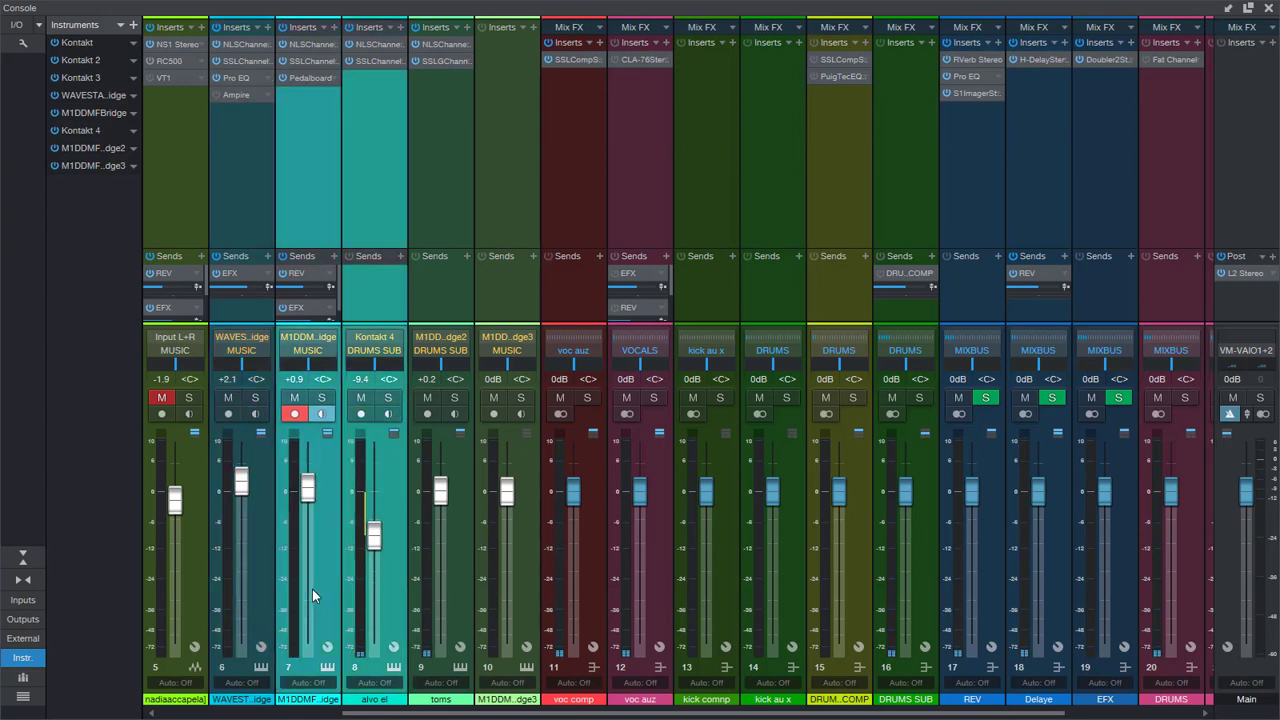
left_click(266, 589)
right_click(277, 558)
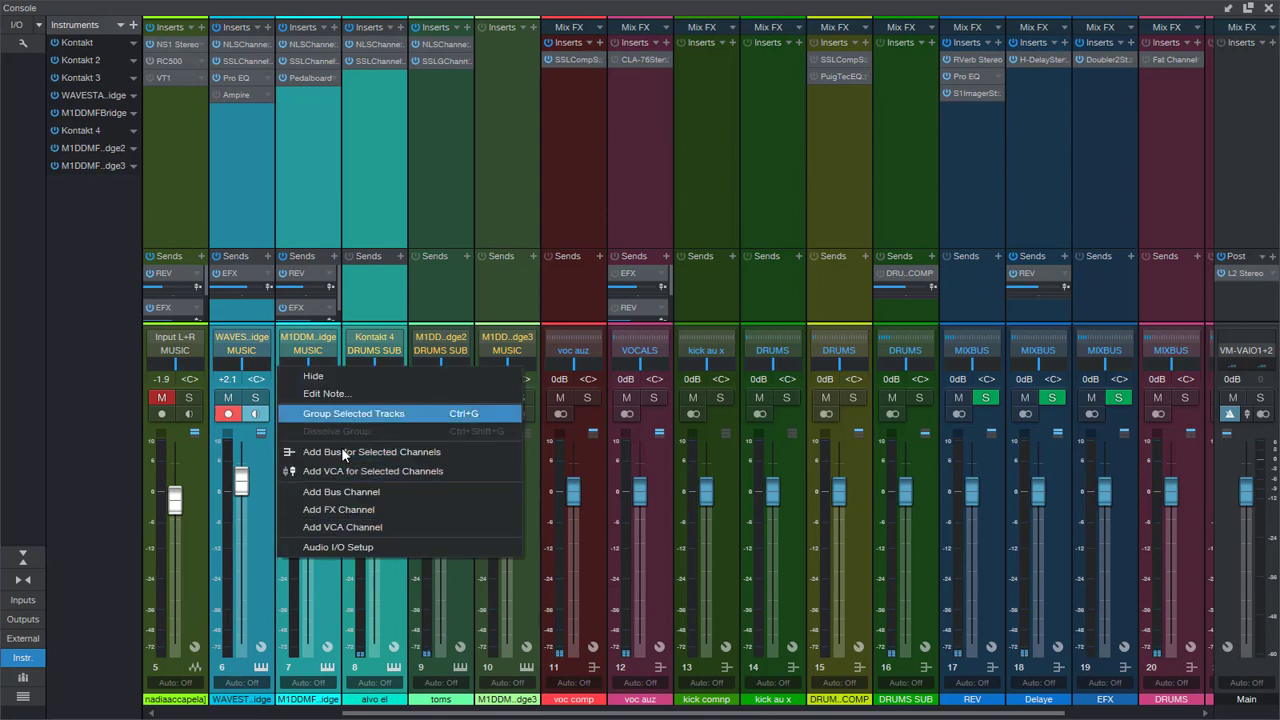
left_click(587, 605)
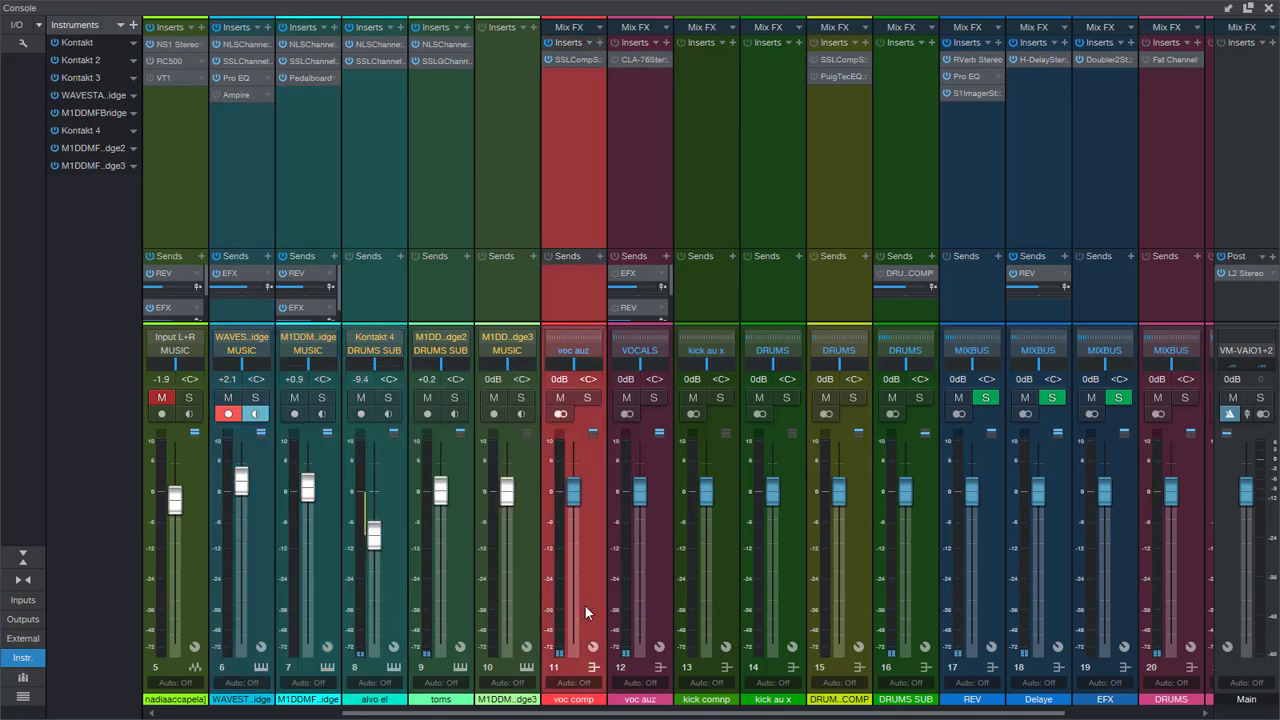
left_click(1269, 10)
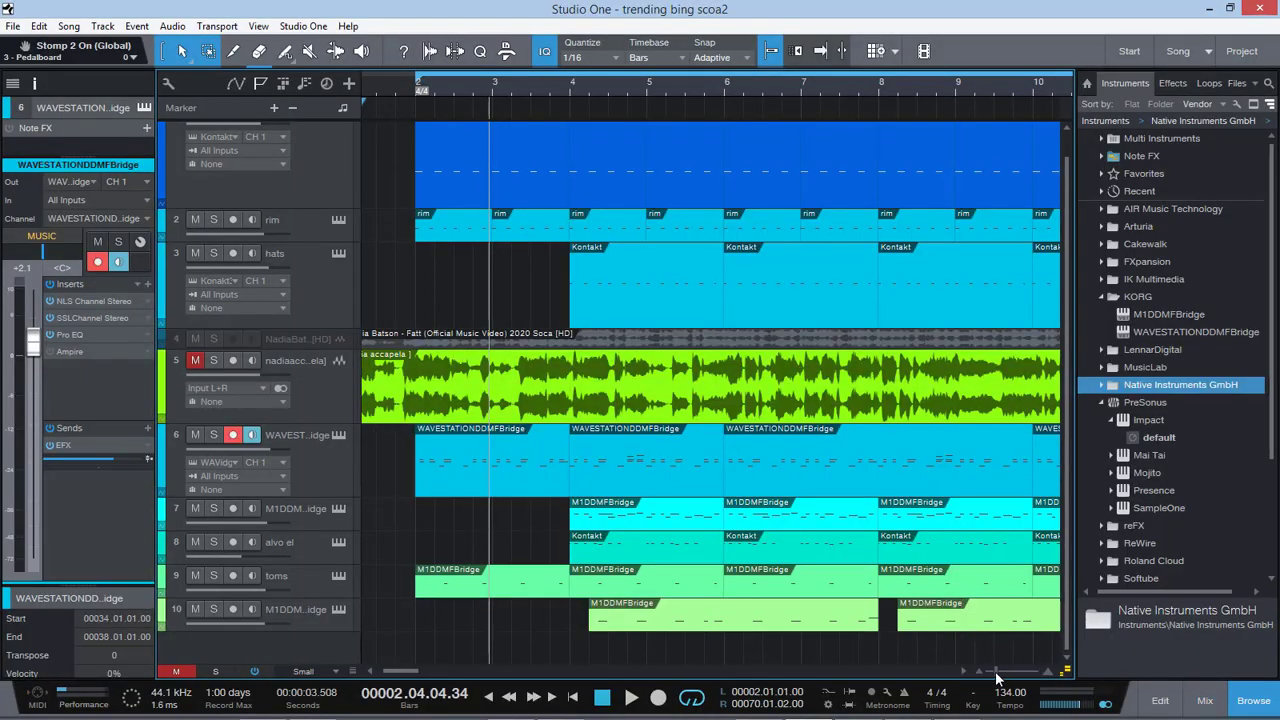
mouse_move(996, 680)
left_mouse_down()
mouse_move(984, 679)
mouse_move(996, 680)
left_mouse_up()
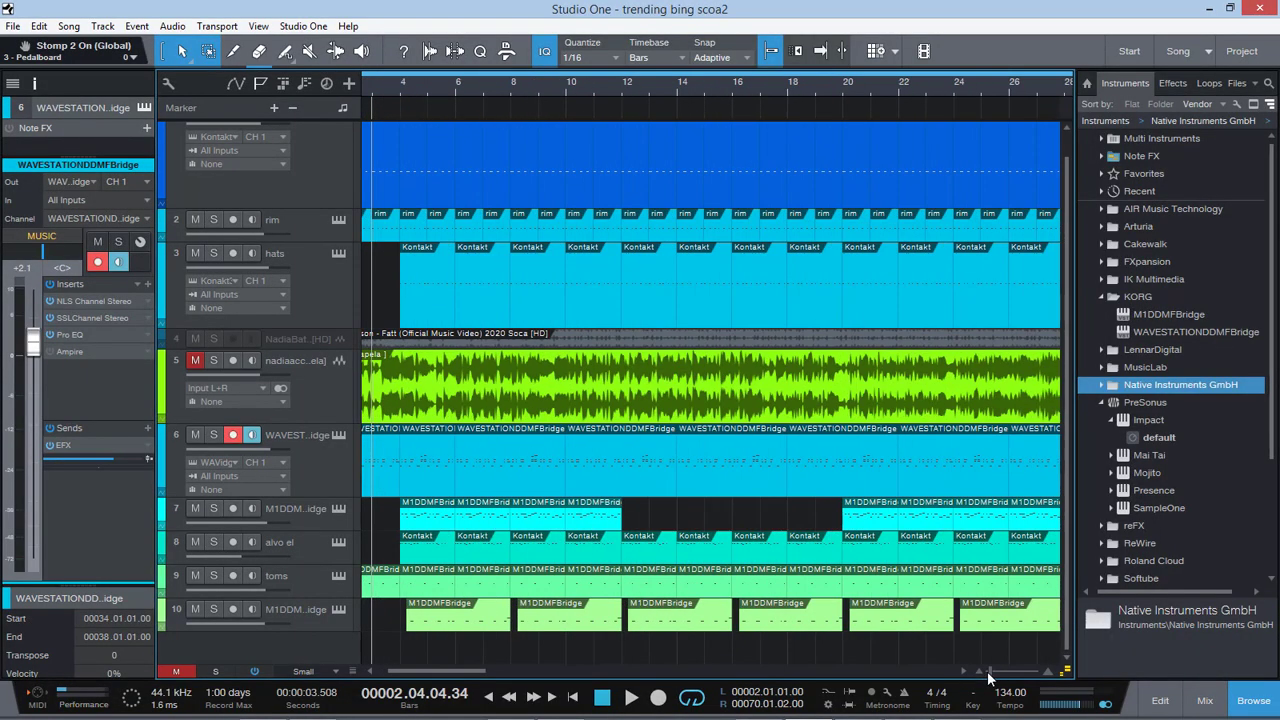
left_click(289, 393)
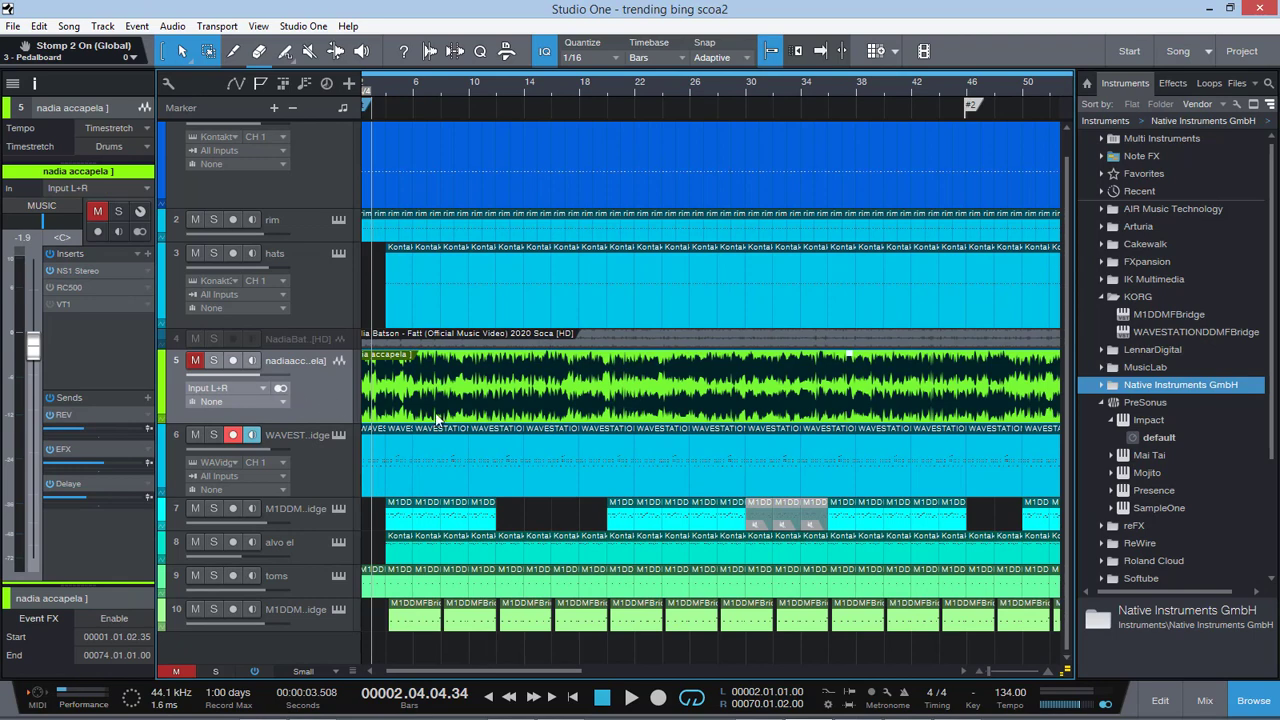
left_click(332, 456)
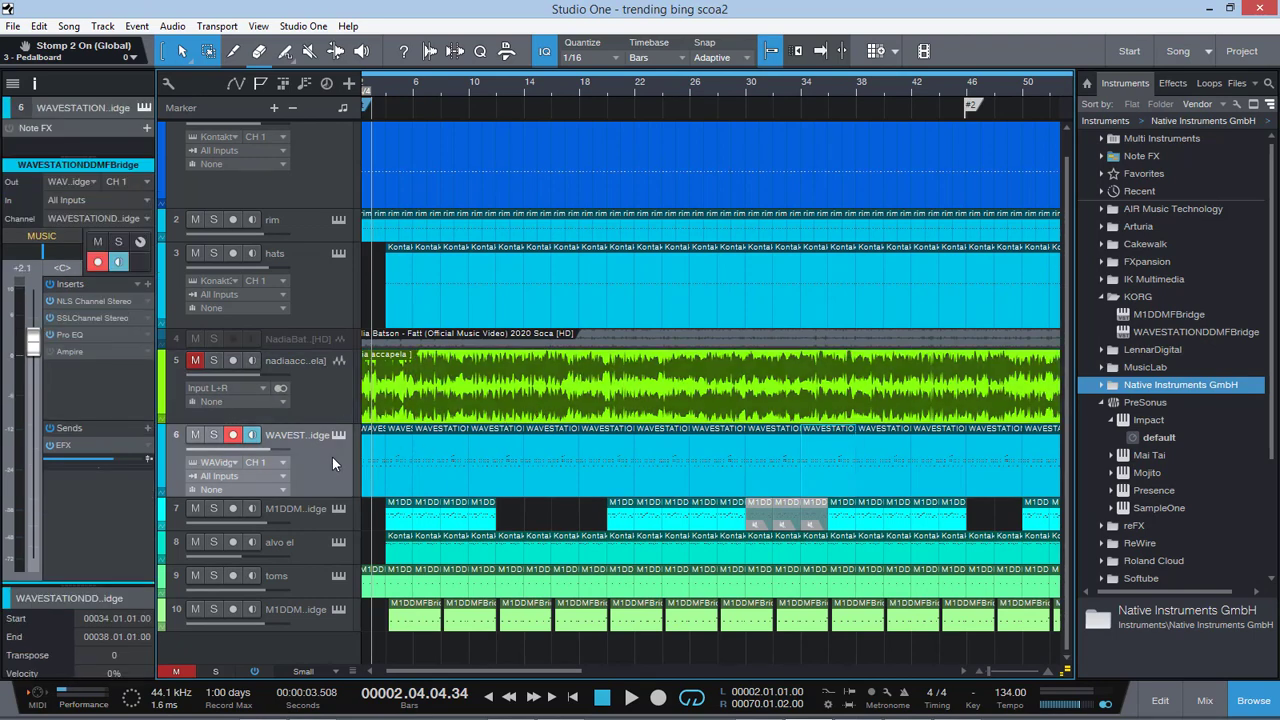
Step: Collapse the KORG instruments and browse the Multi Instruments library, including its Chords presets
left_click(1101, 297)
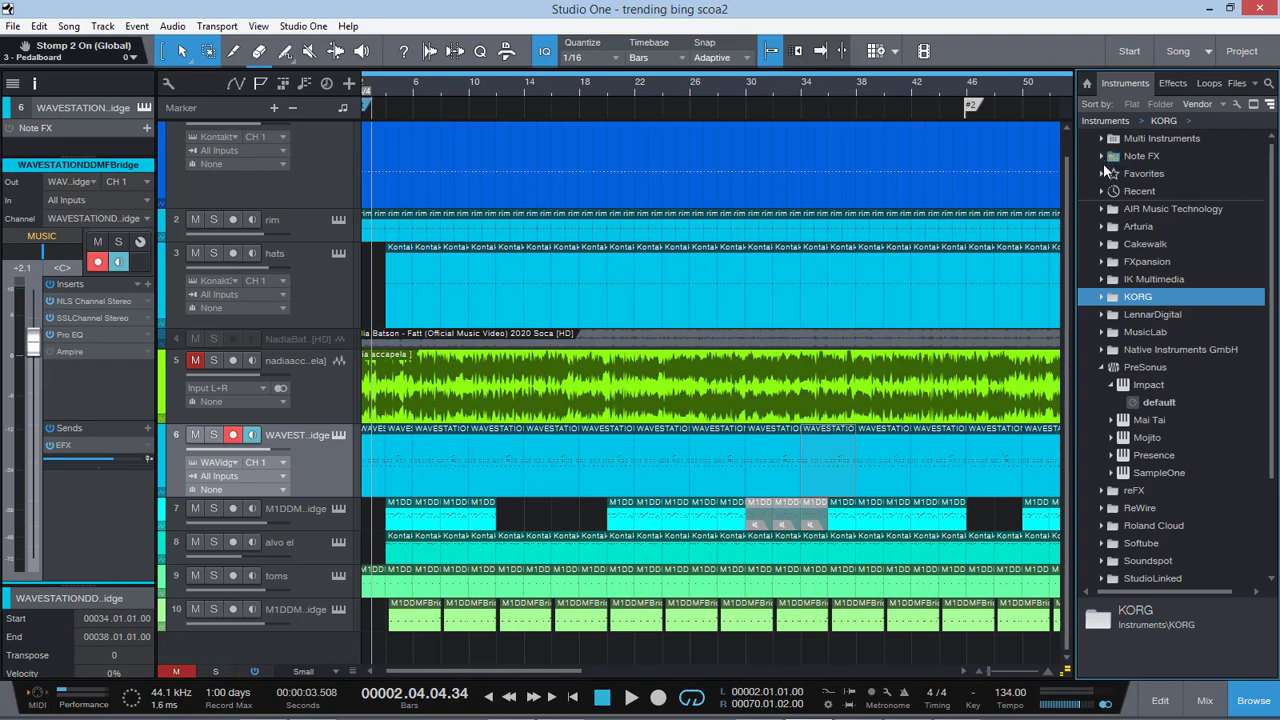
left_click(1102, 140)
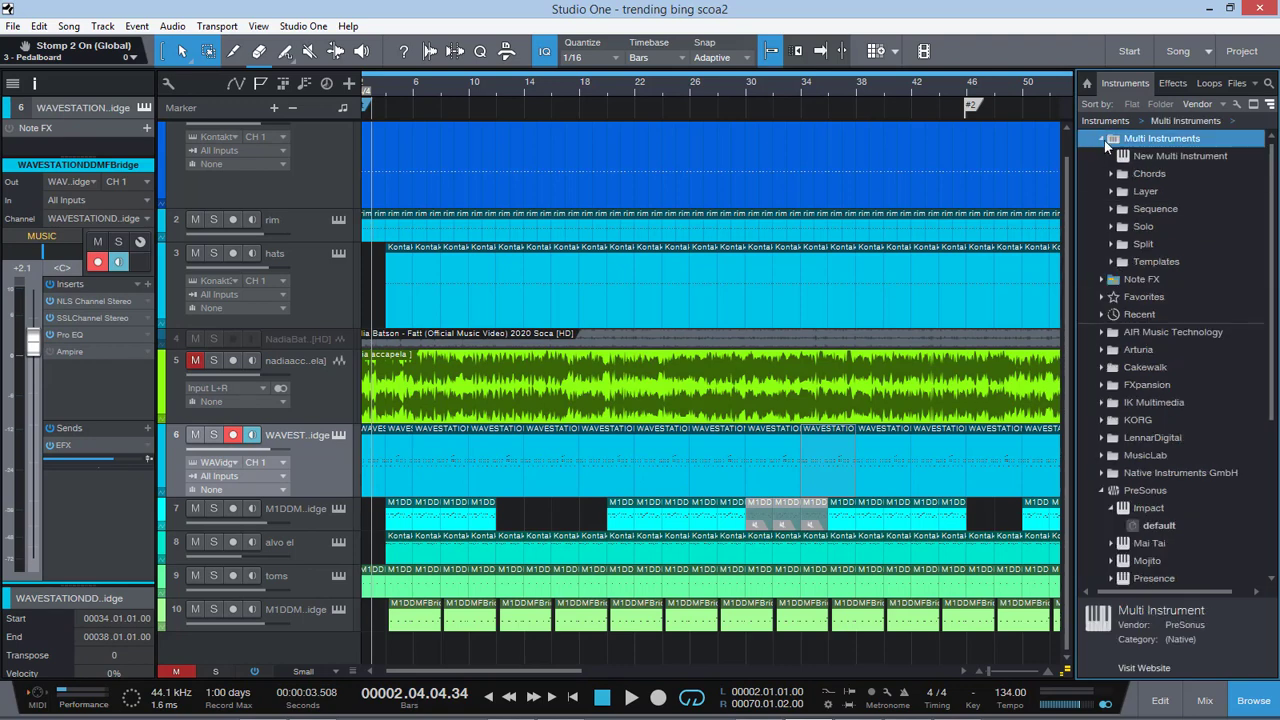
left_click(1111, 180)
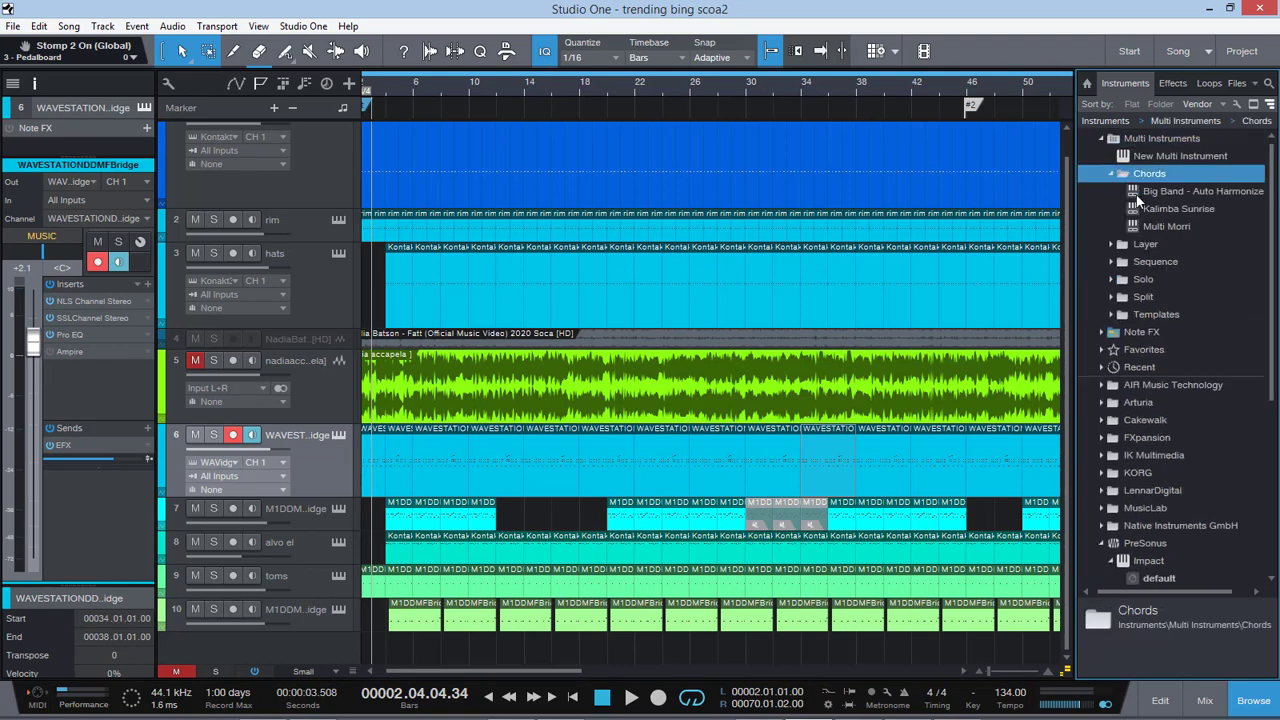
left_click(1111, 174)
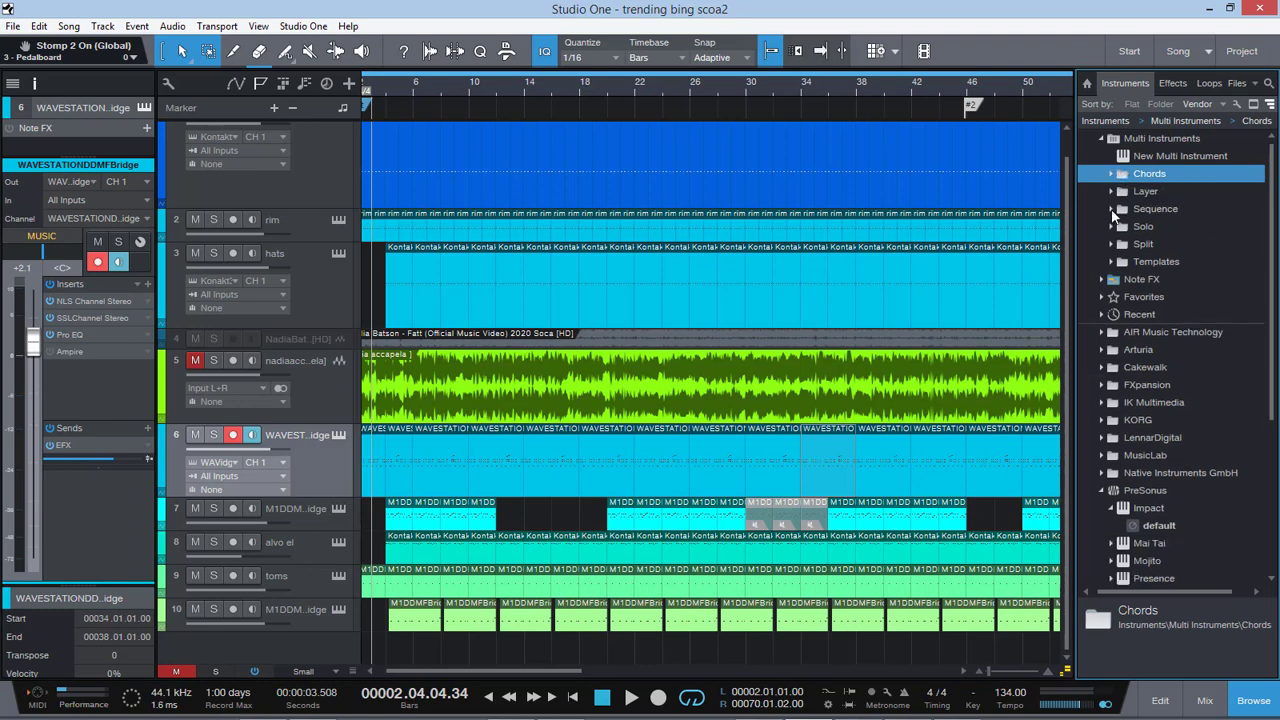
Step: Add the 80s Phaser Keys multi instrument from the Layer presets on a new track and dismiss the missing files dialog
left_click(1111, 191)
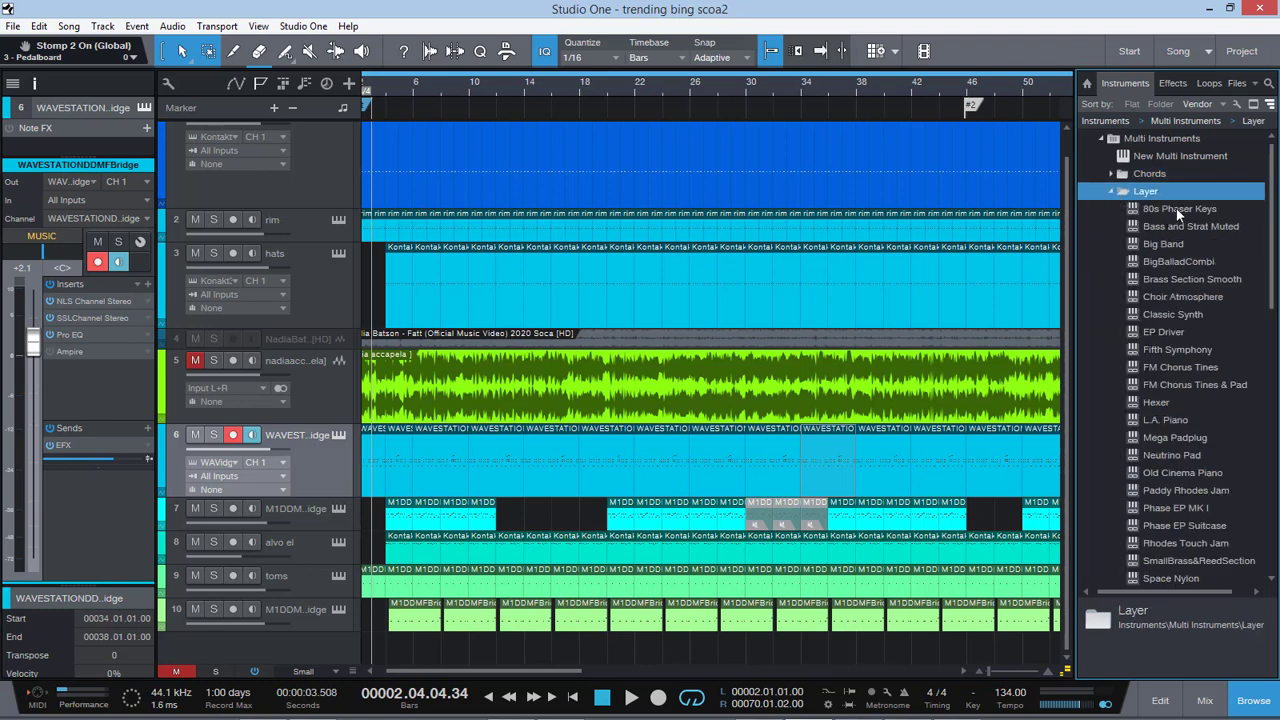
left_click_drag(1175, 207, 518, 643)
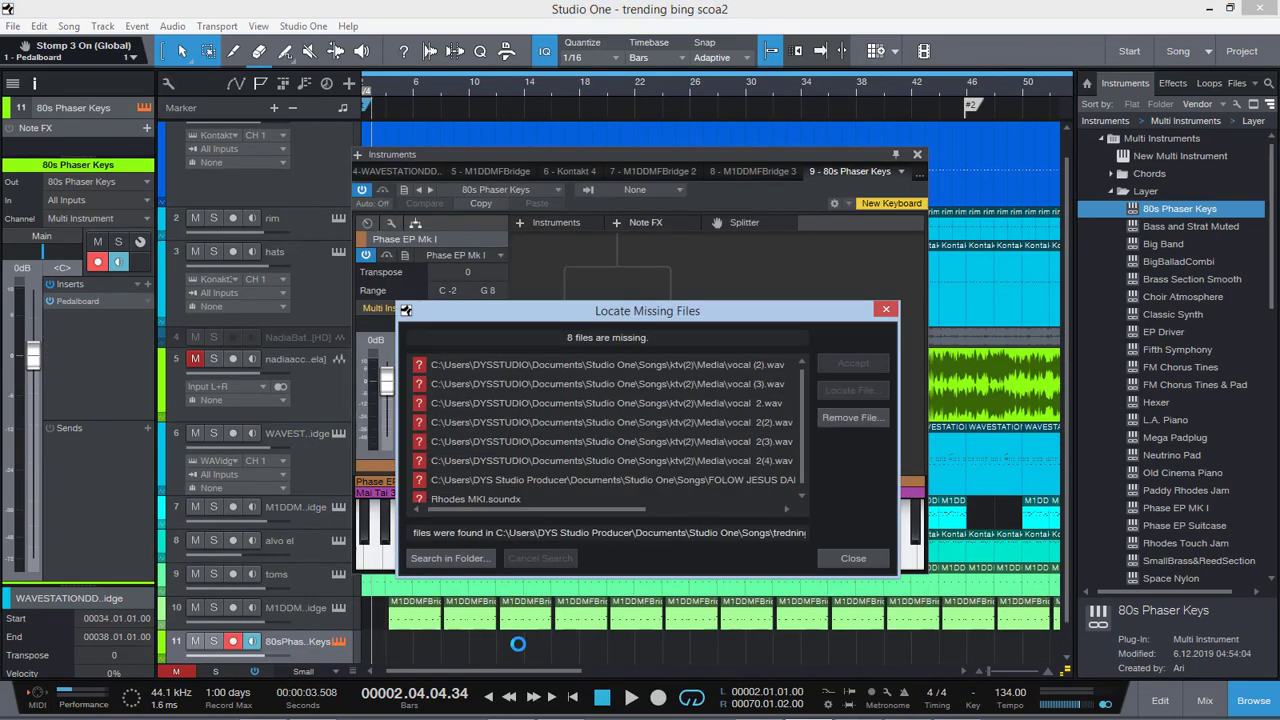
left_click(853, 558)
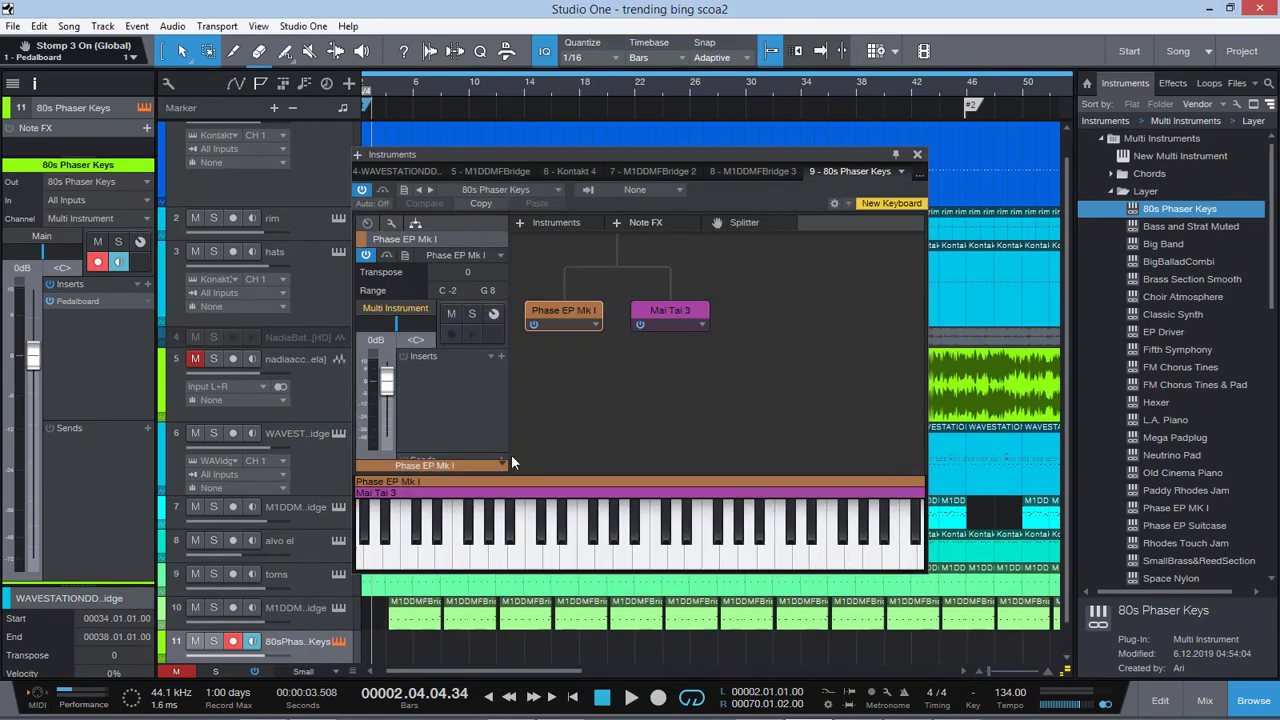
Step: Inspect the Mai Tai 3 and Phase EP Mk I layers of the 80s Phaser Keys instrument and audition its sound
left_click(670, 309)
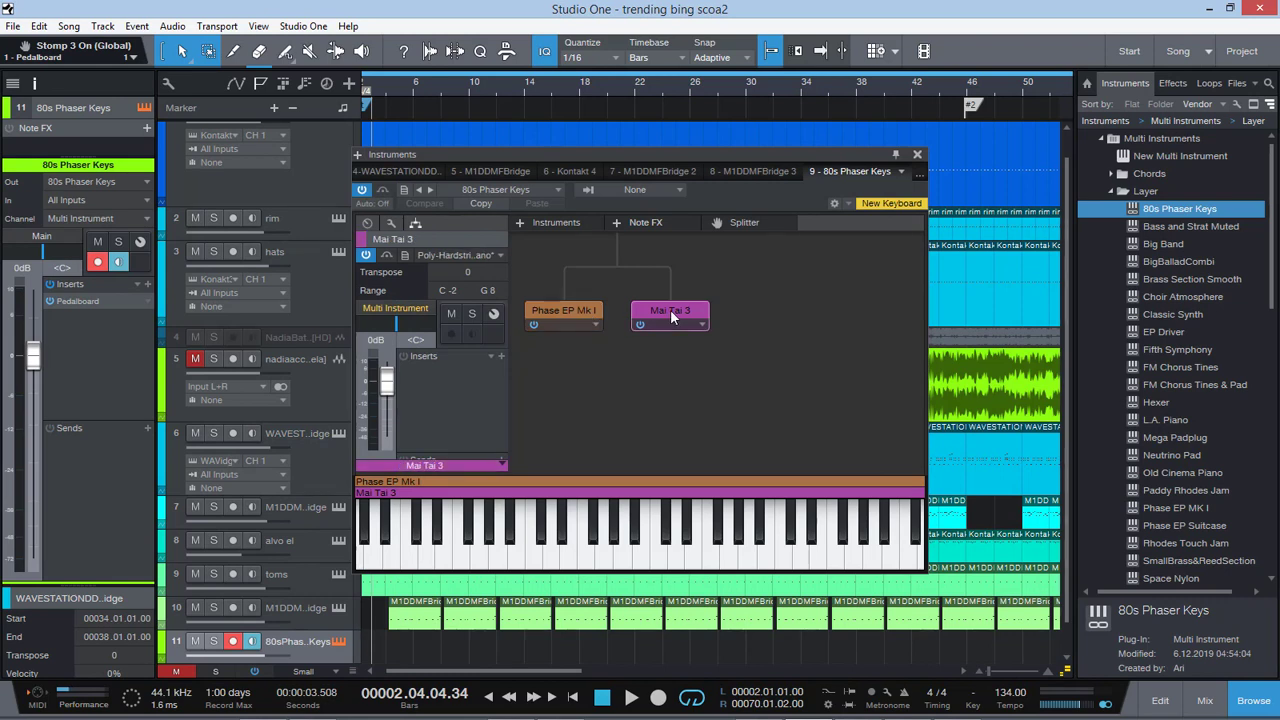
left_click(569, 311)
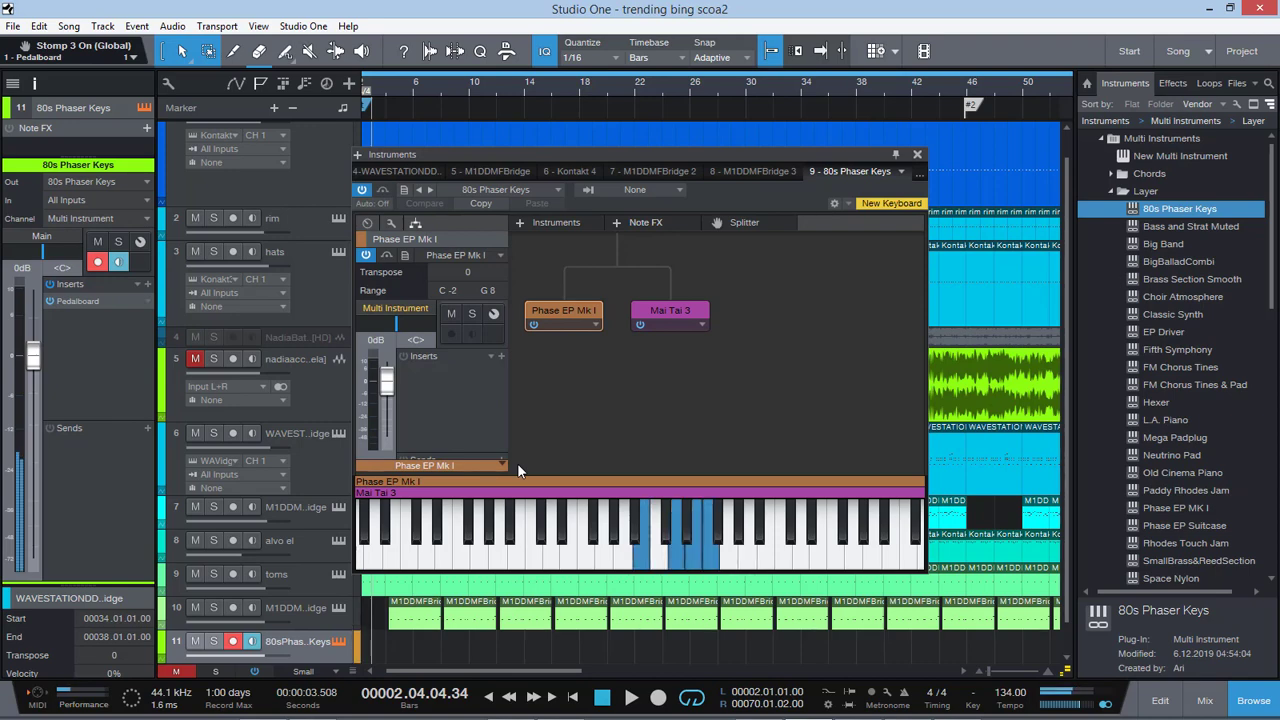
Step: Remove the 80s Phaser Keys track together with its instrument and close the instrument editor
right_click(302, 643)
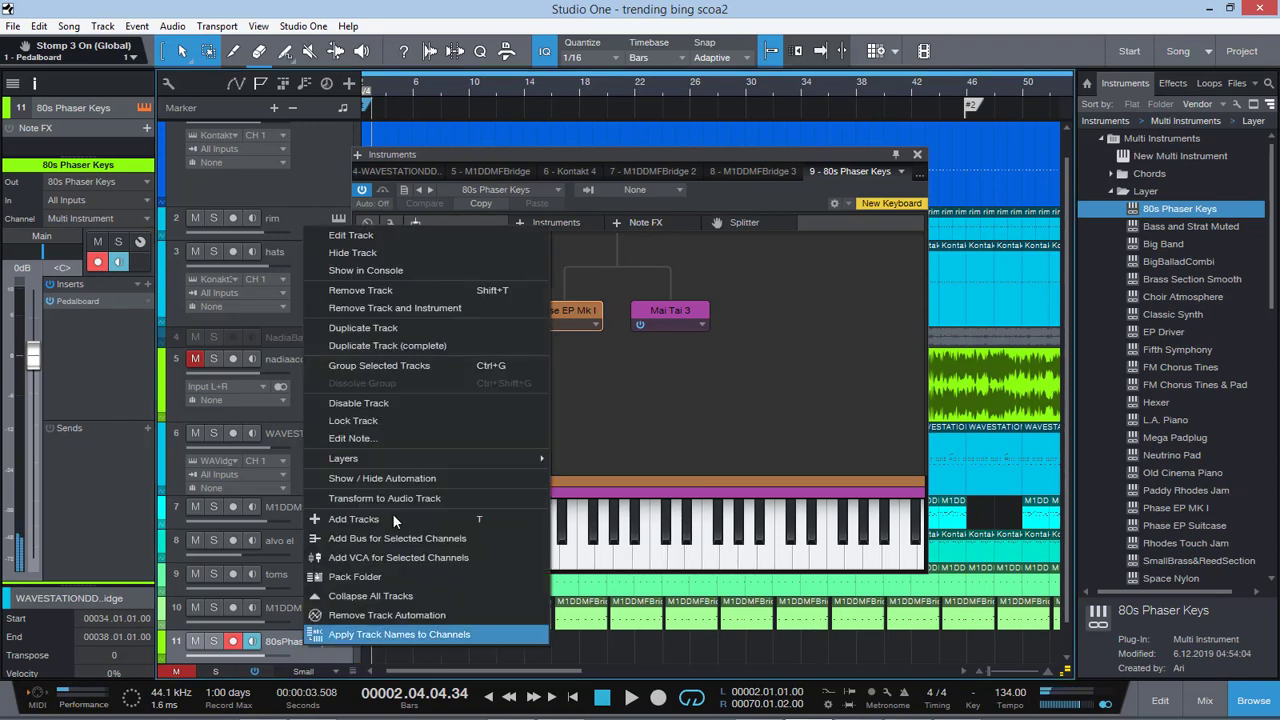
left_click(444, 310)
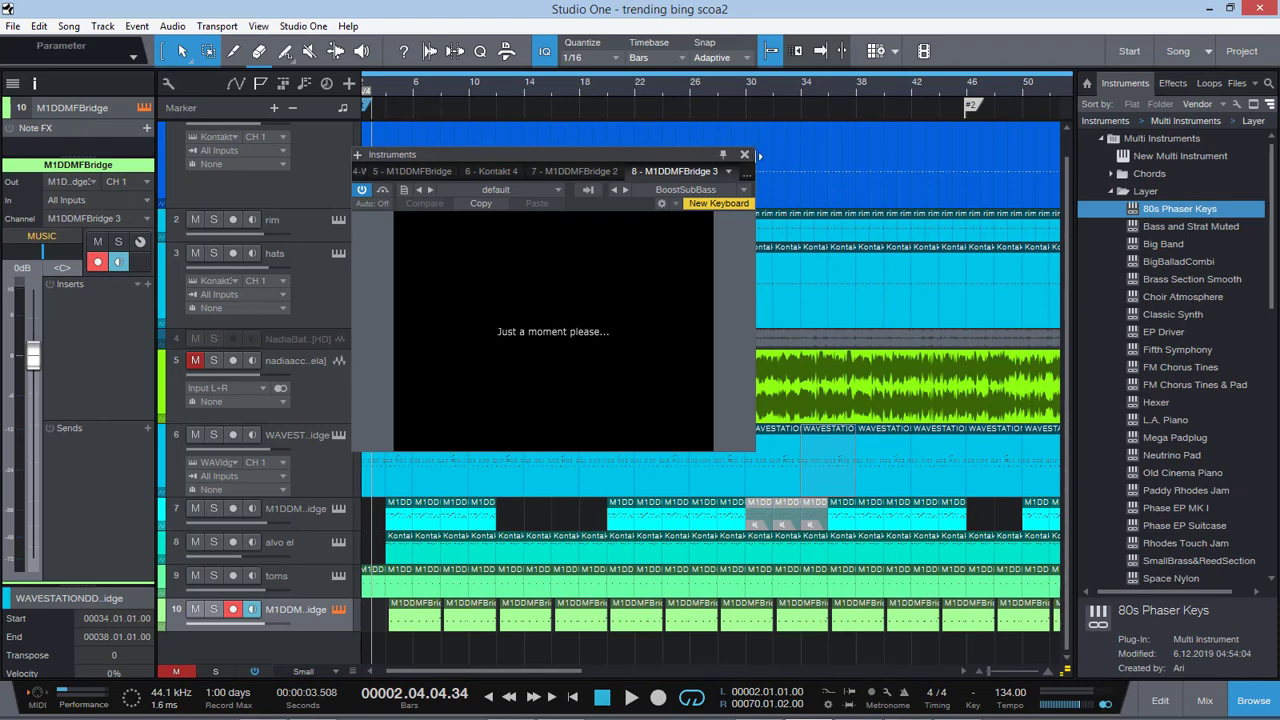
left_click(744, 154)
Step: Collapse the Layer presets and examine the Note FX library, including the Repeater's Sequence presets
left_click(1112, 192)
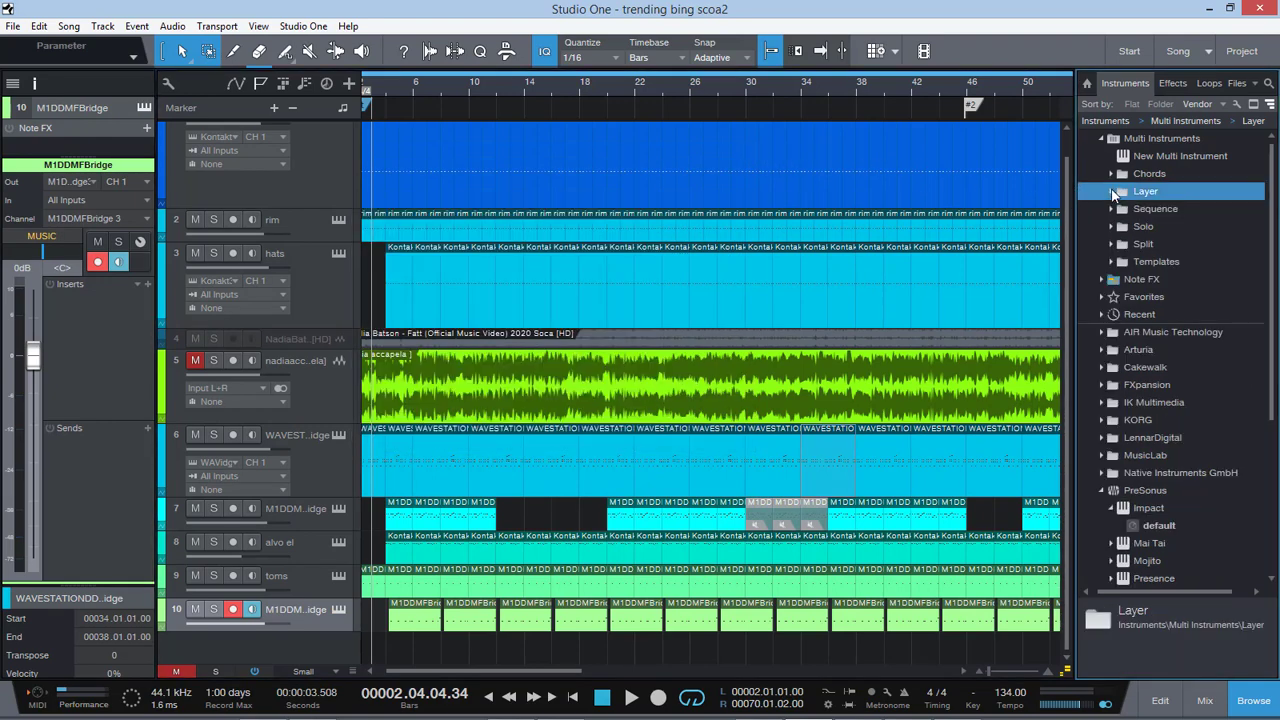
left_click(1101, 280)
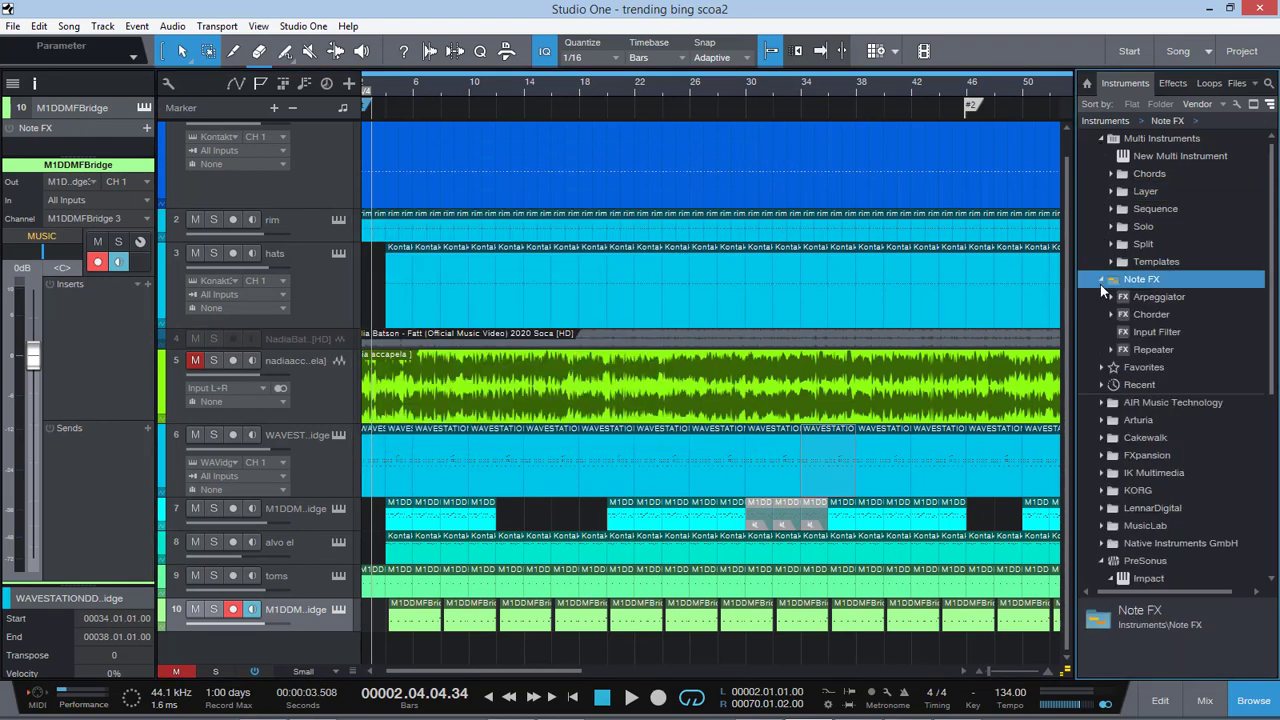
left_click(1111, 349)
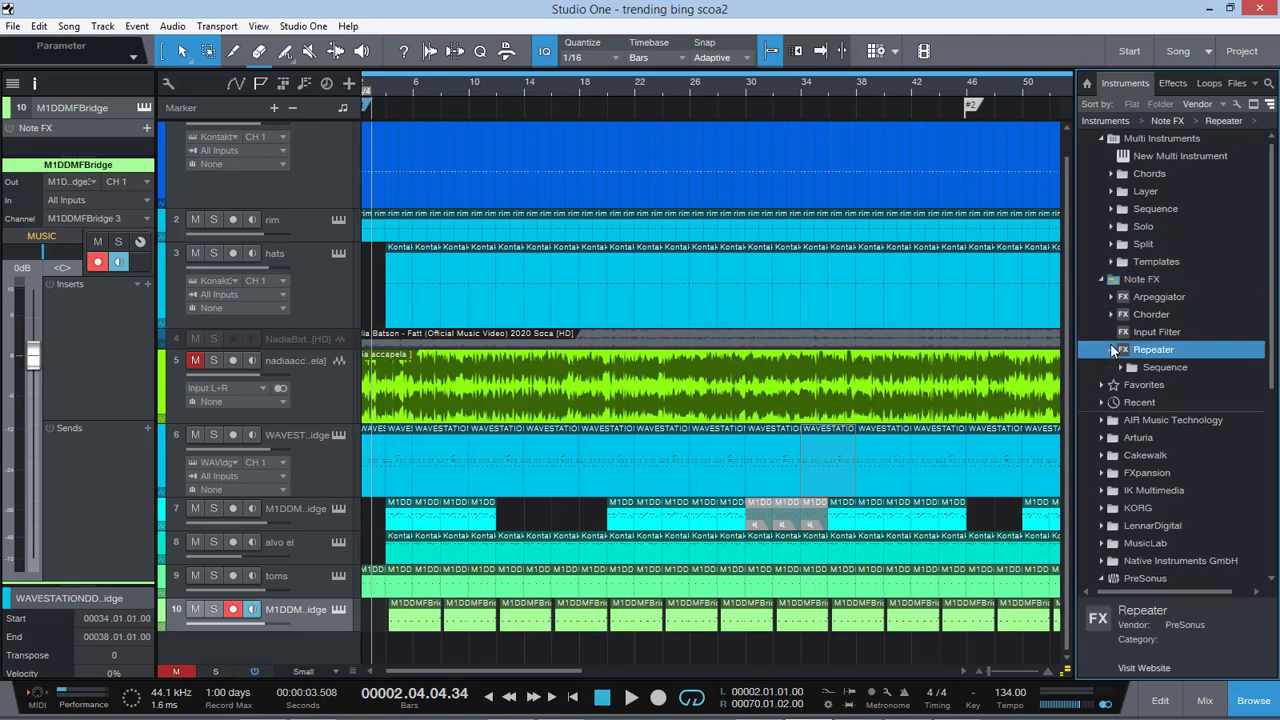
left_click(1130, 368)
scroll(1169, 420, "down", 1)
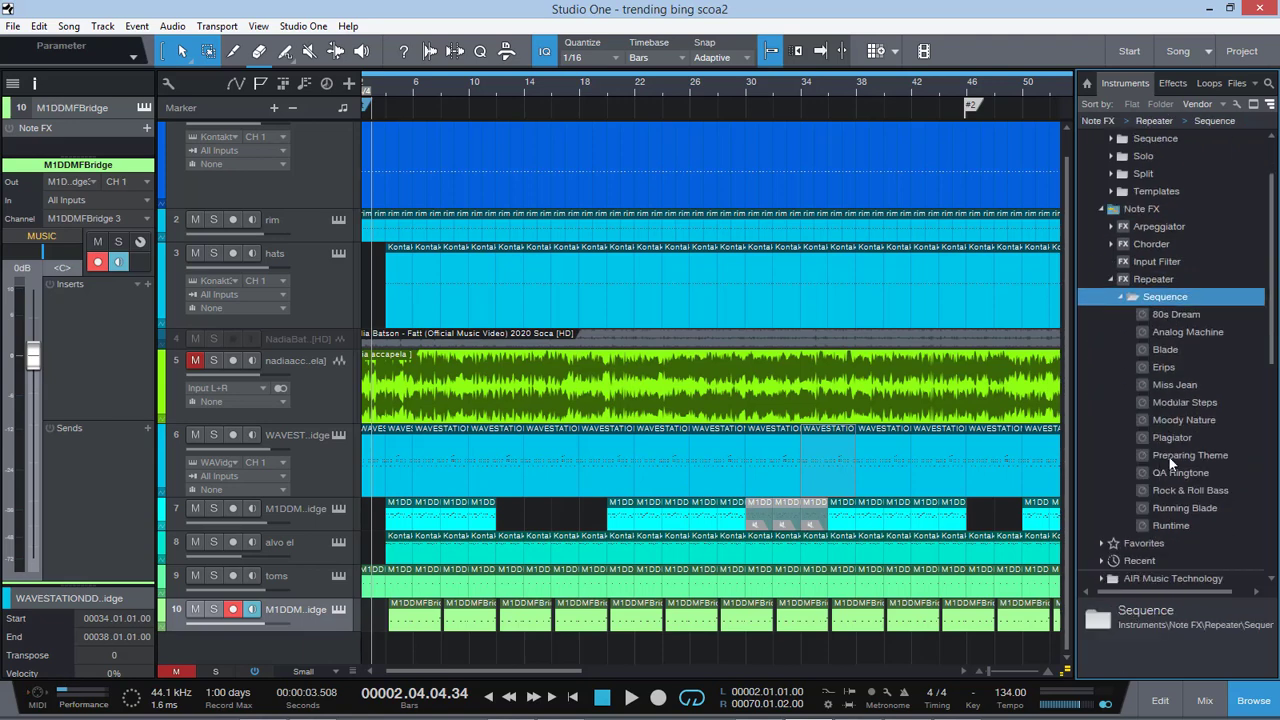
Step: Add the Repeater note effect to WAVESTATION track 6 and try its Erips, Preparing Theme and Rock & Roll Bass presets
left_click(324, 464)
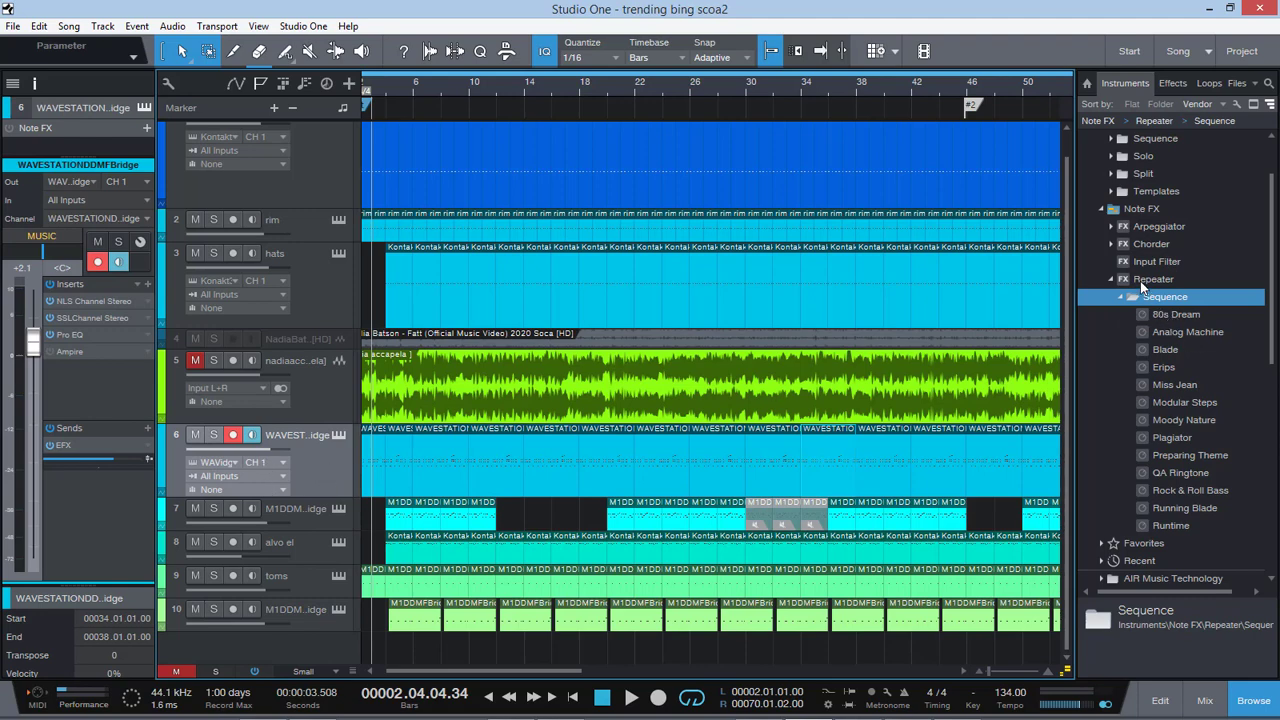
left_click_drag(1143, 285, 287, 444)
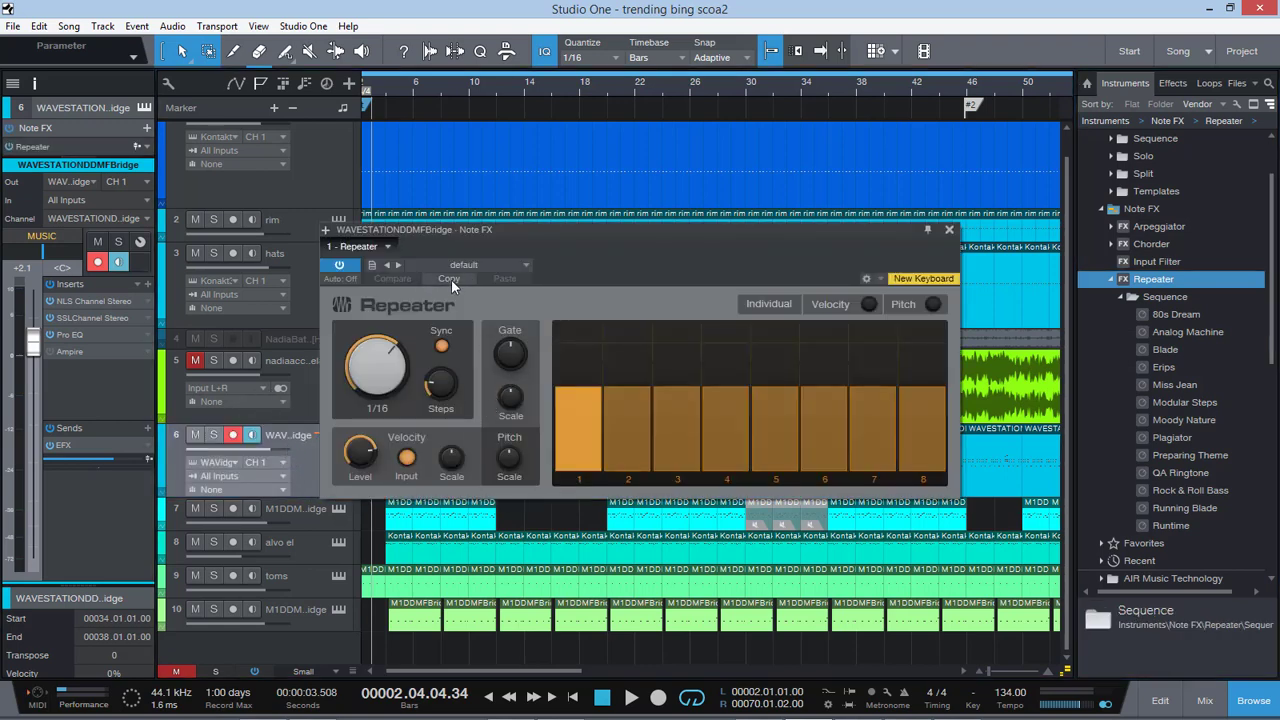
left_click(480, 264)
left_click(411, 280)
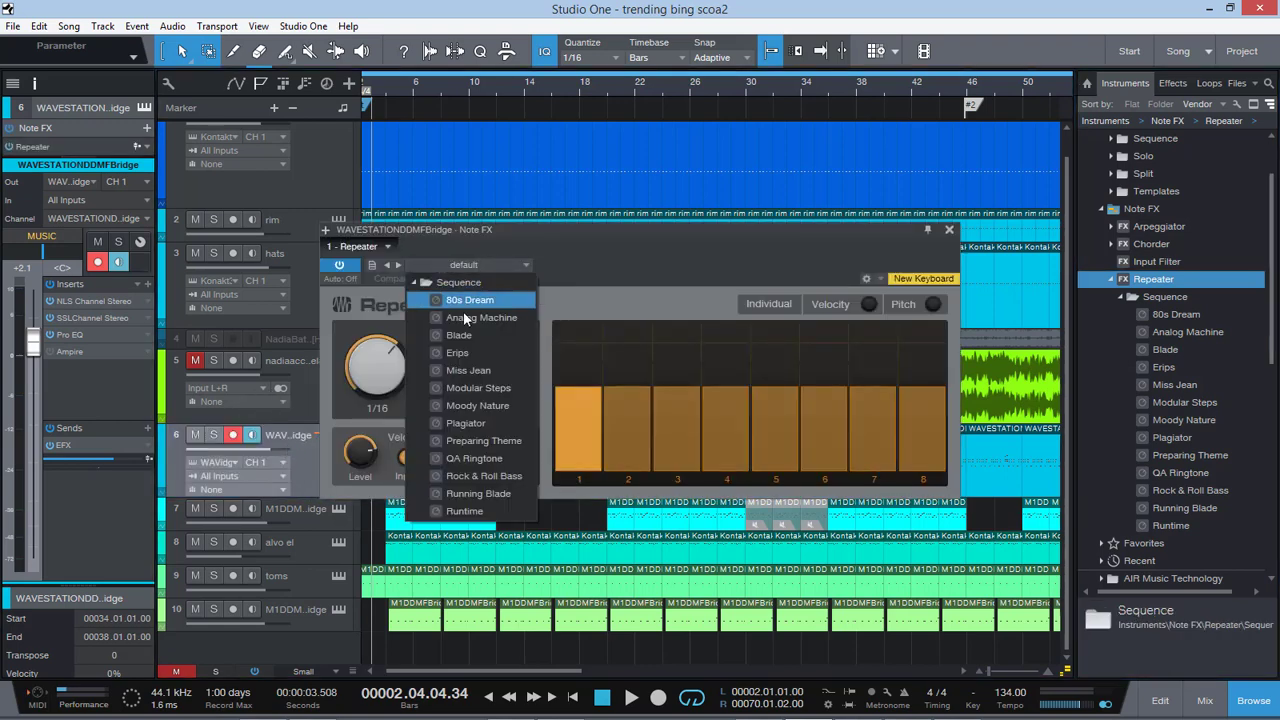
left_click(460, 352)
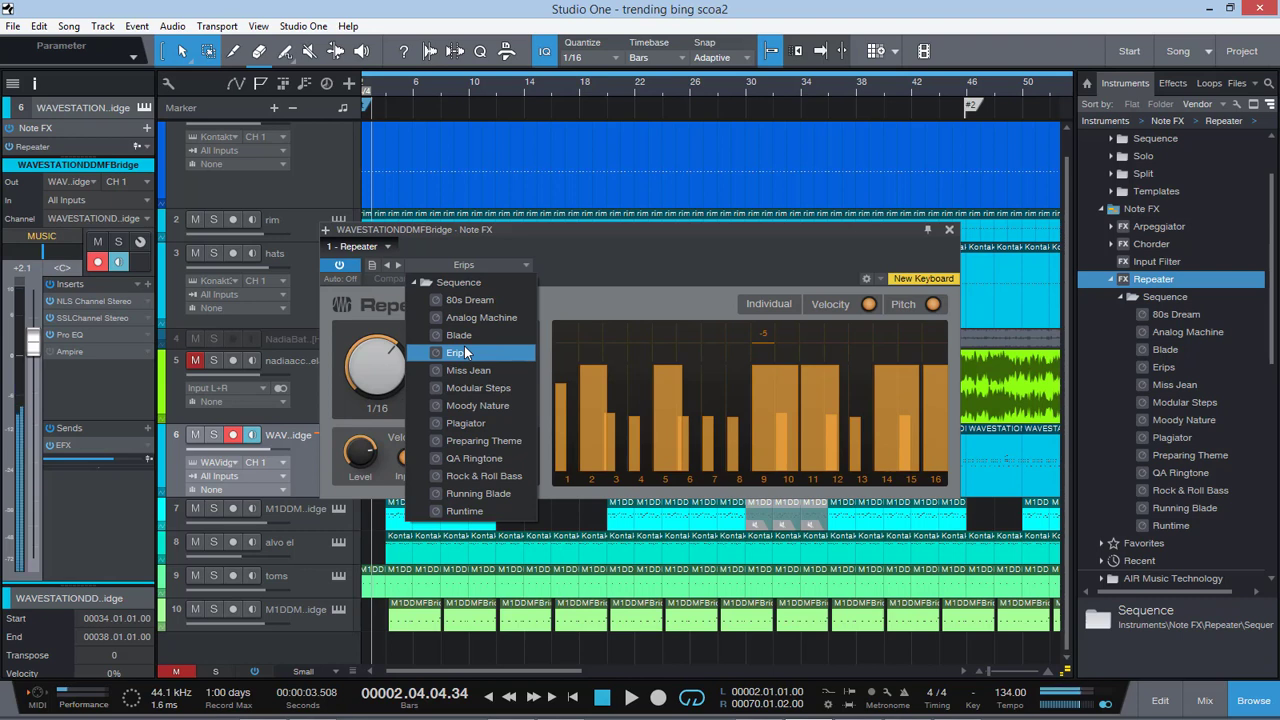
left_click(470, 440)
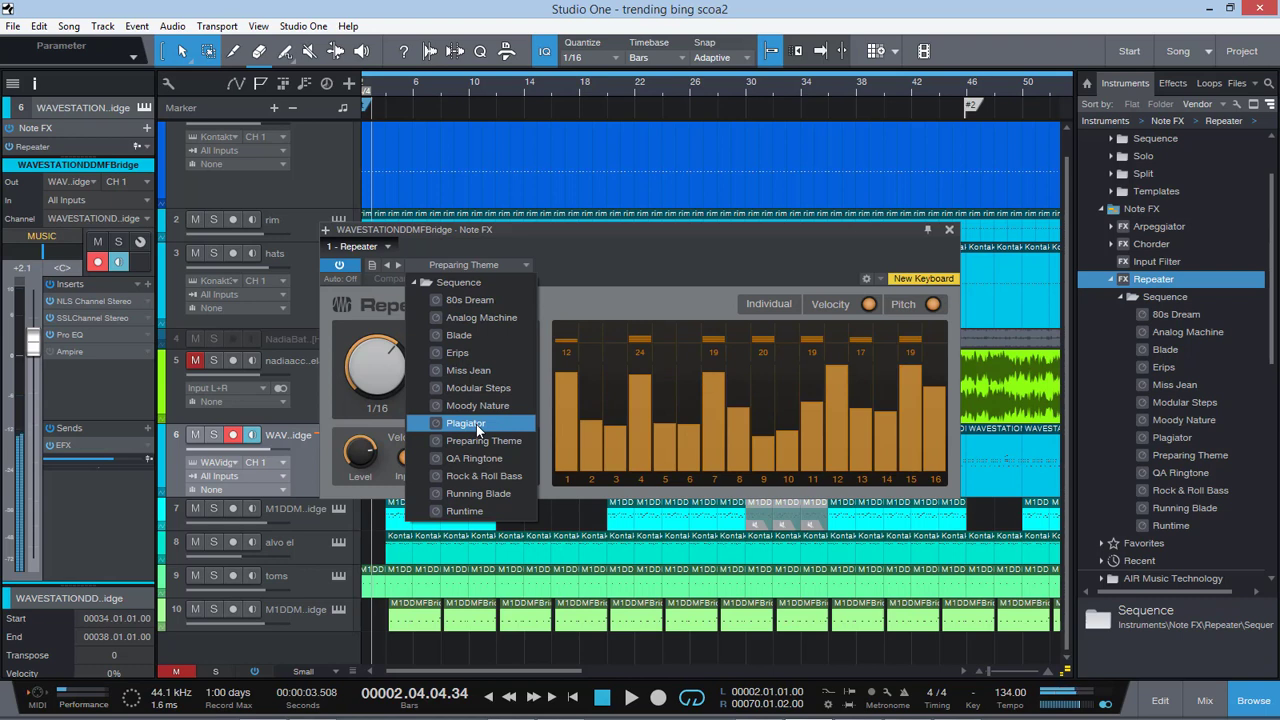
left_click(470, 476)
Step: Remove the Repeater from track 6 and collapse the Note FX library
left_click(386, 244)
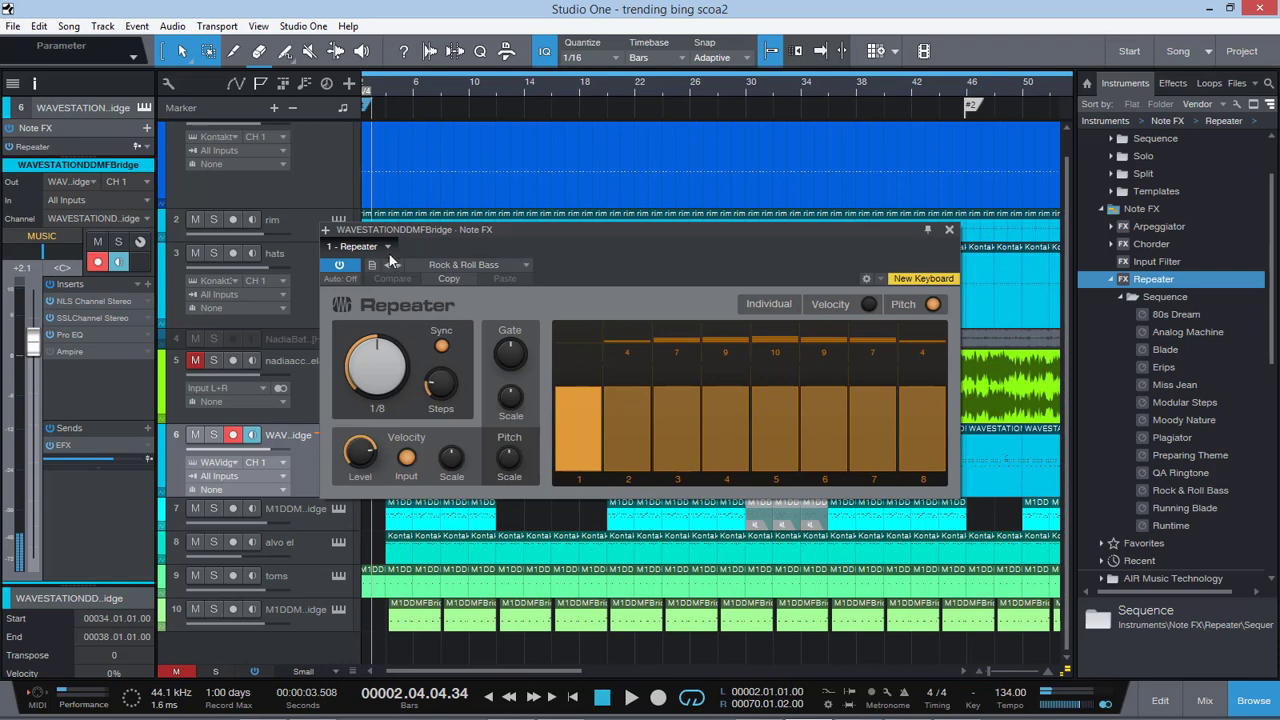
left_click(389, 248)
left_click(399, 291)
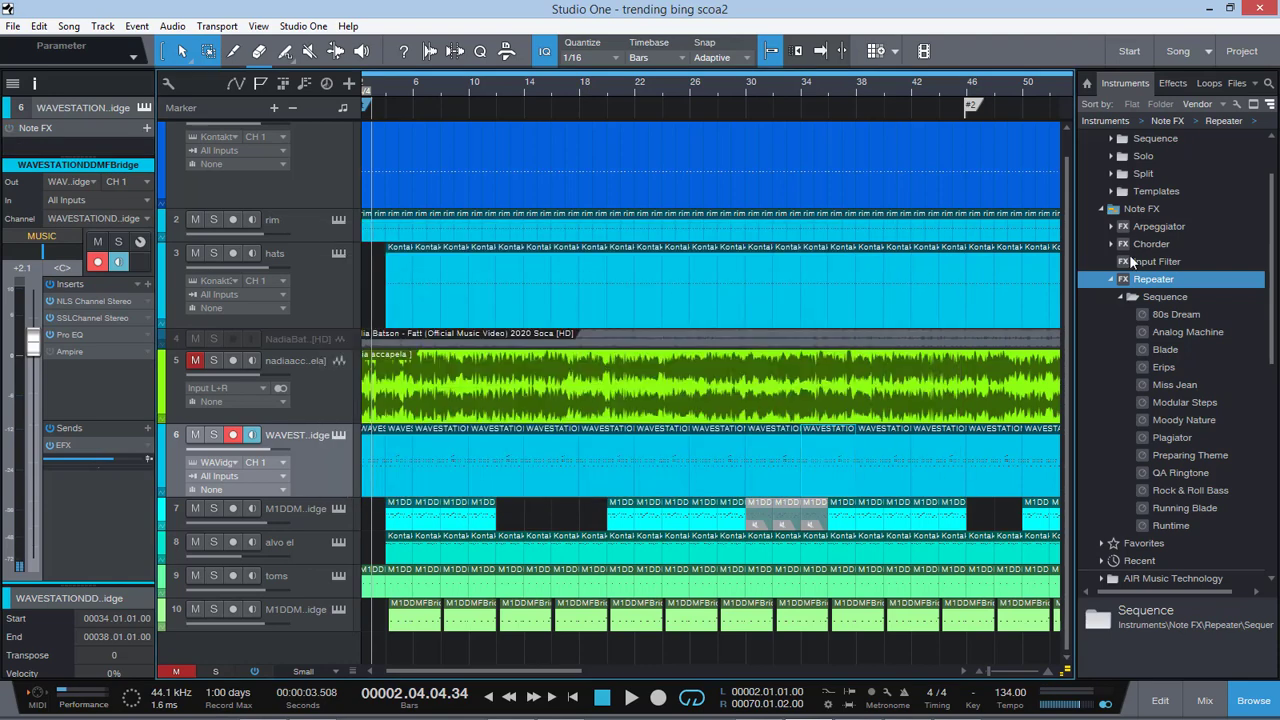
left_click(1103, 209)
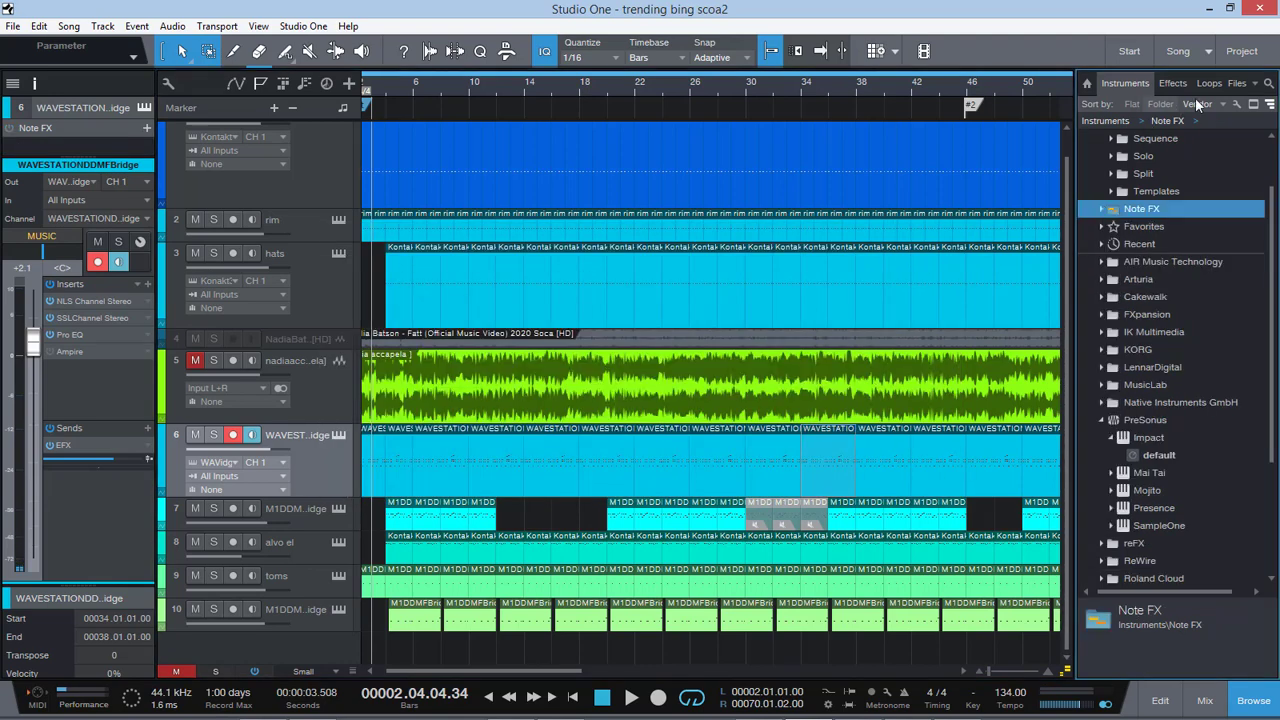
Step: Review the available browser sections and widen the browser to fit Cloud and Shop
left_click(1255, 83)
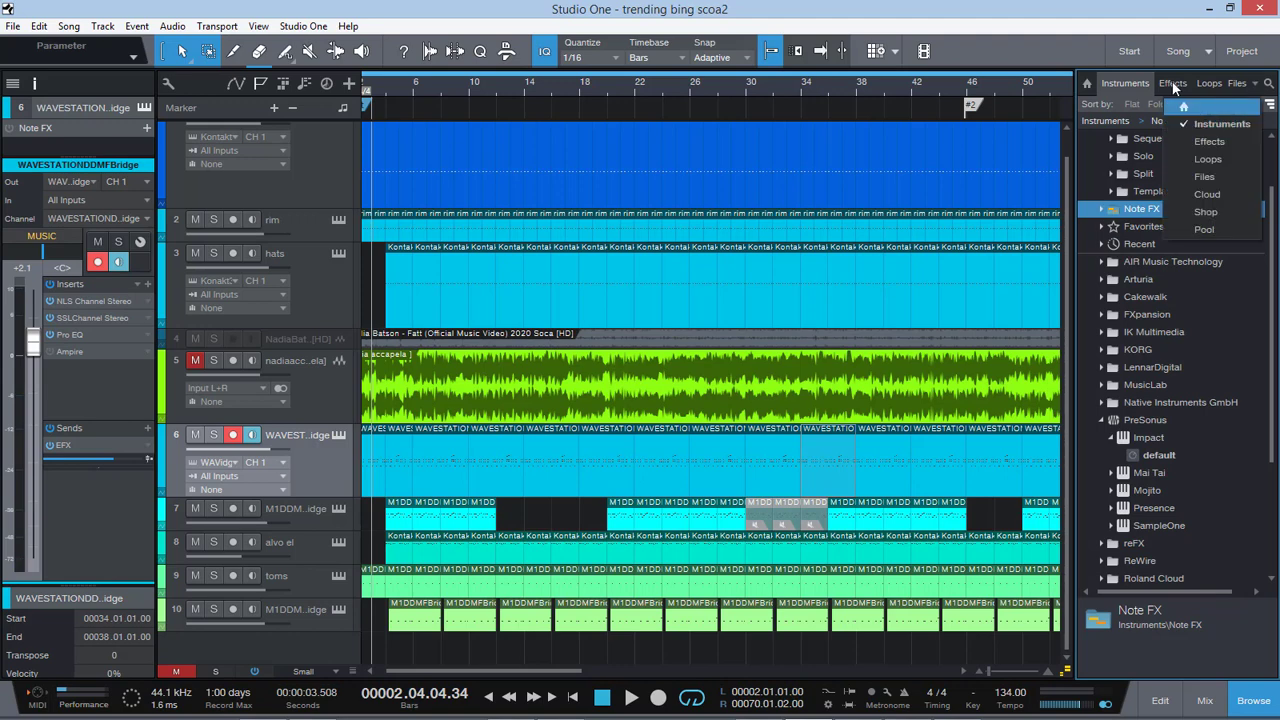
left_click(1110, 86)
left_click_drag(1070, 117, 1006, 117)
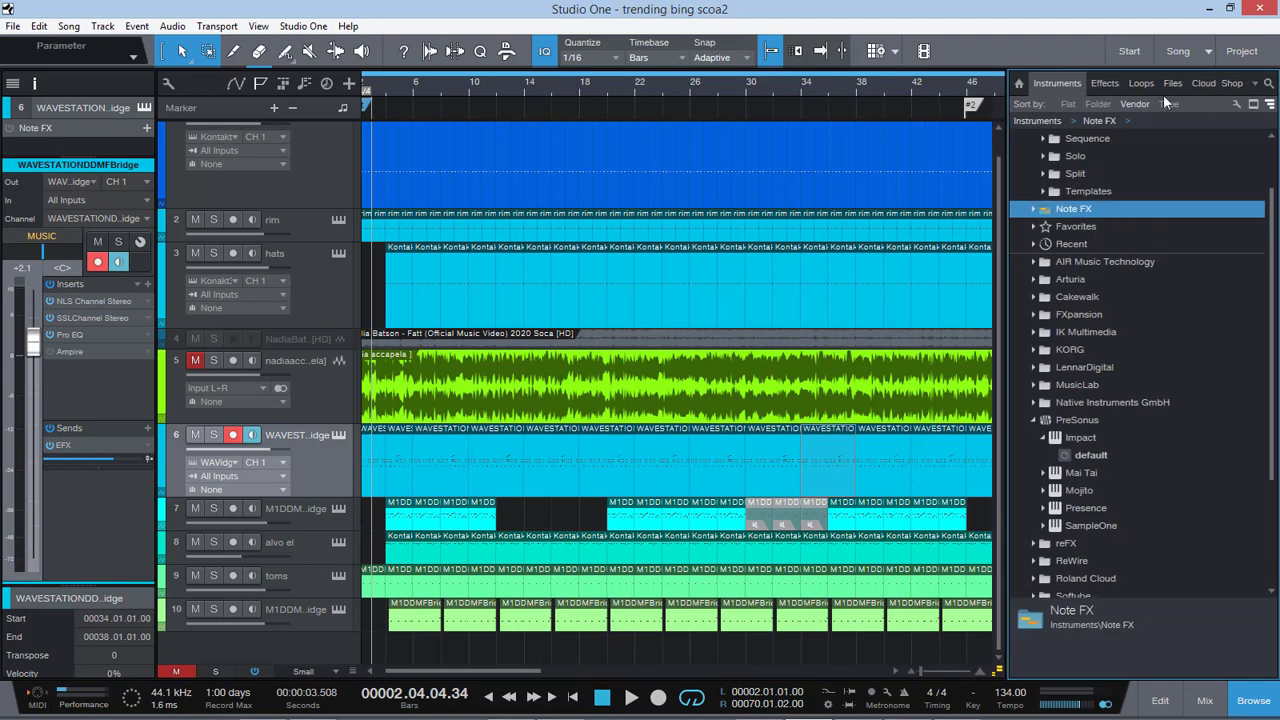
Step: View the PreSonus Shop without signing in, enlarge its info area, and look at the Cloud section
left_click(1226, 86)
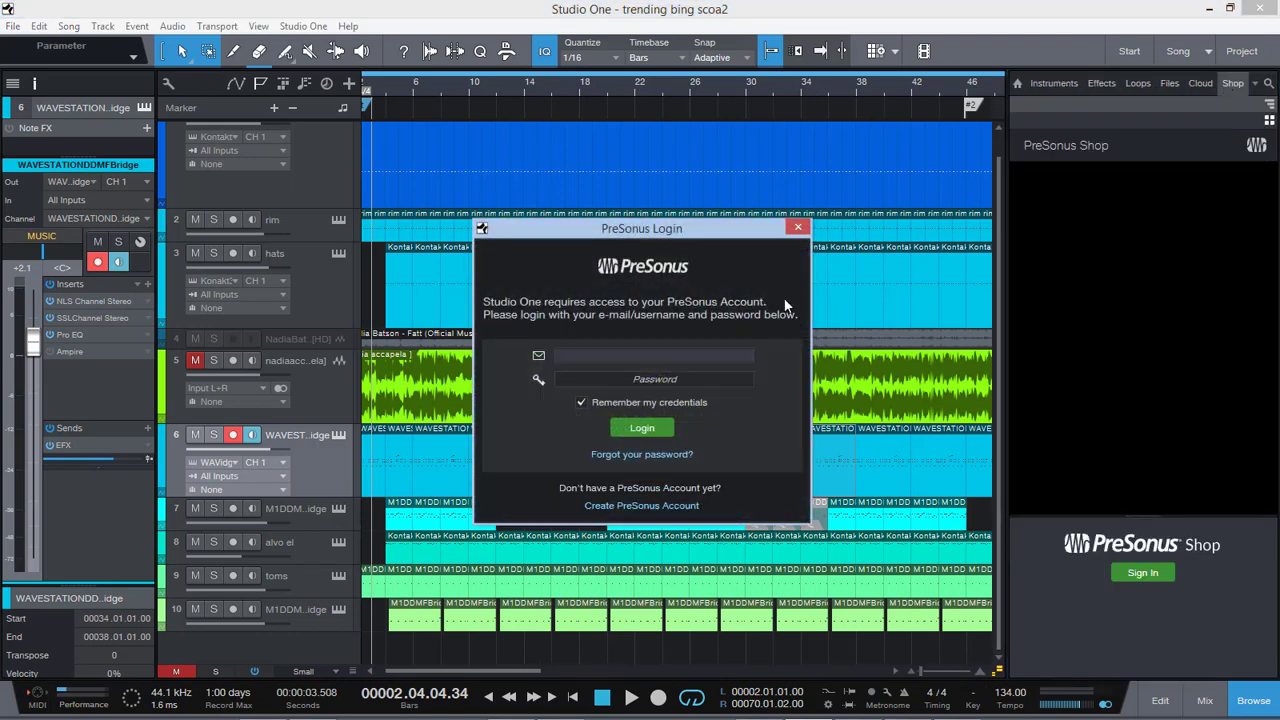
left_click(797, 229)
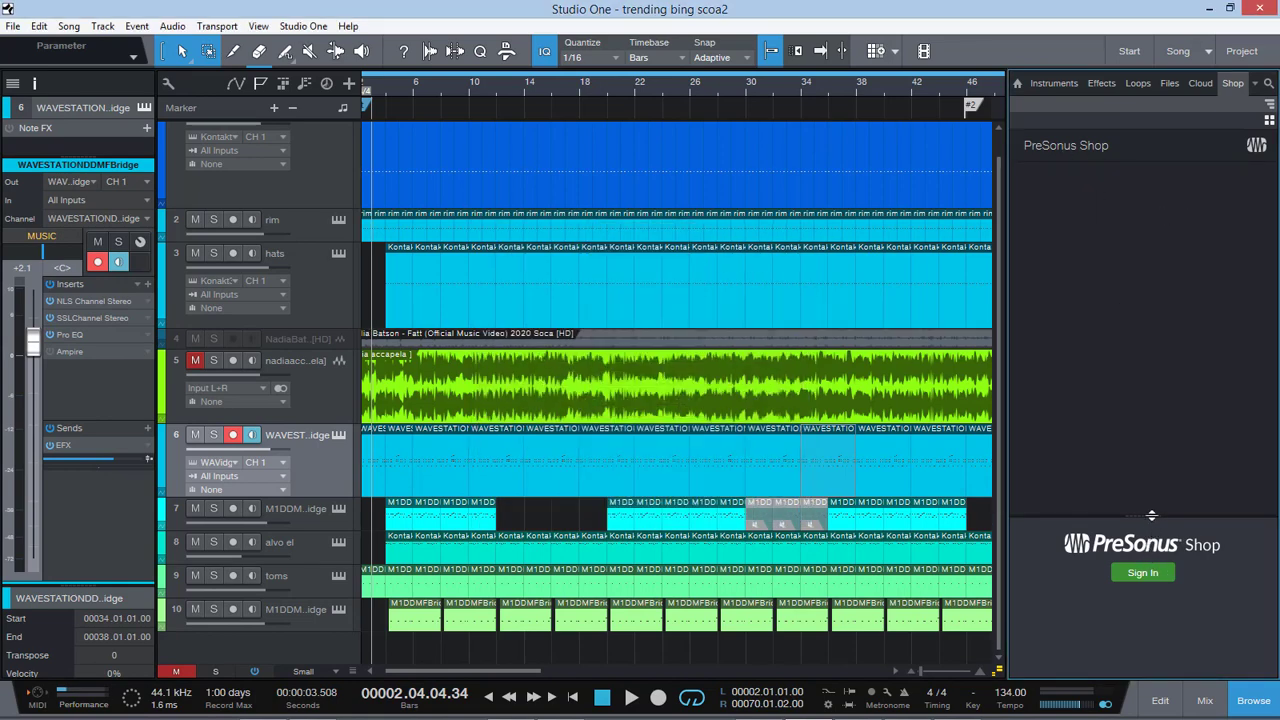
left_click_drag(1151, 517, 1151, 440)
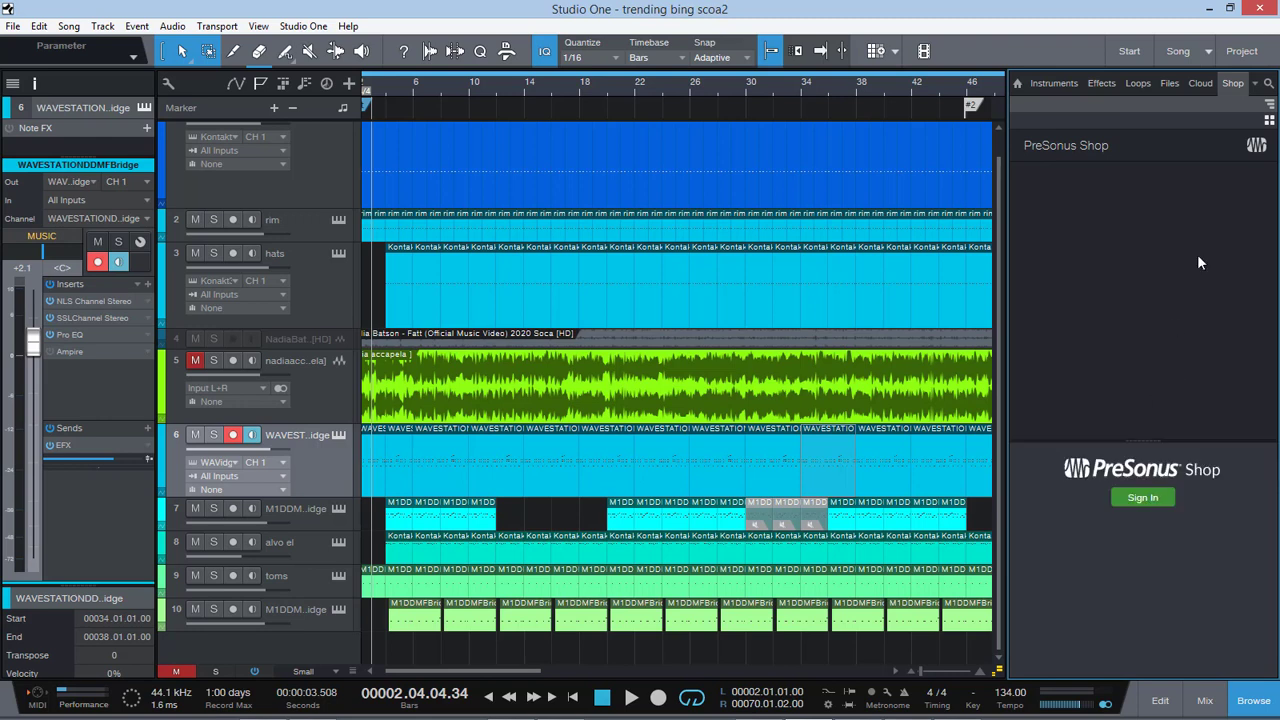
left_click(1202, 85)
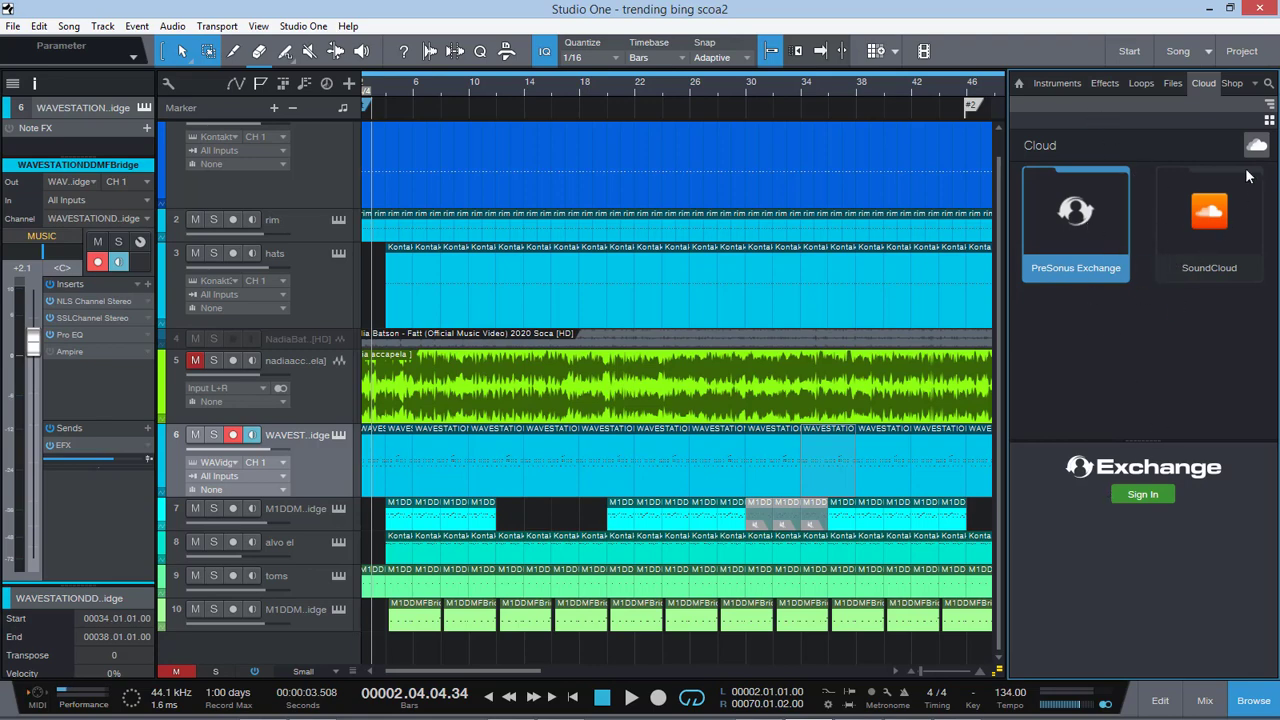
Step: Browse the effects library's PreSonus plug-ins and examine Ampire's preset categories
left_click(1068, 83)
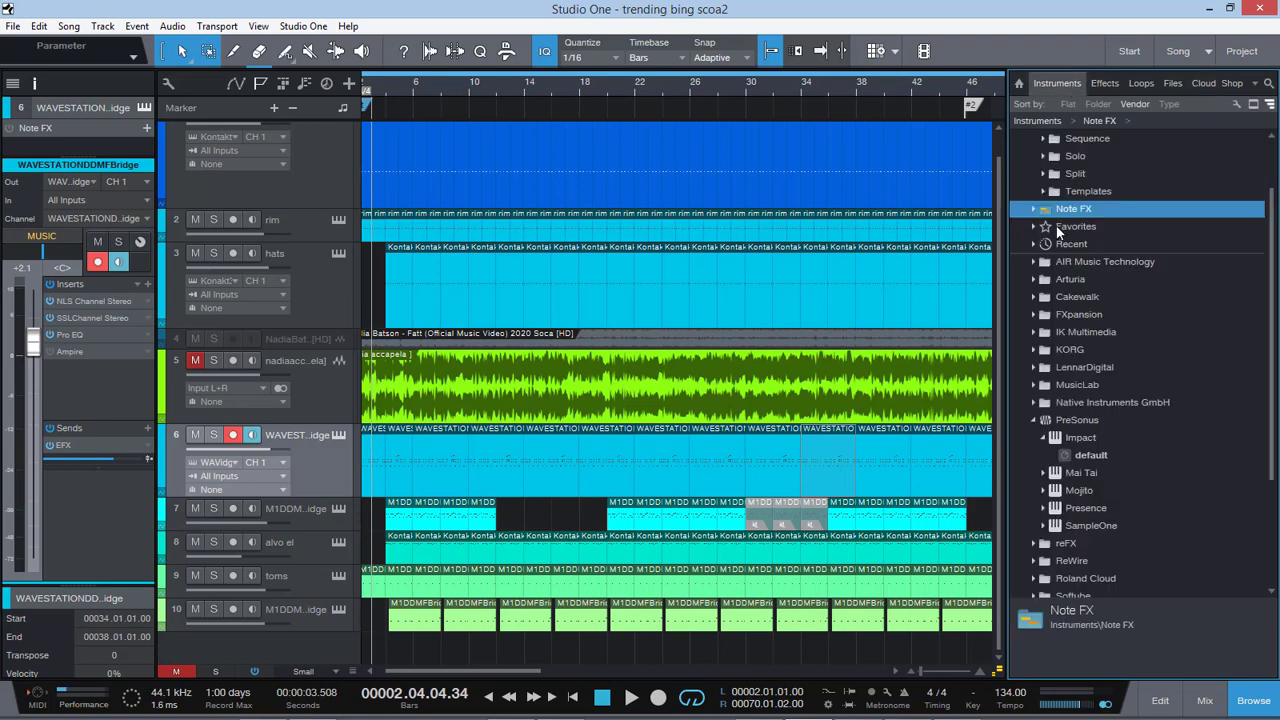
left_click(1096, 84)
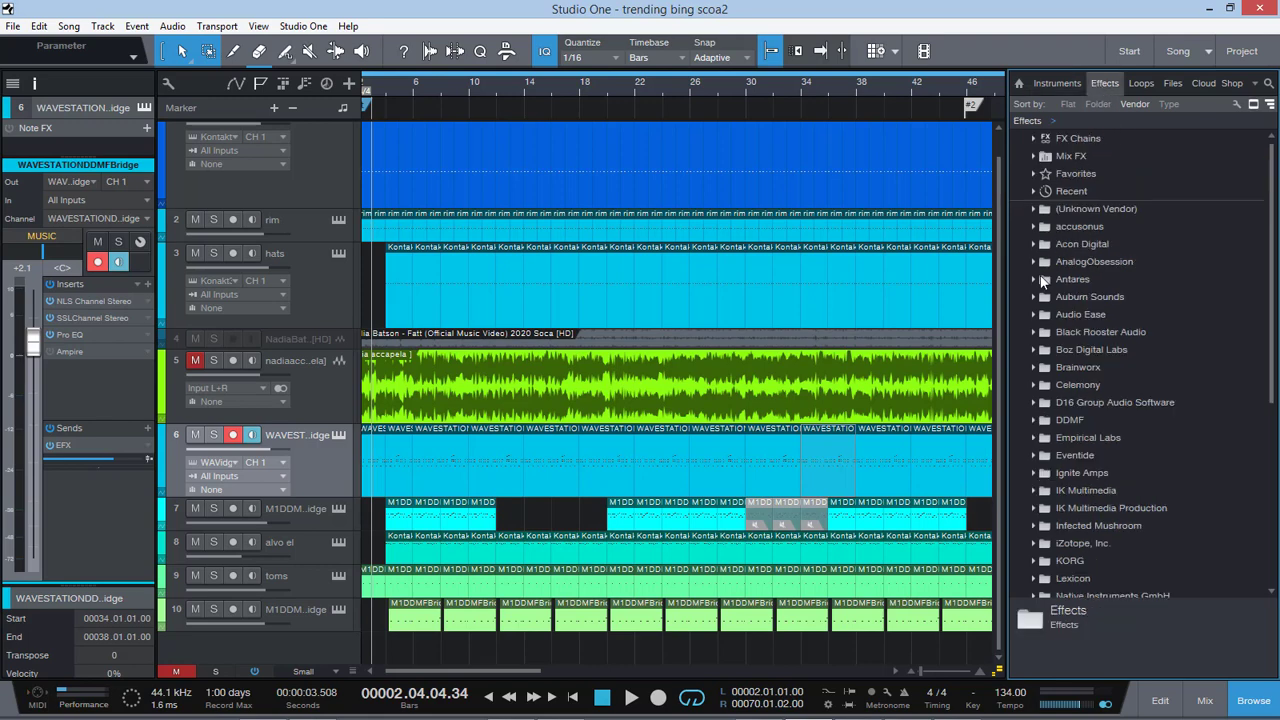
scroll(1043, 260, "down", 3)
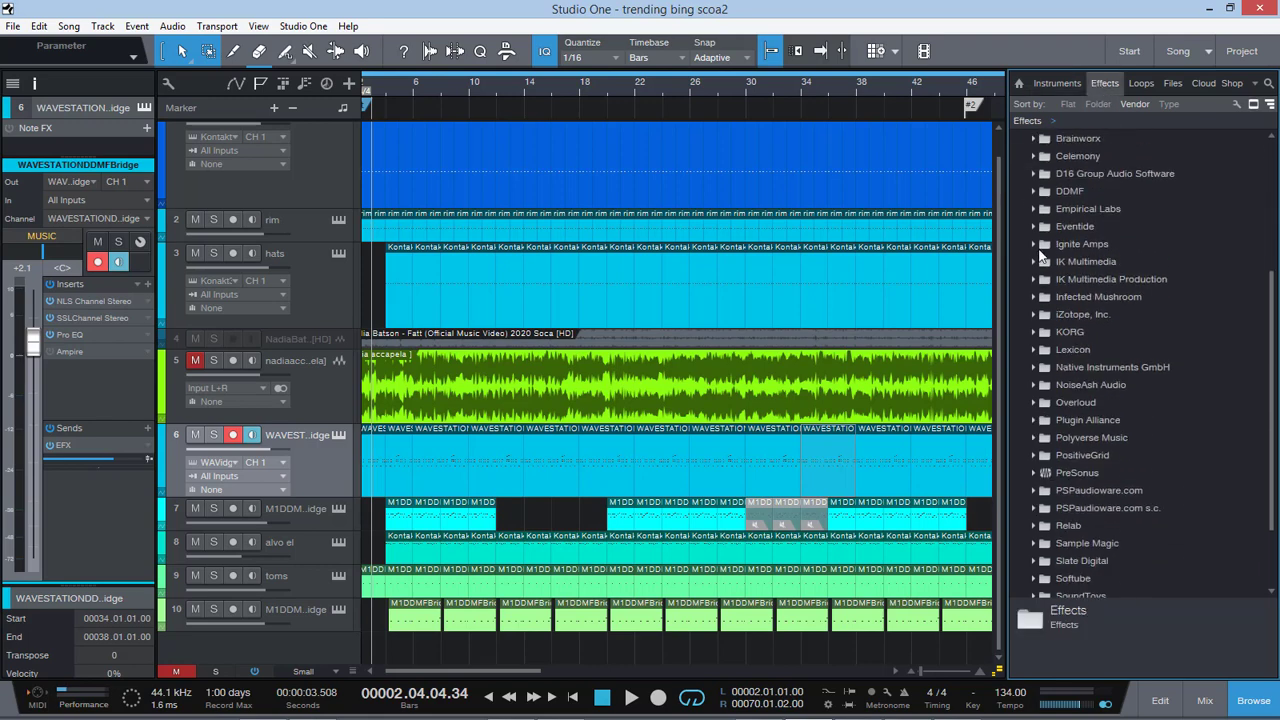
left_click(1033, 472)
scroll(1090, 440, "down", 2)
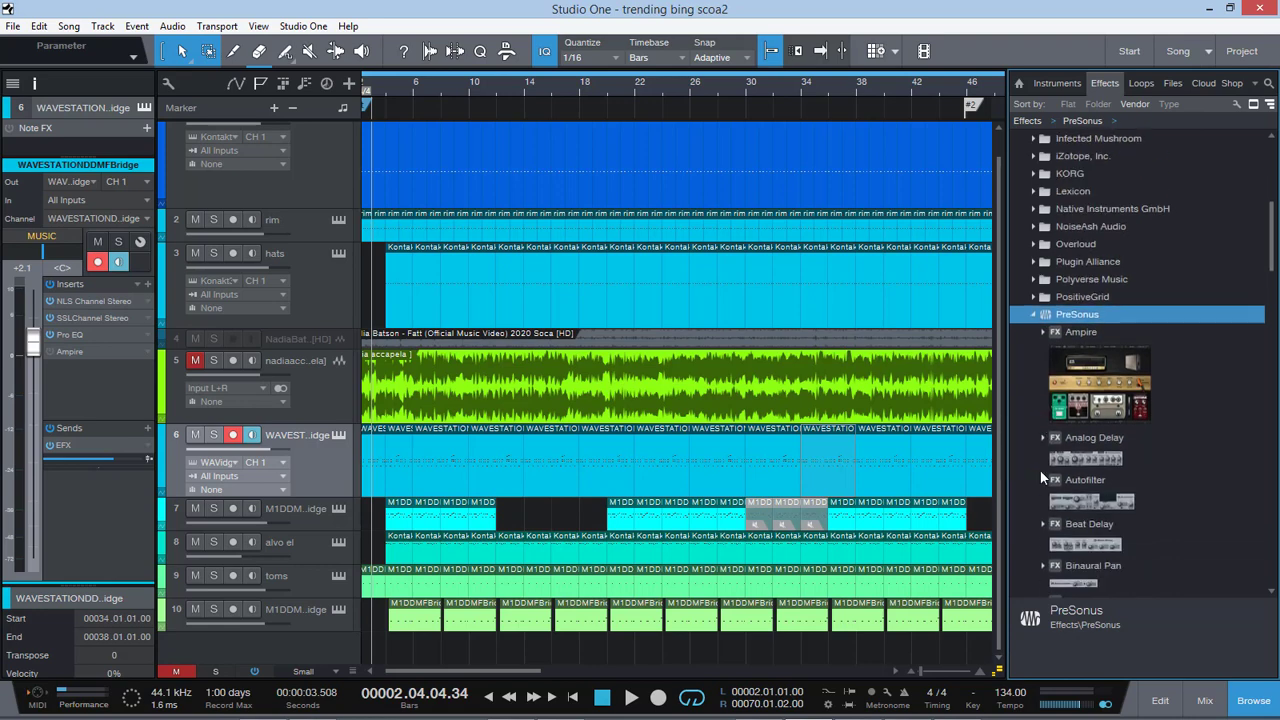
left_click(1117, 390)
scroll(1117, 390, "down", 10)
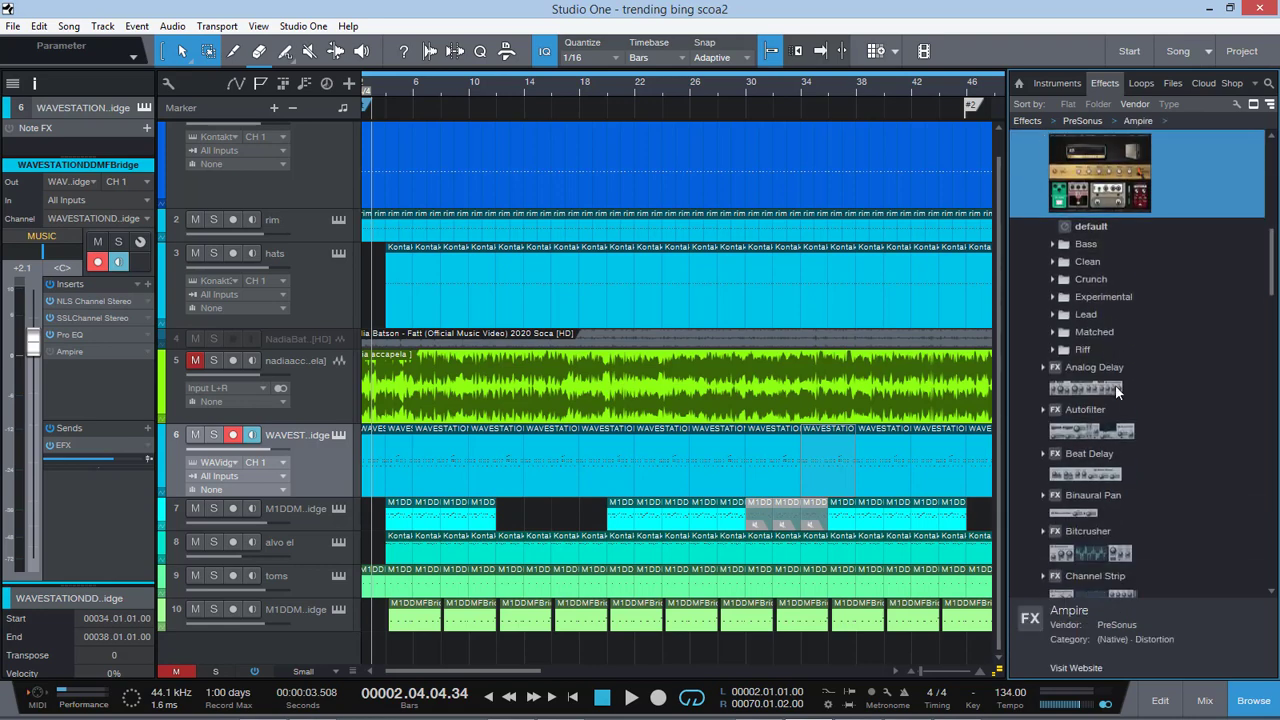
scroll(1116, 388, "down", 1)
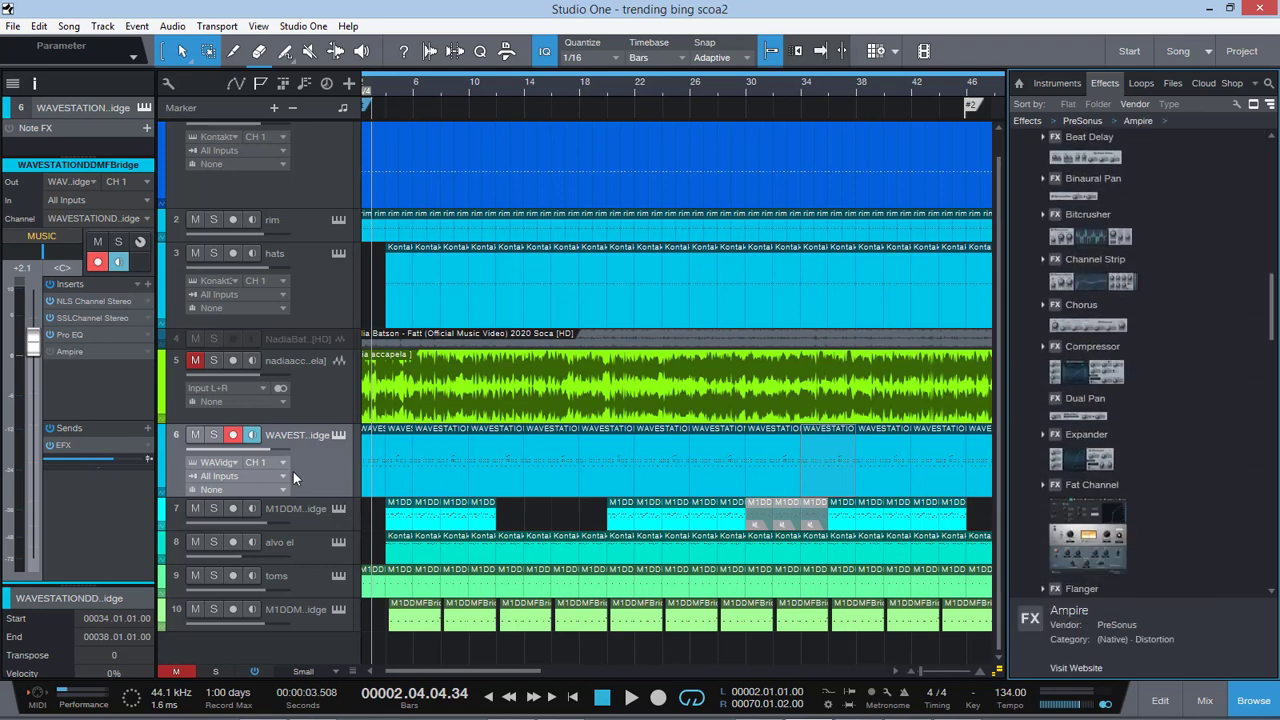
Step: Open the Ampire insert on track 6, solo the track and play it from bar 4 with Ampire bypassed
left_click(84, 354)
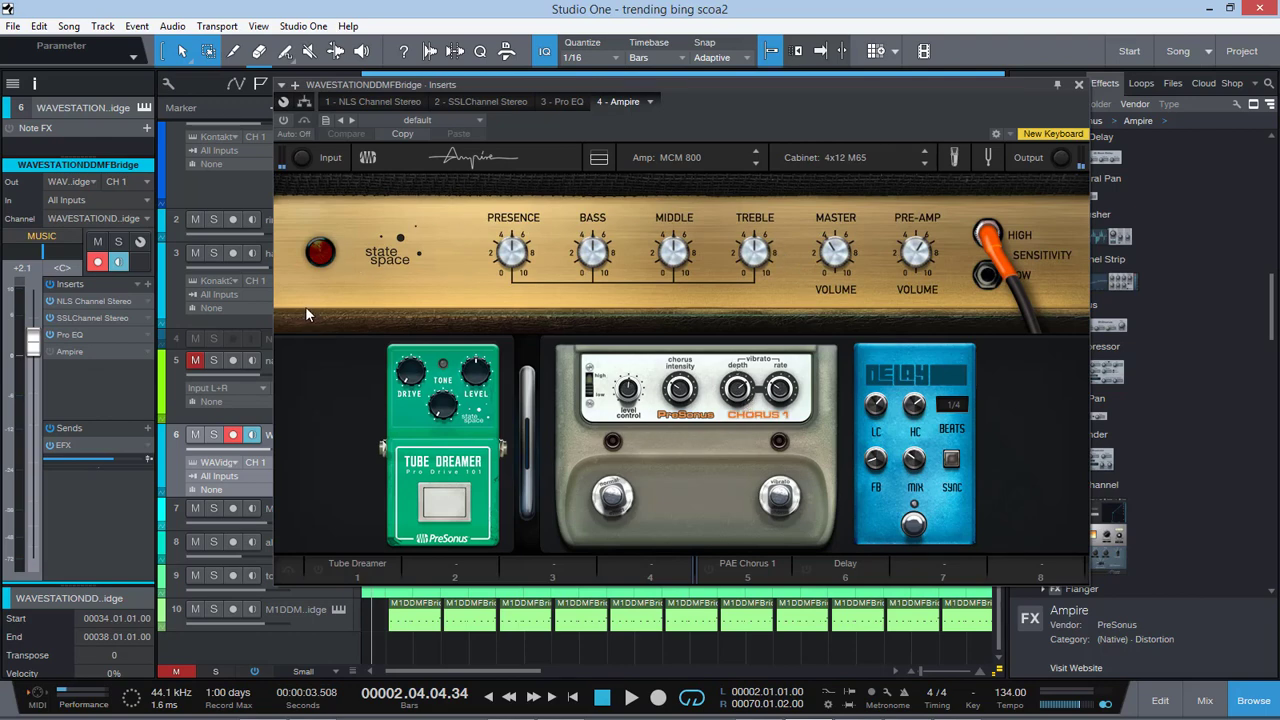
left_click_drag(457, 88, 591, 112)
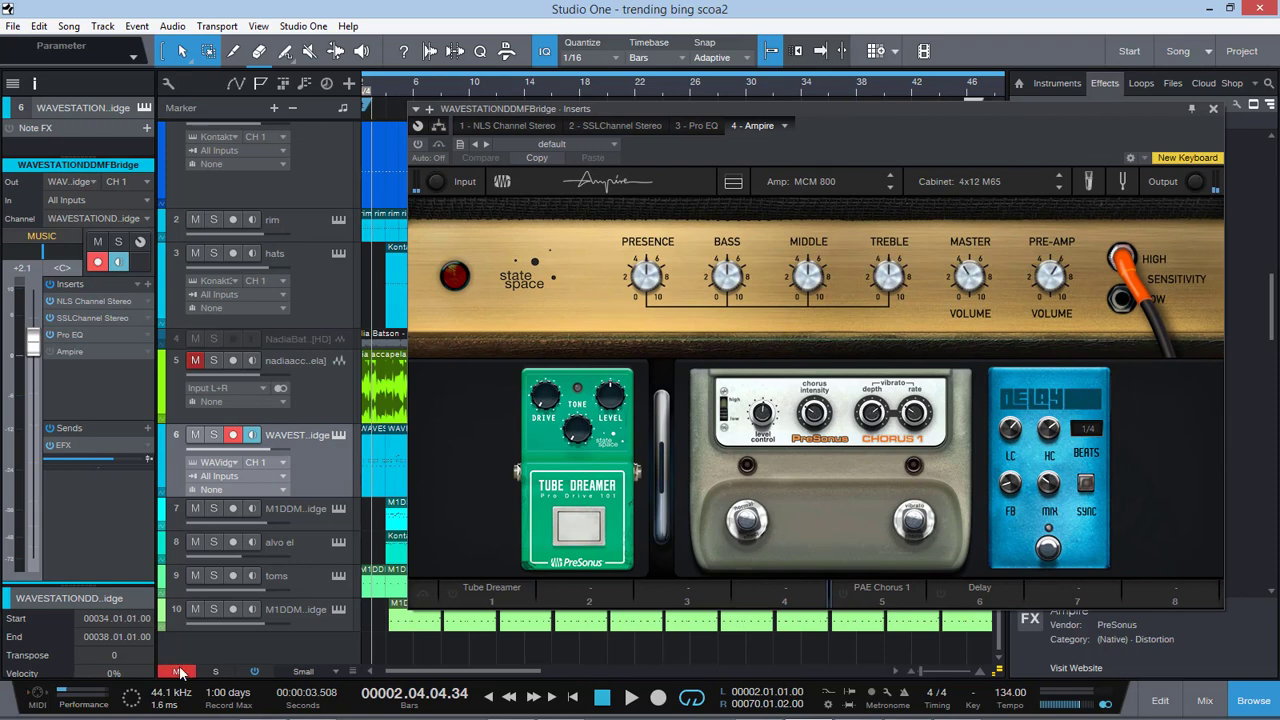
left_click(213, 436)
left_click(383, 88)
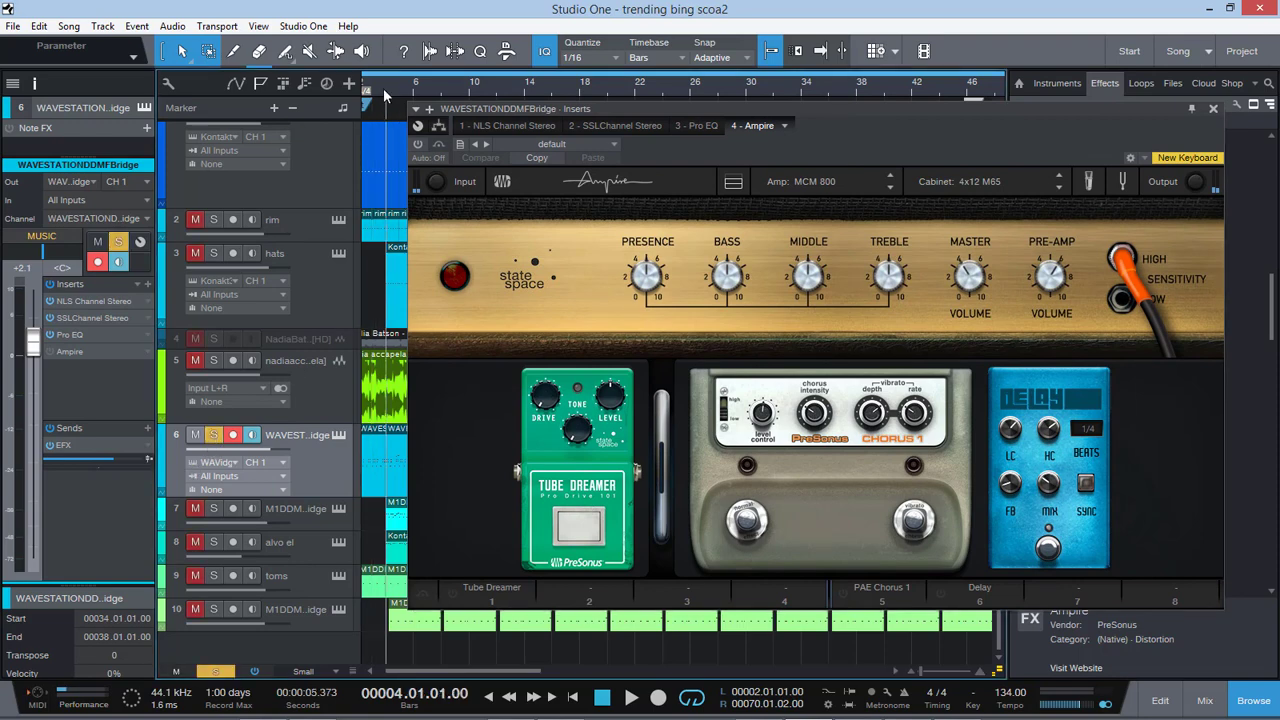
key("space")
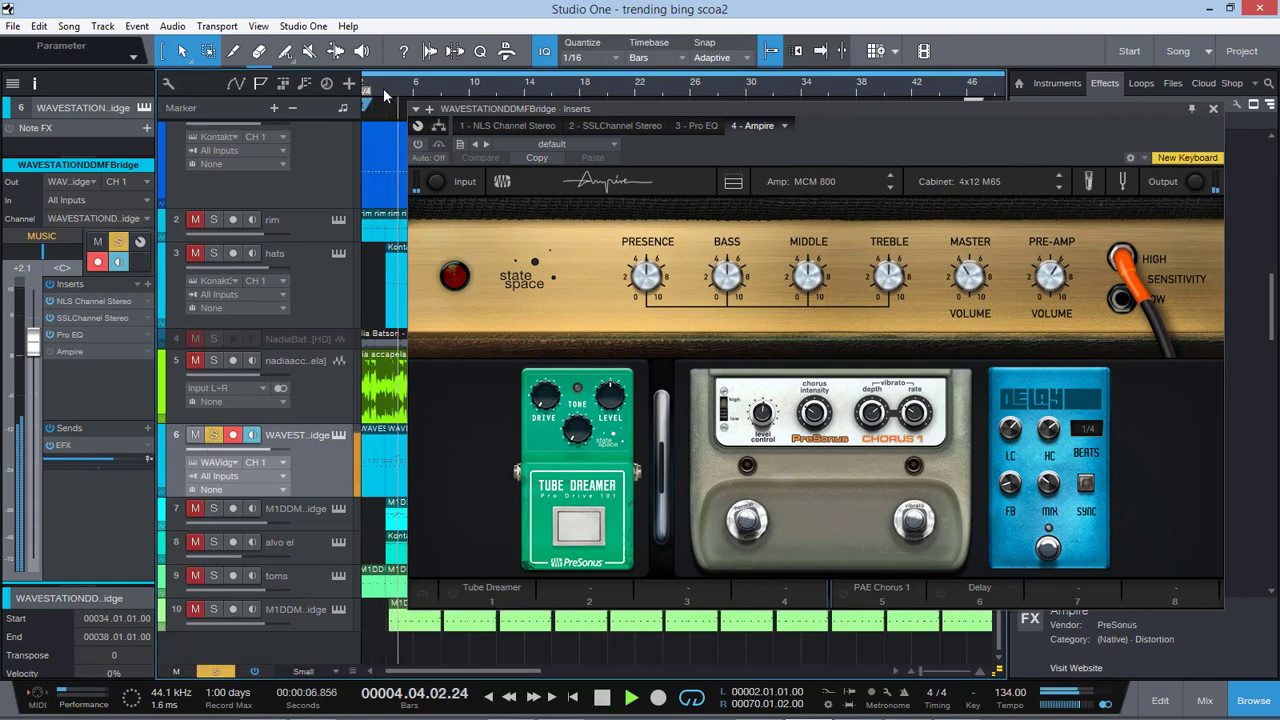
key("space")
Step: Enable Ampire, replay the track while raising the Delay pedal's mix, and clear the solo to hear it within the song
left_click(418, 145)
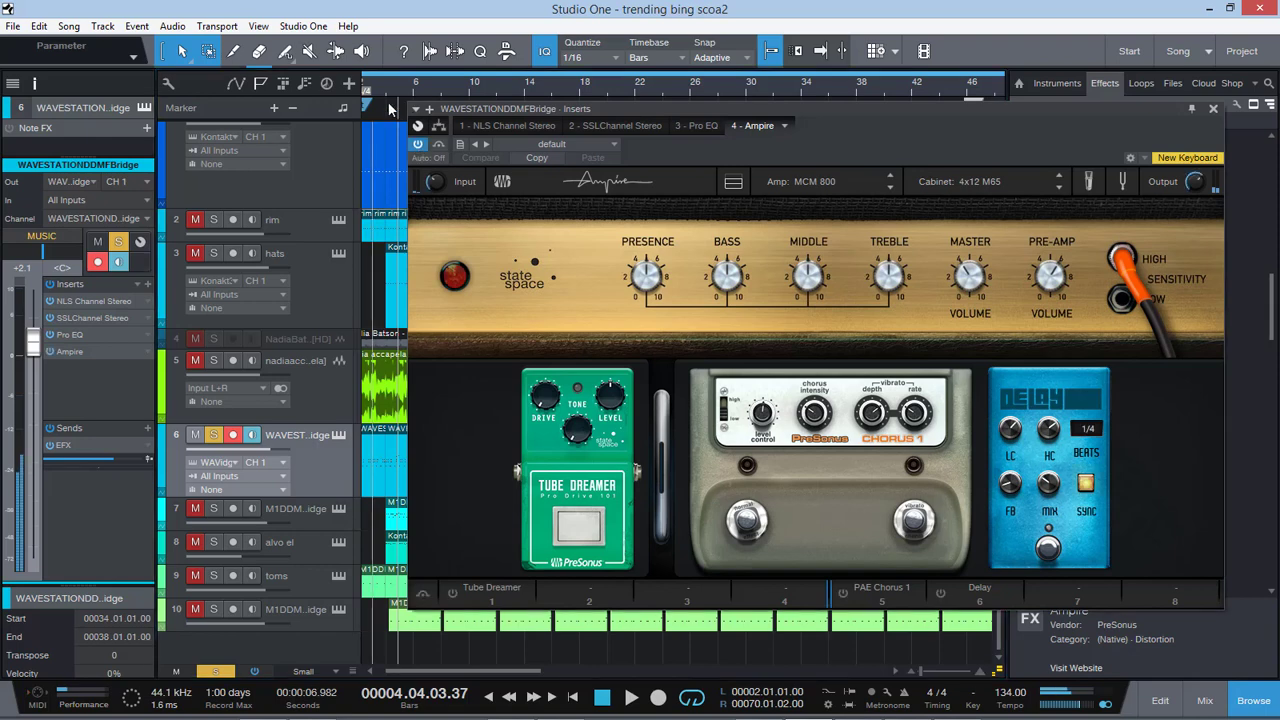
left_click(378, 85)
key("space")
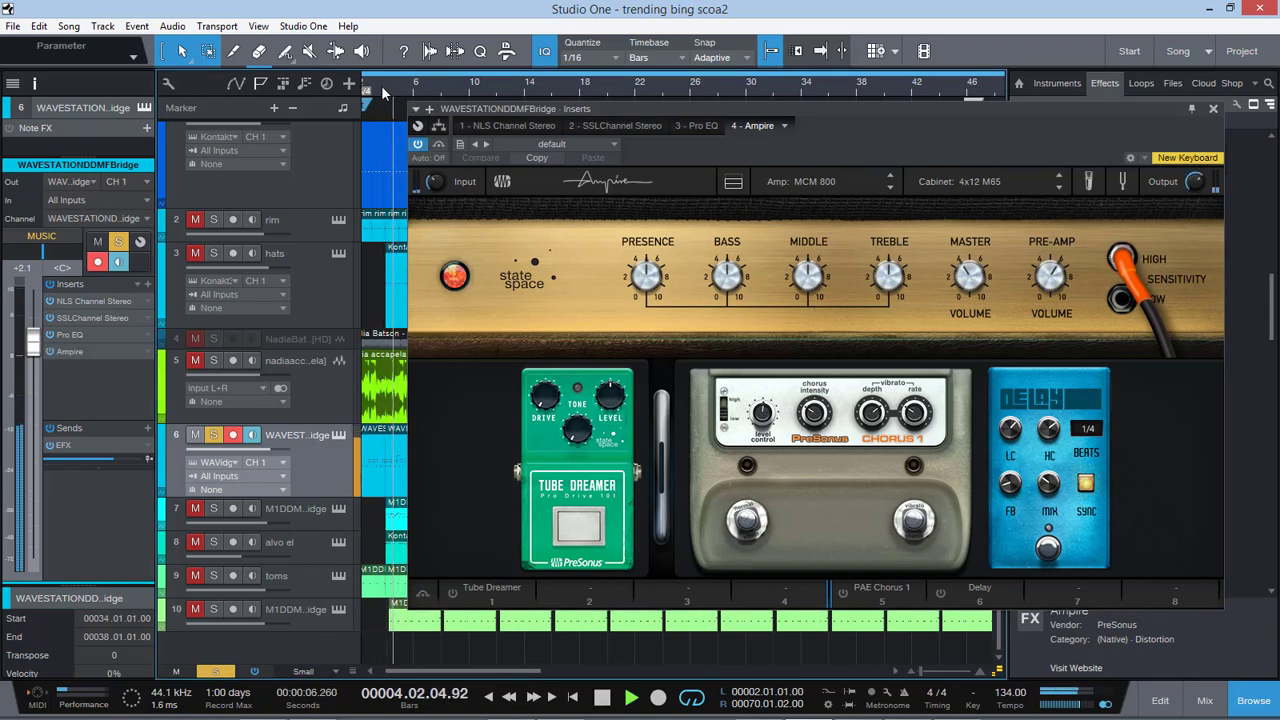
left_click_drag(1049, 484, 1058, 411)
left_click(215, 671)
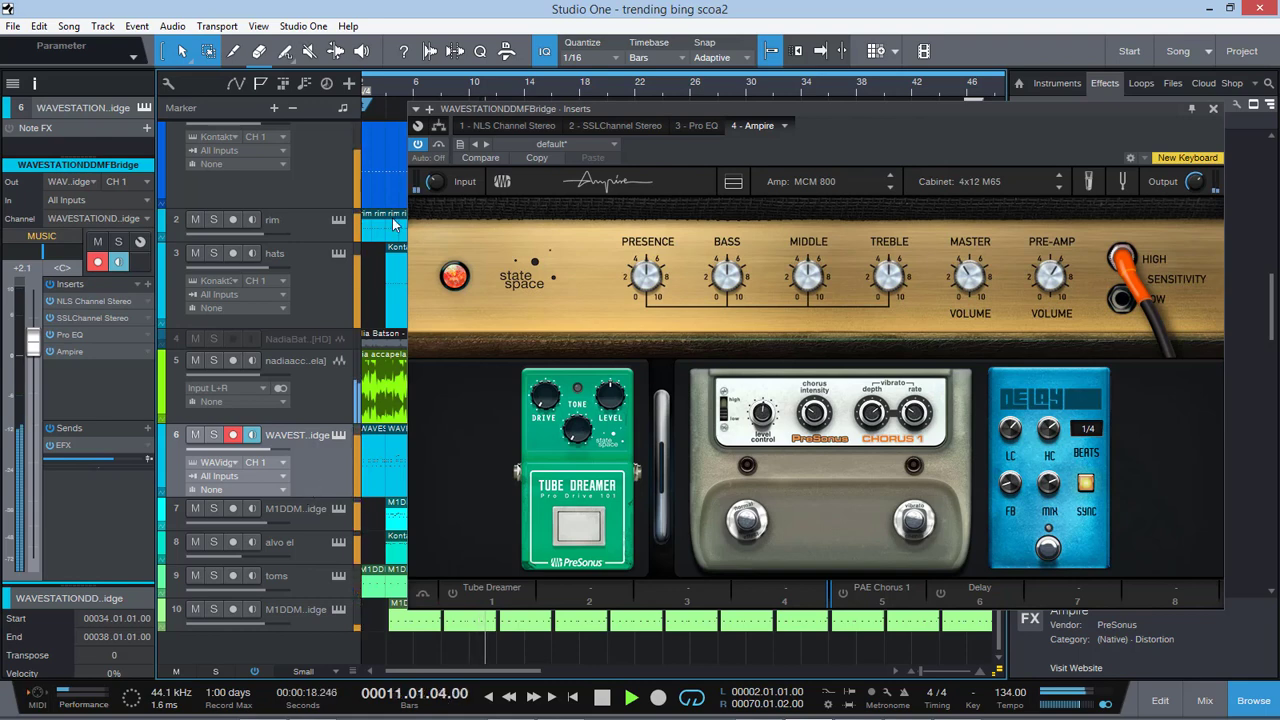
key("space")
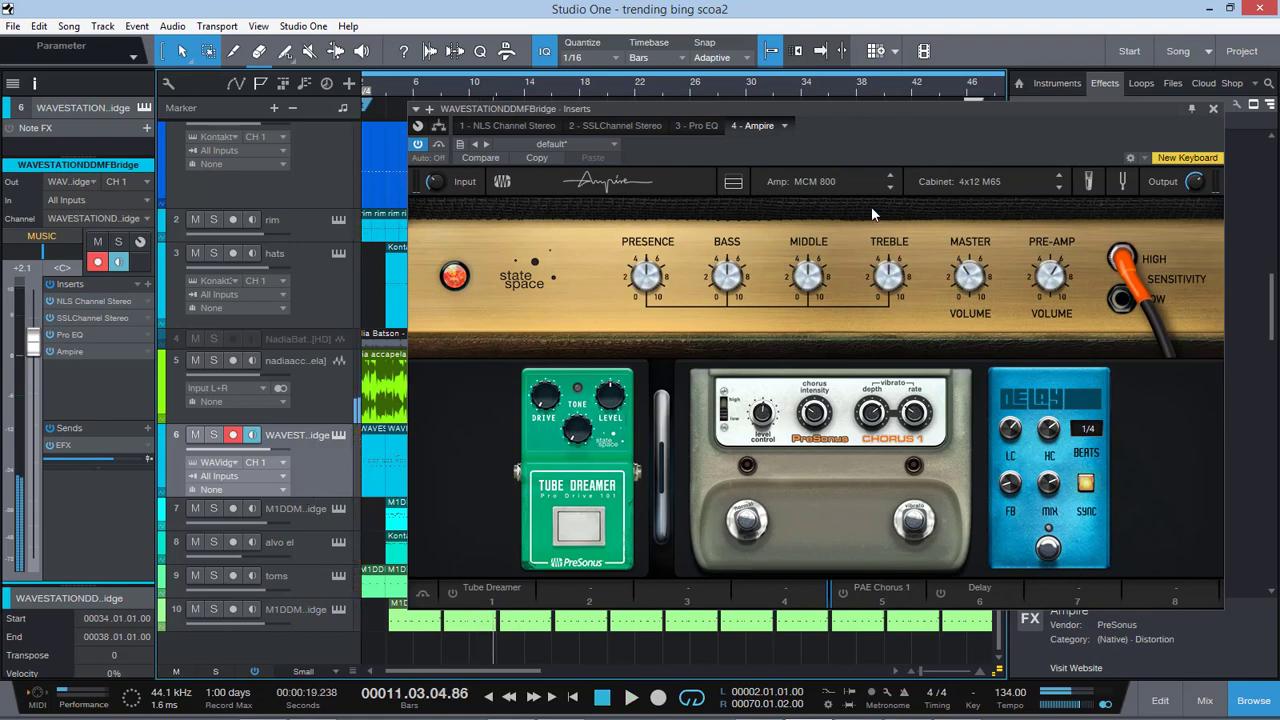
Step: Switch Ampire's amp model to Blackface Twin and open the pedal choices for slot 7
left_click(890, 185)
left_click(890, 186)
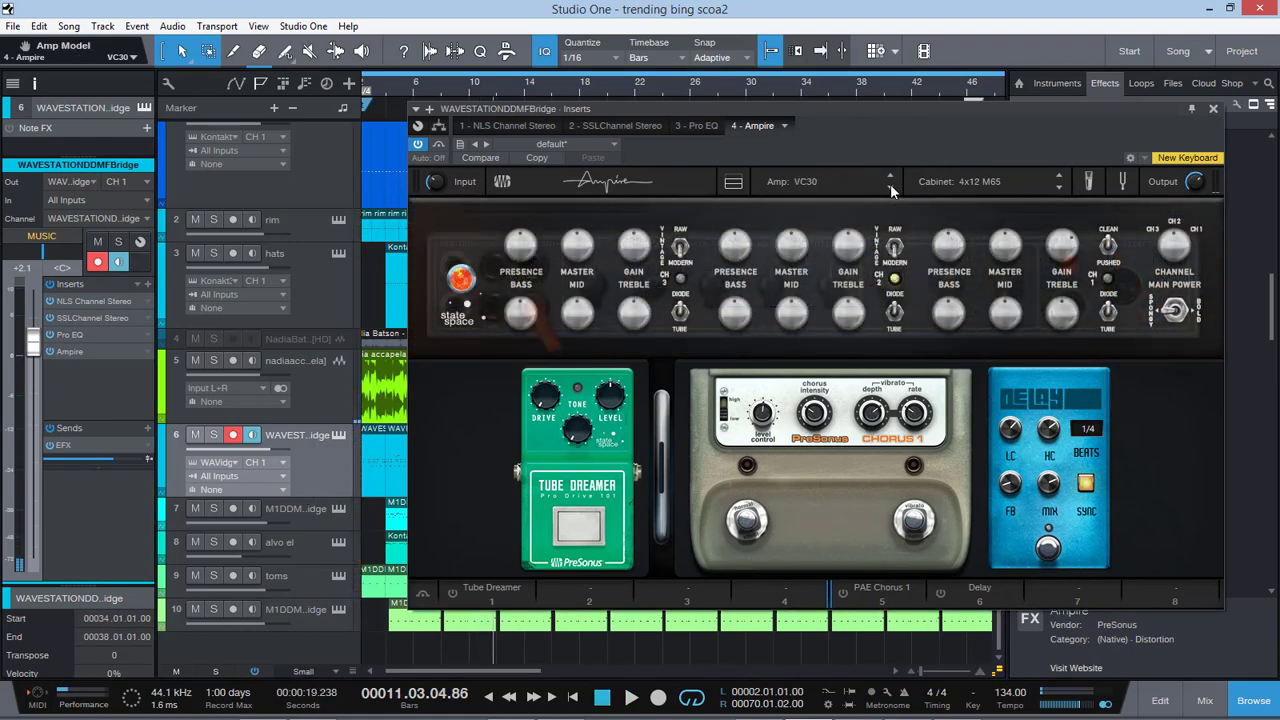
left_click(890, 186)
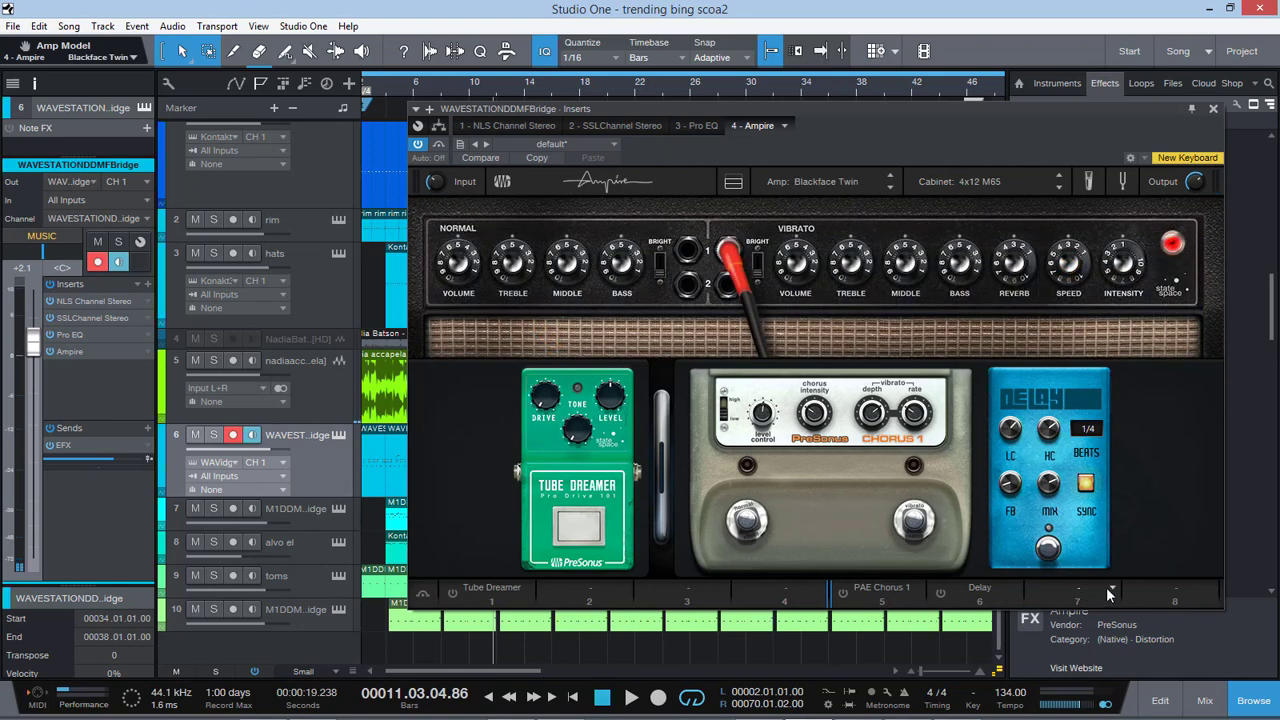
left_click(1111, 589)
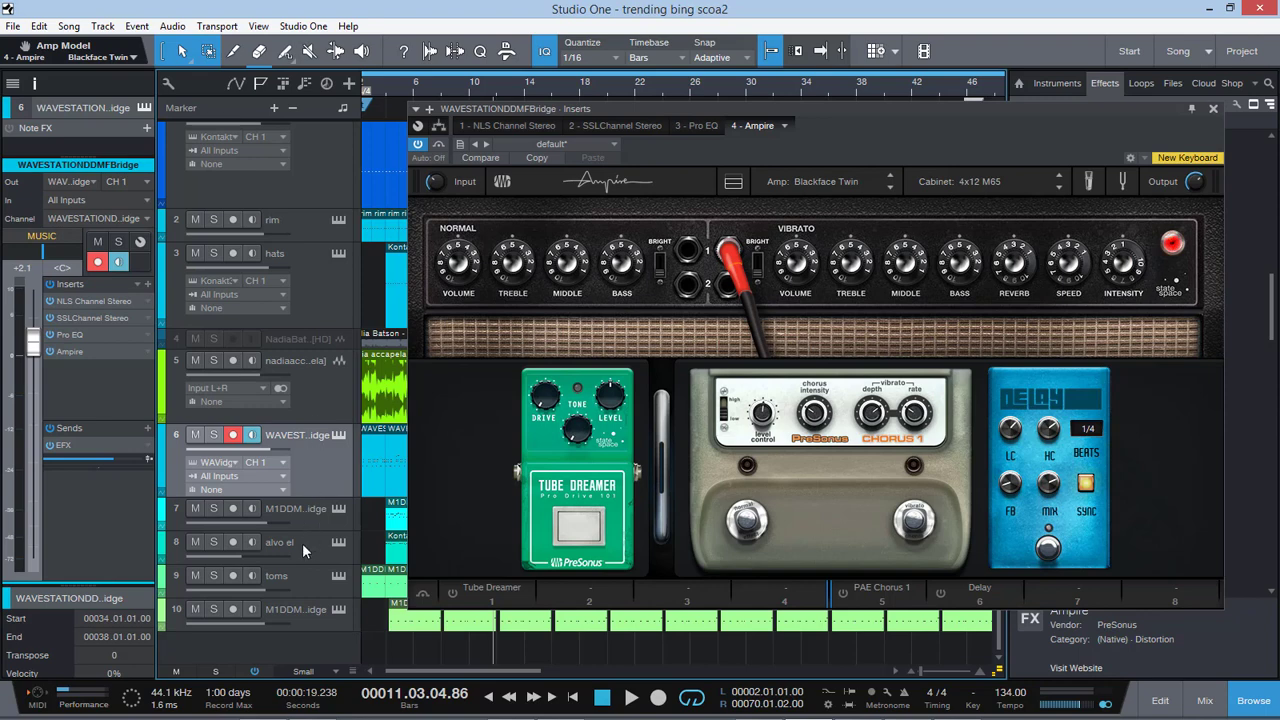
Step: Insert PreSonus Pedalboard after Ampire on track 6, view the pedal choices for slot 2, and deactivate the Pedalboard
left_click(145, 286)
scroll(177, 452, "down", 8)
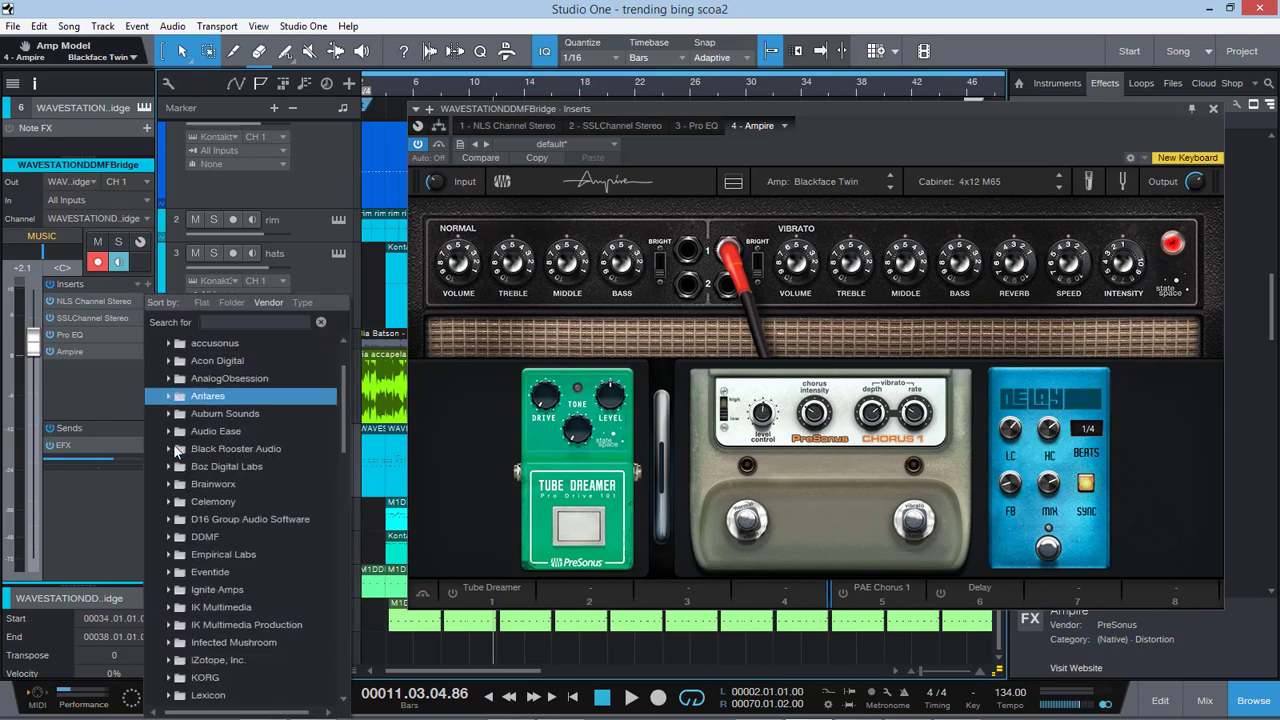
scroll(175, 450, "down", 3)
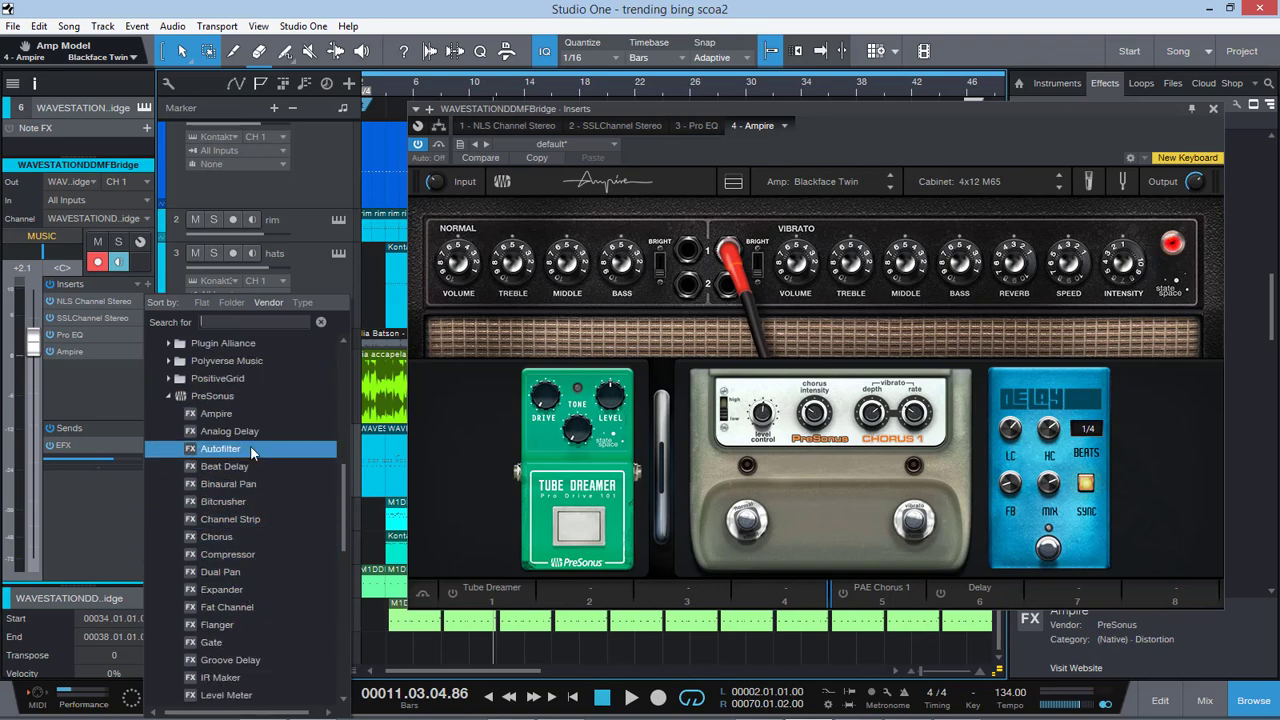
scroll(248, 561, "down", 2)
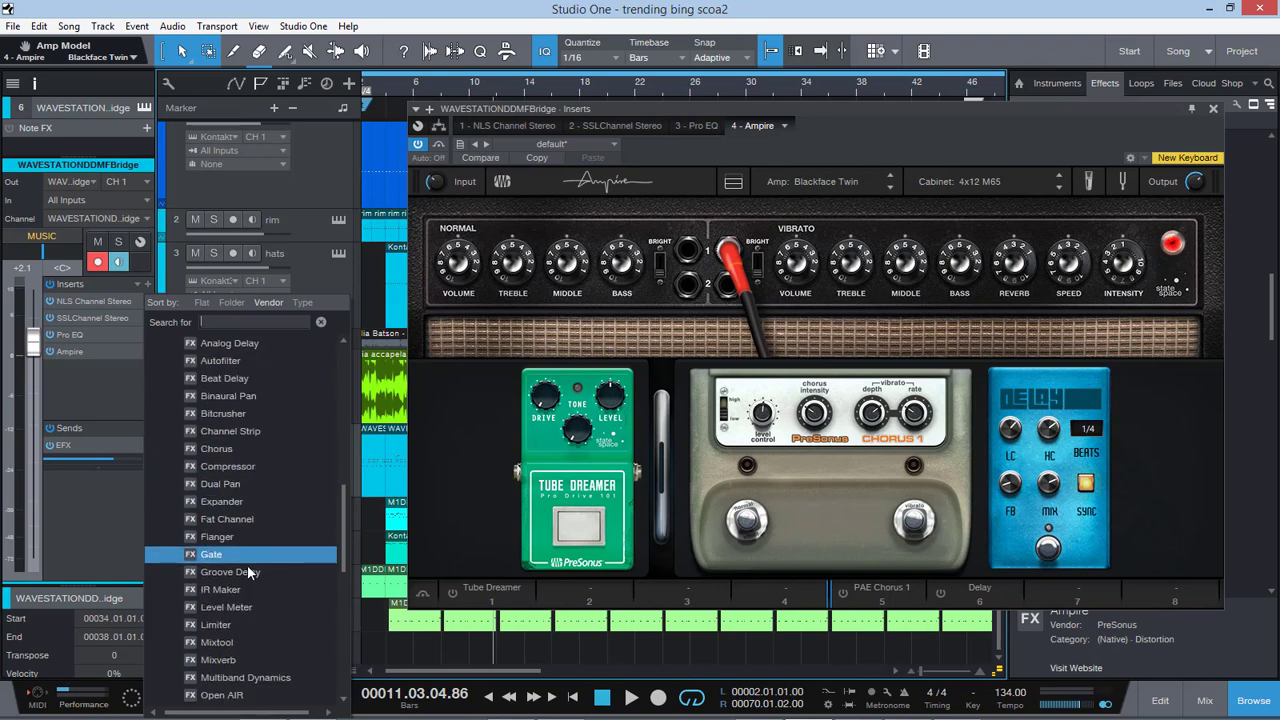
scroll(240, 605, "down", 2)
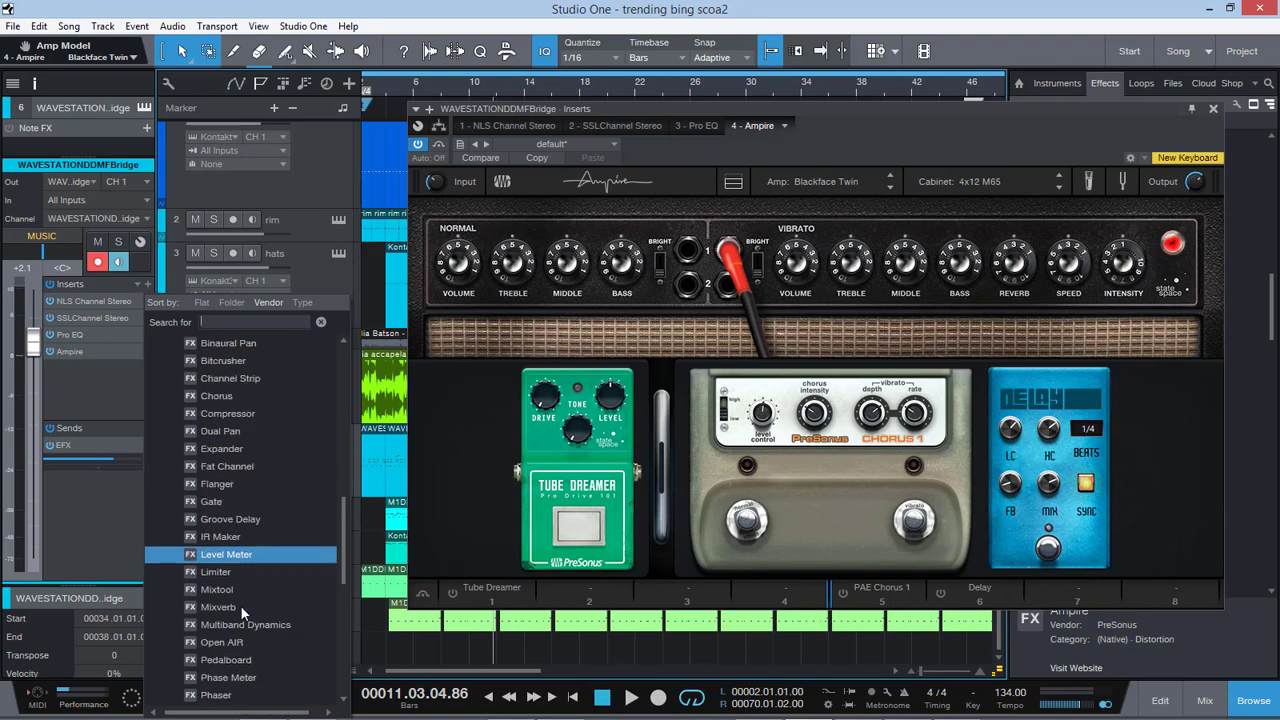
left_click(249, 643)
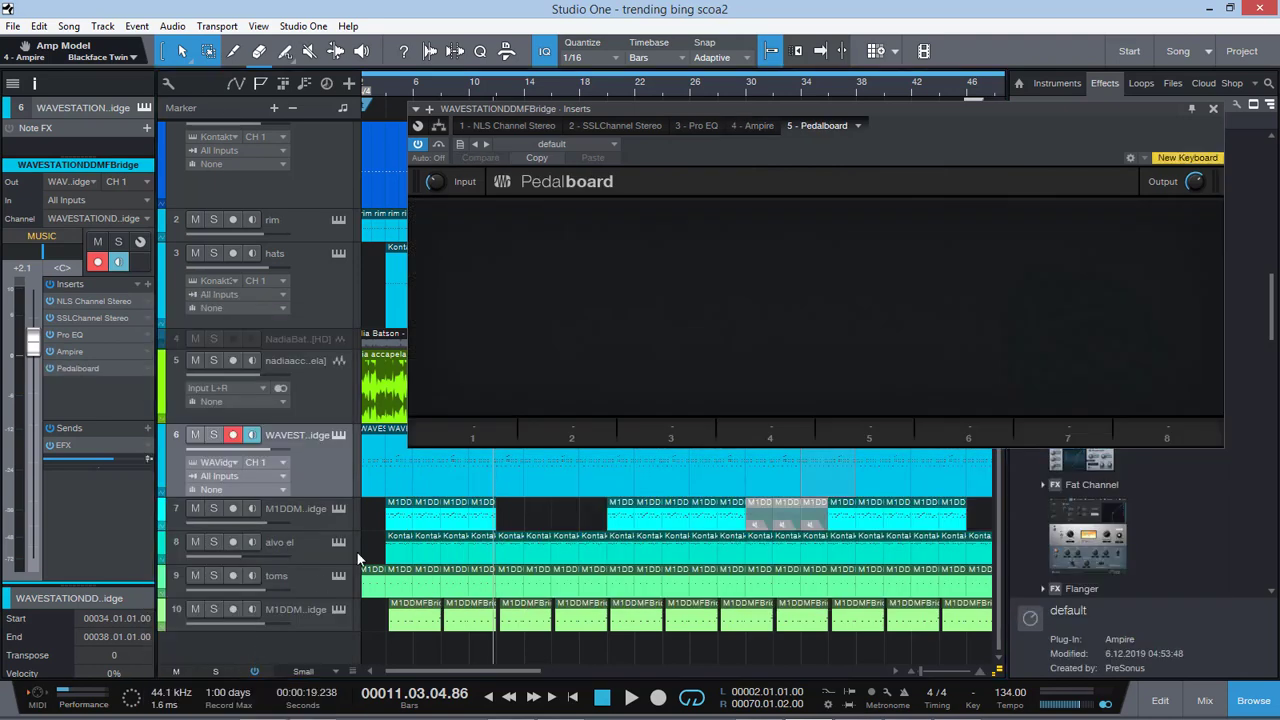
left_click(603, 428)
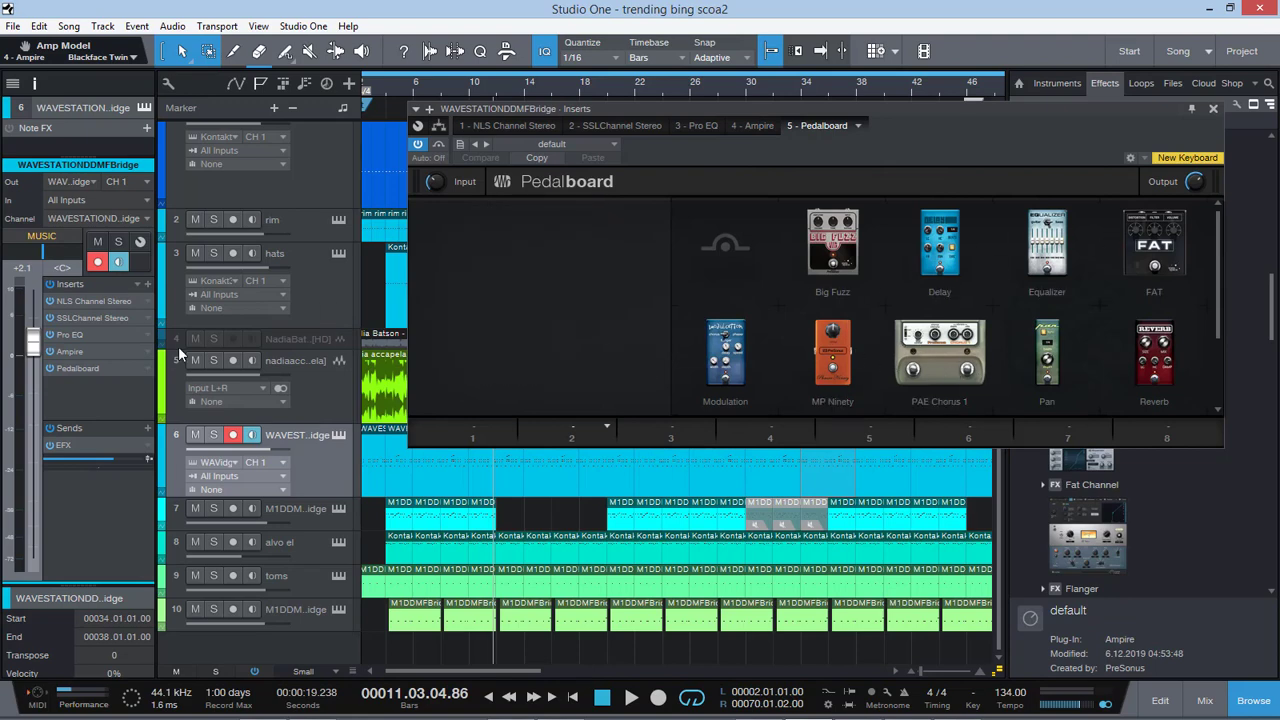
left_click(51, 368)
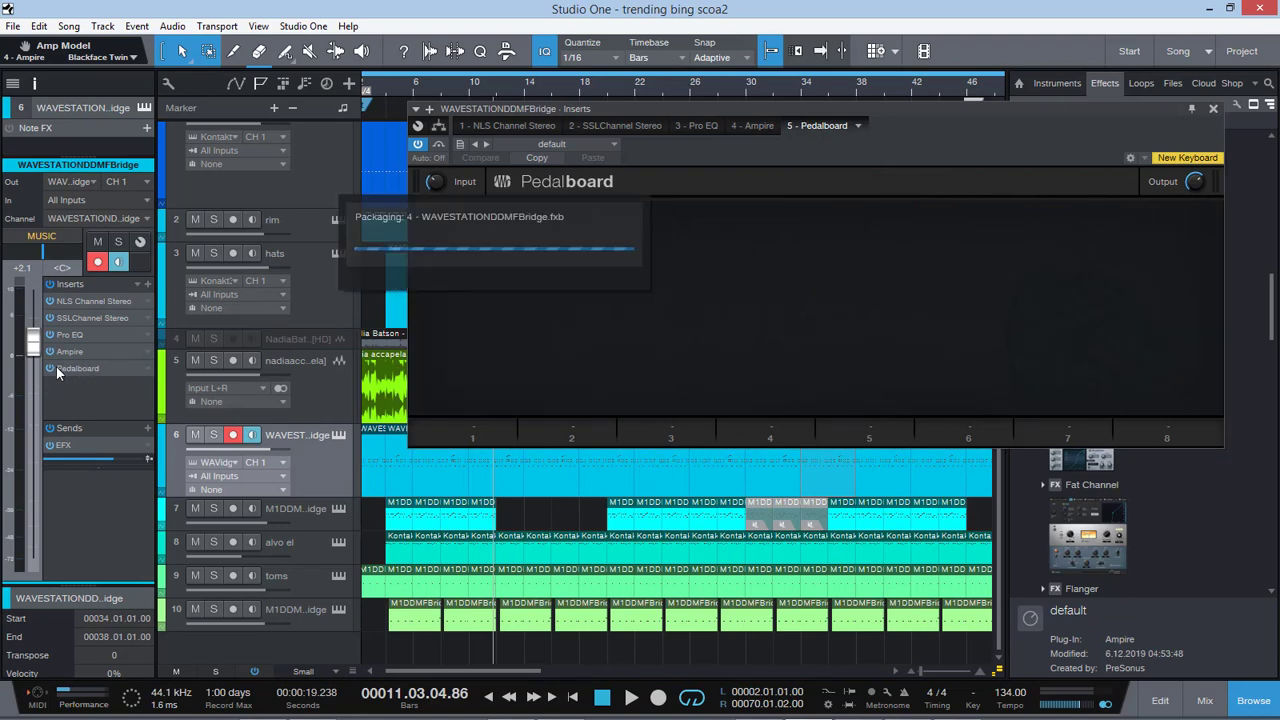
Step: In Ampire, move the Blackface Twin's cable to the Vibrato channel's input 2 and back to input 1
left_click(71, 352)
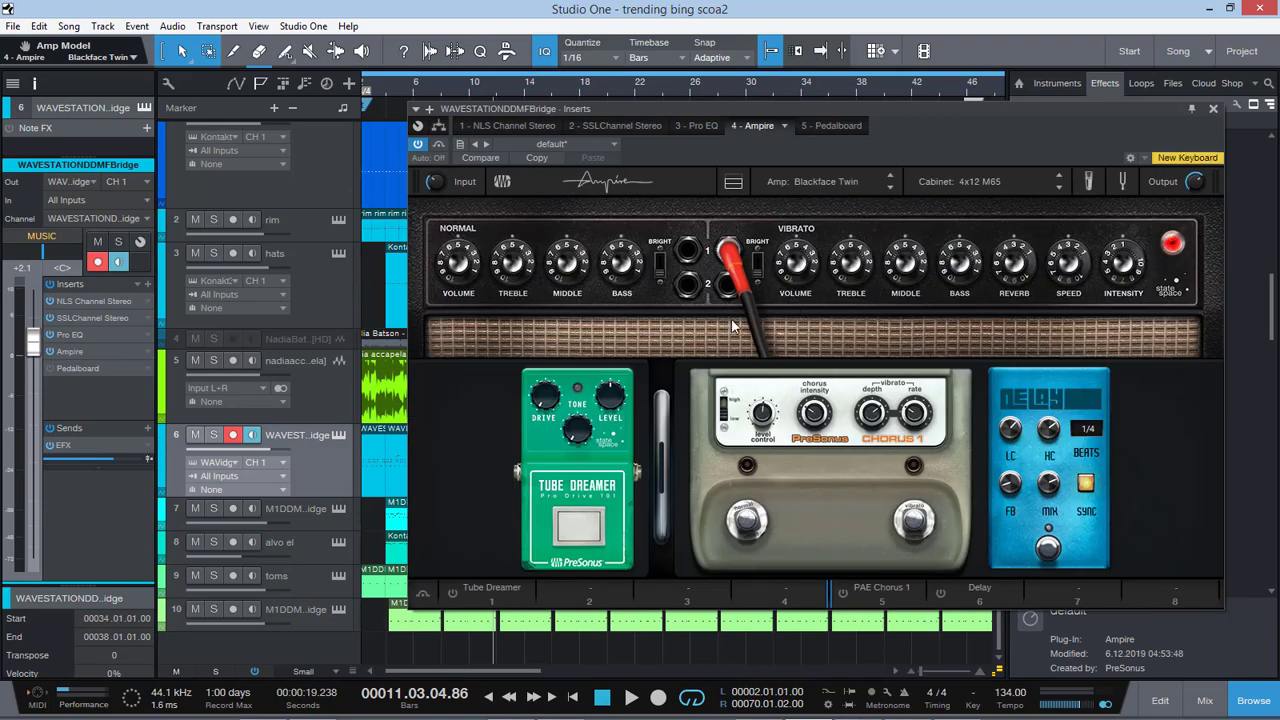
left_click_drag(743, 272, 726, 370)
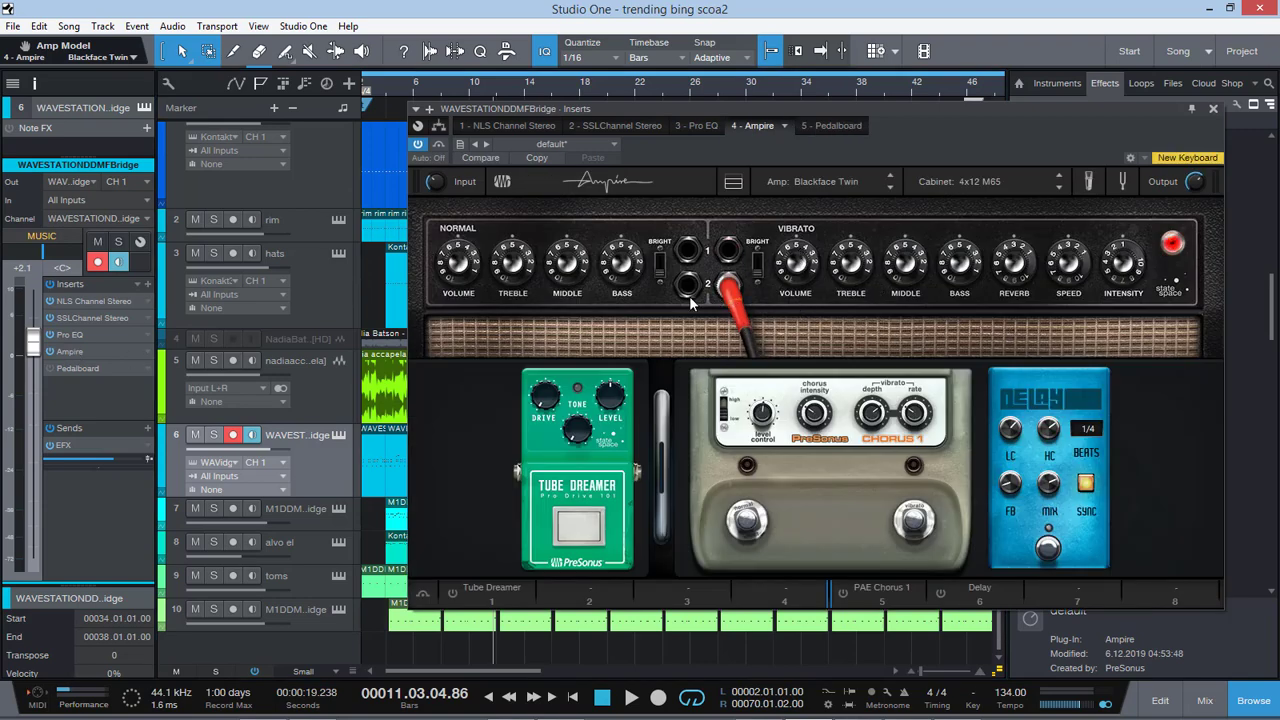
left_click(733, 254)
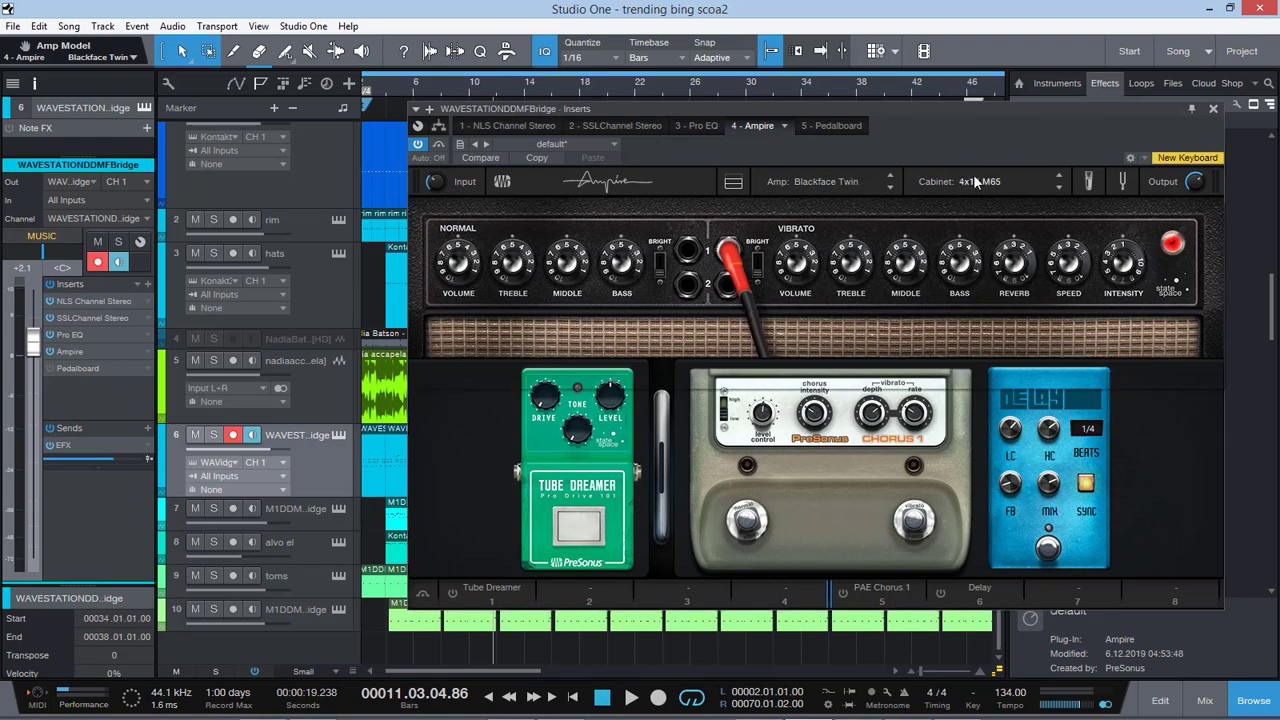
Step: Browse Ampire's cabinet choices, viewing the 2x12 VC 30, and open its microphone controls
left_click(976, 181)
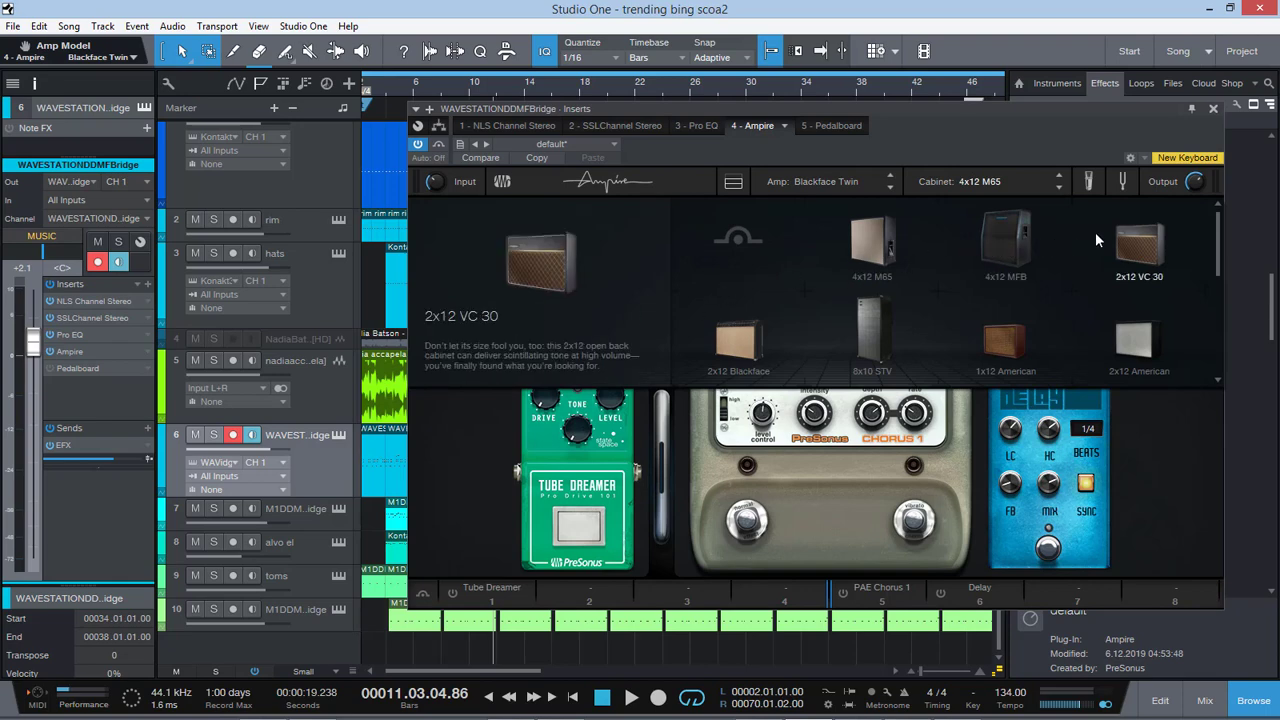
left_click(1090, 188)
left_click(1089, 186)
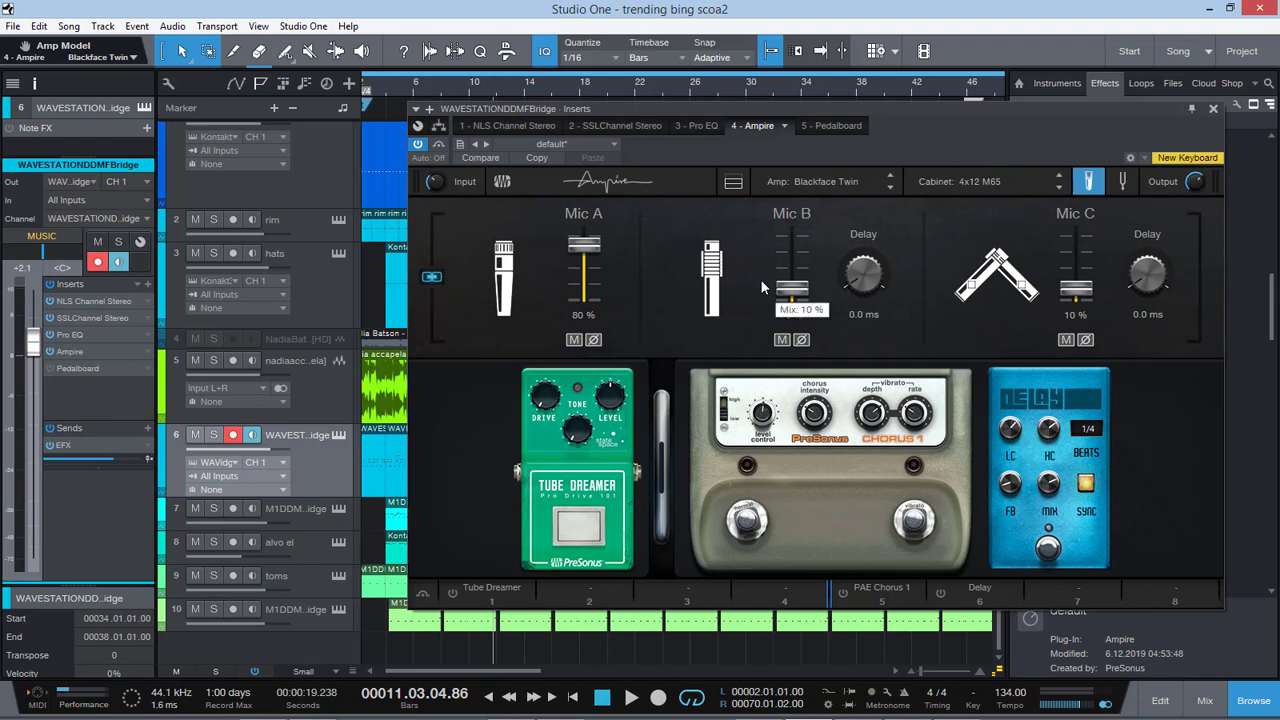
Step: Solo and play track 6 while setting Ampire's Mic B mix to 0 % and raising the Mic B delay
left_click(214, 436)
key("space")
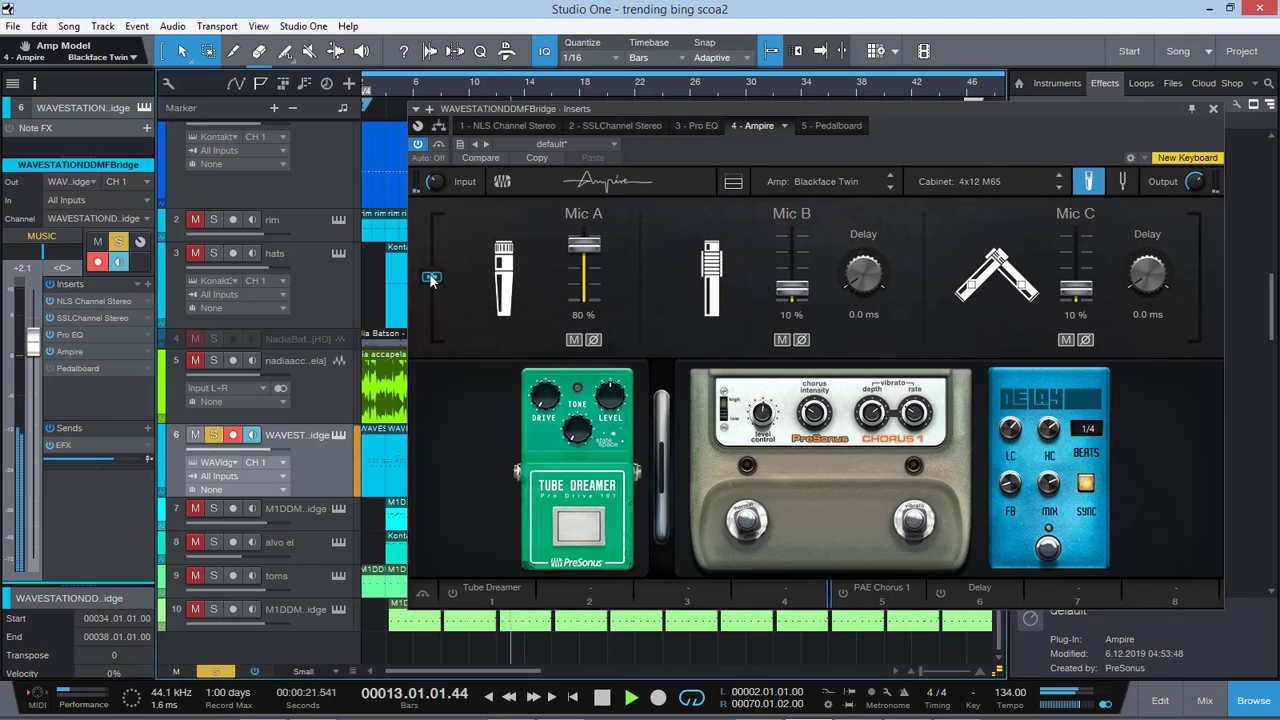
mouse_move(791, 290)
left_mouse_down()
mouse_move(798, 185)
mouse_move(801, 312)
left_mouse_up()
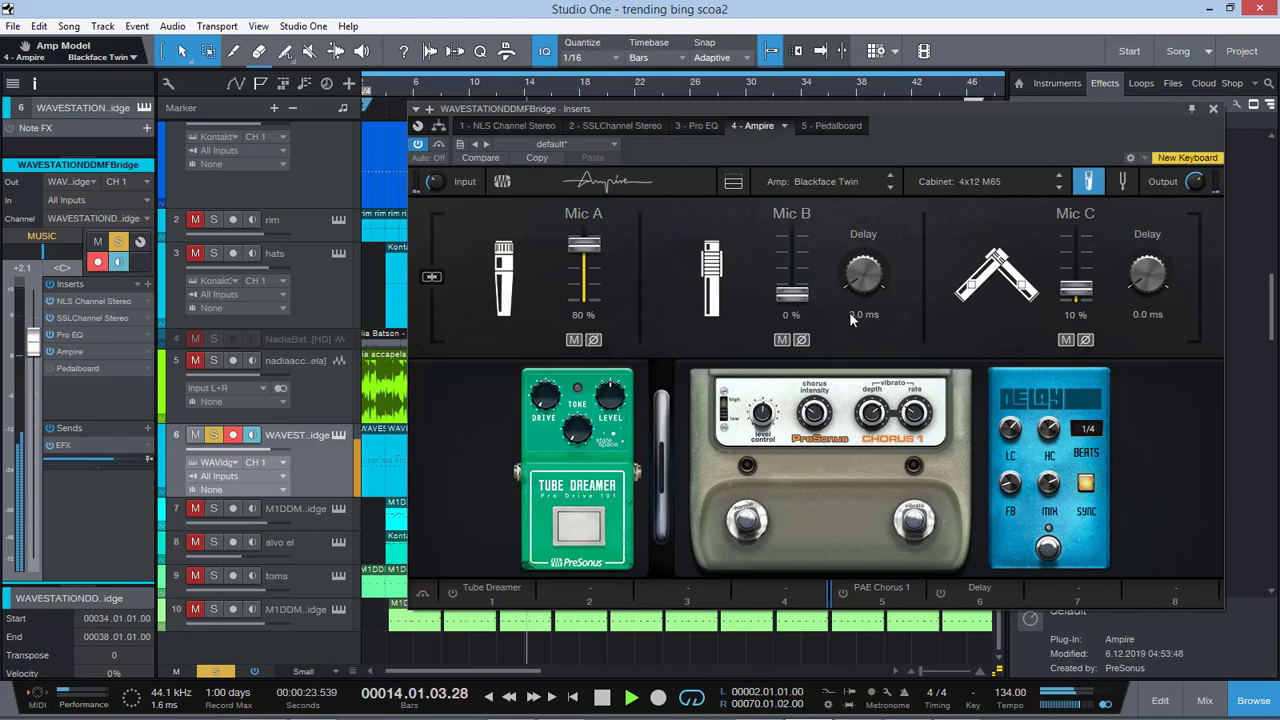
left_click_drag(864, 276, 877, 117)
Step: Check the playing signal in Ampire's tuner and stop playback
left_click(1122, 181)
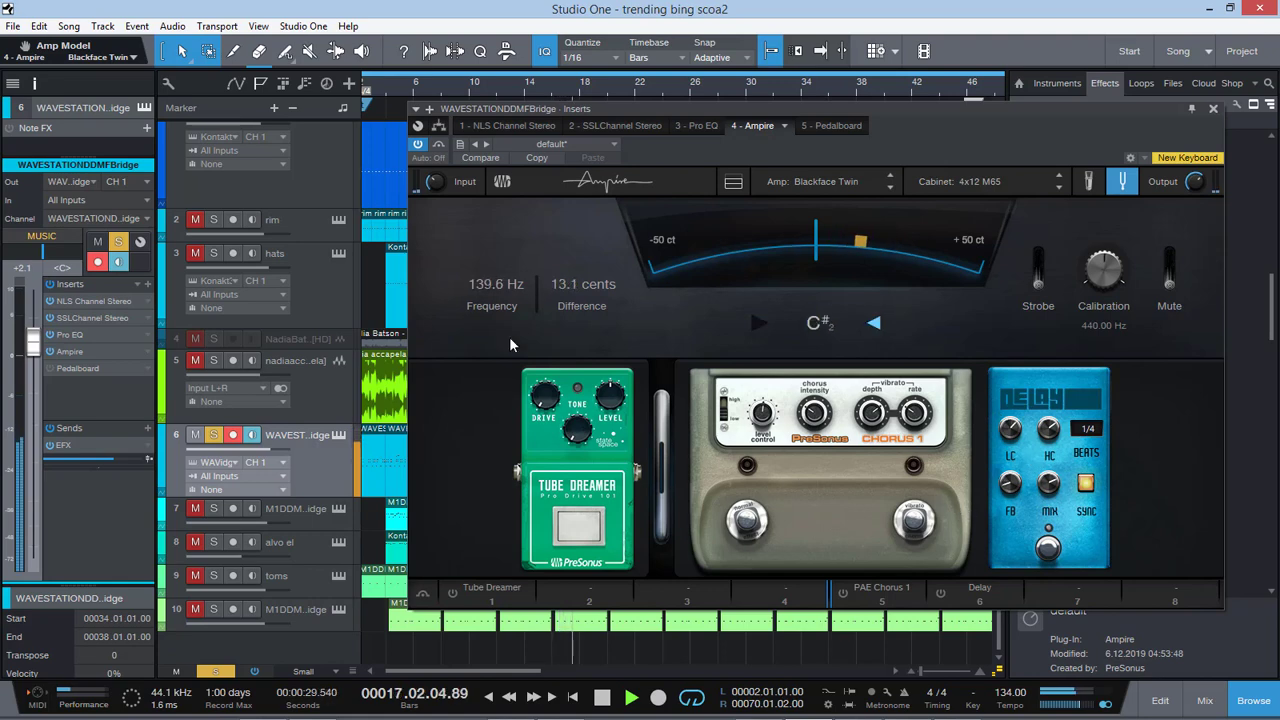
key("space")
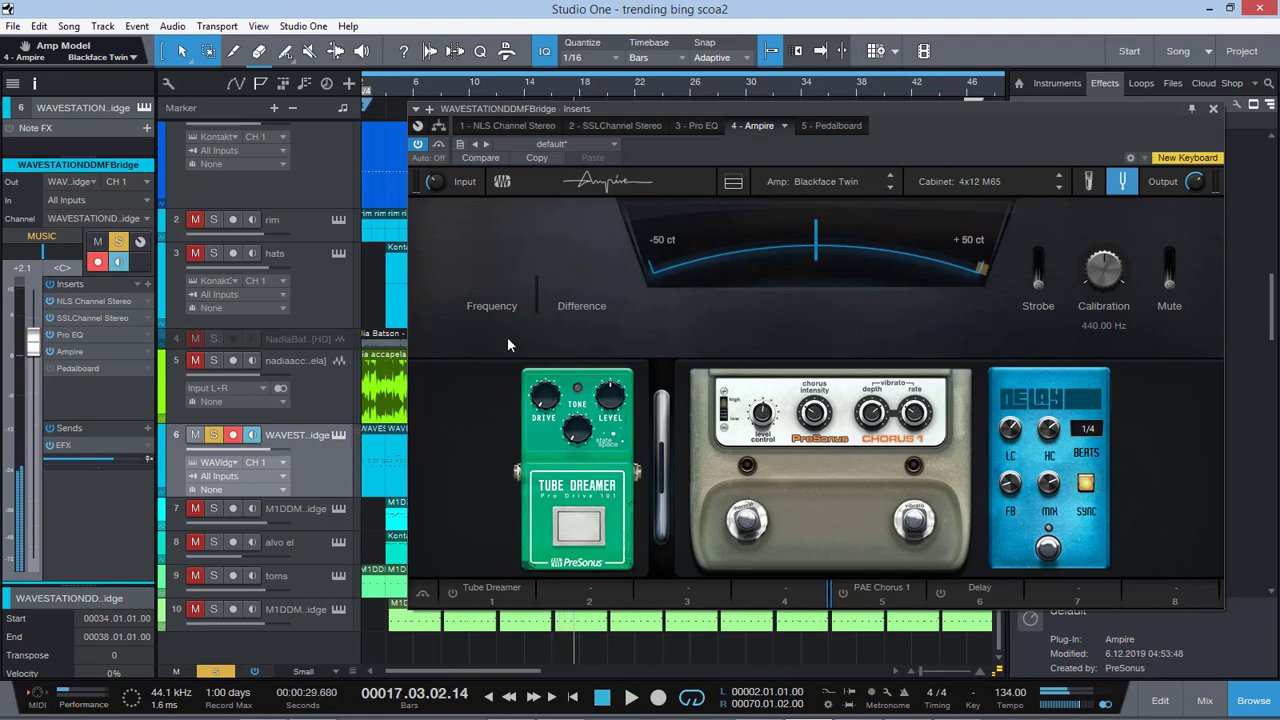
Step: Remove Ampire from track 6's inserts and clear the solo
right_click(139, 362)
left_click(200, 520)
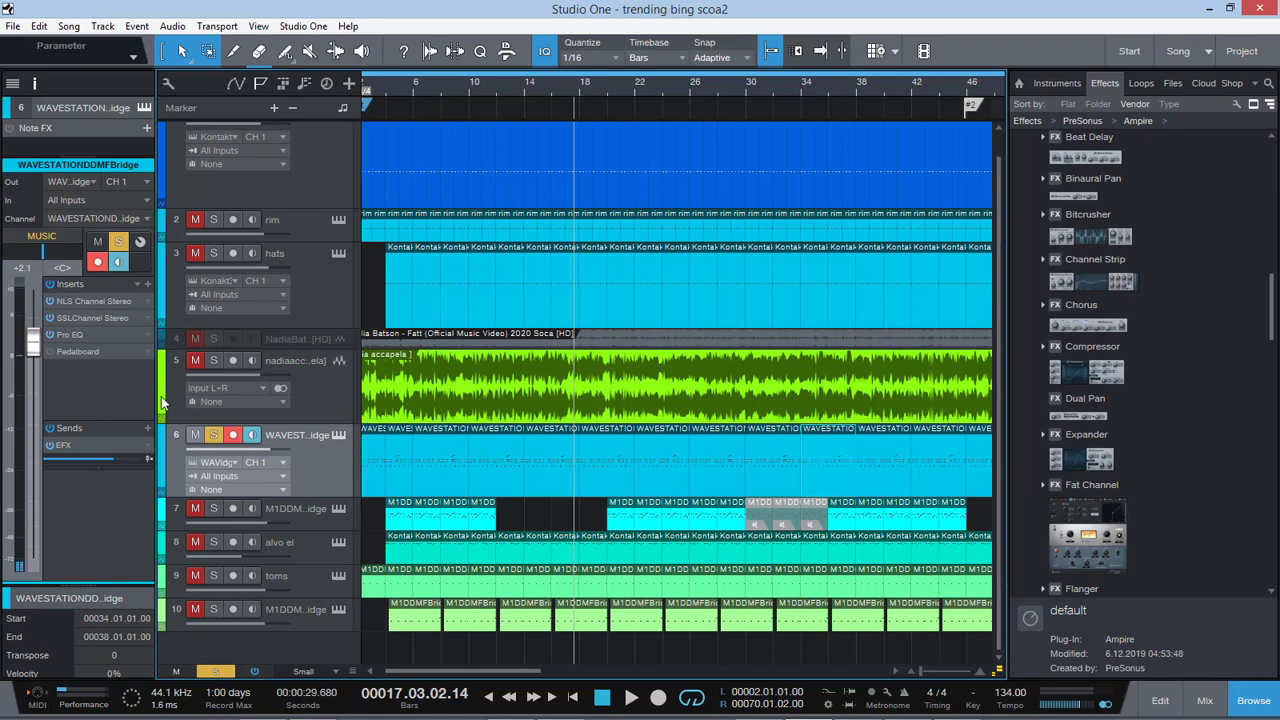
left_click(216, 668)
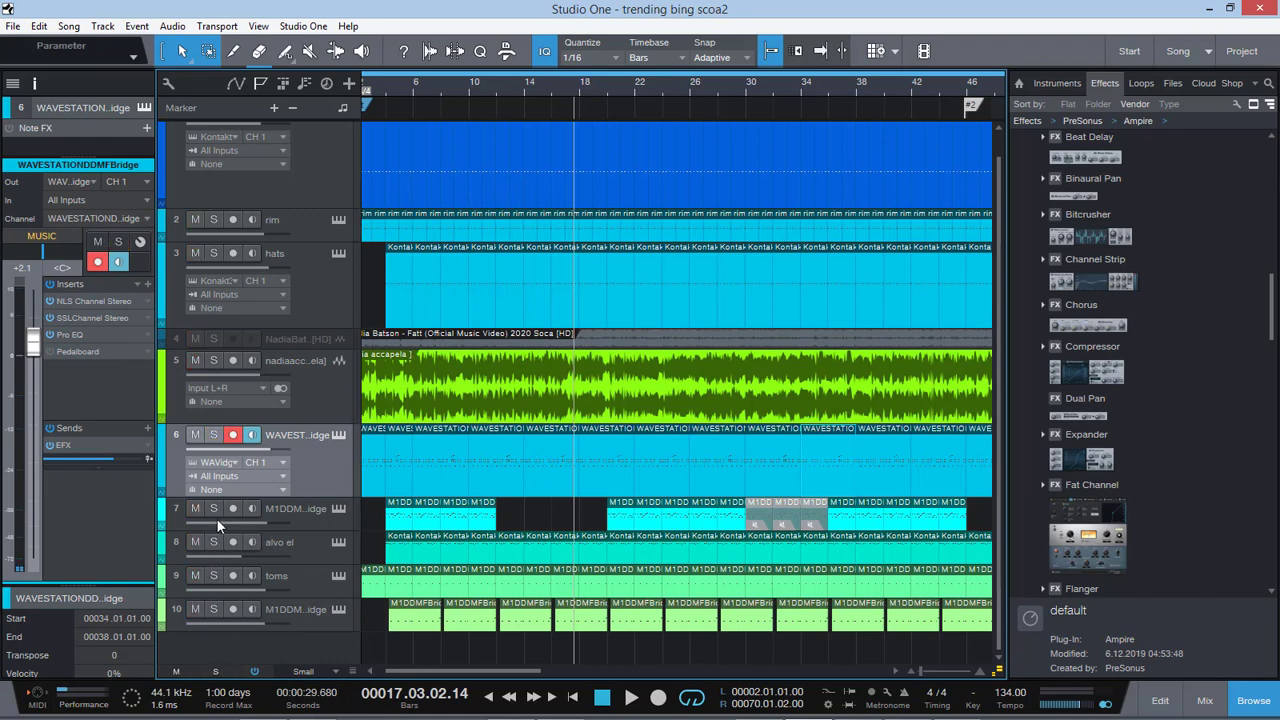
Step: Solo track 7, open its Pedalboard insert, and move the plug-in window so all its pedals are visible
left_click(213, 508)
left_click(300, 528)
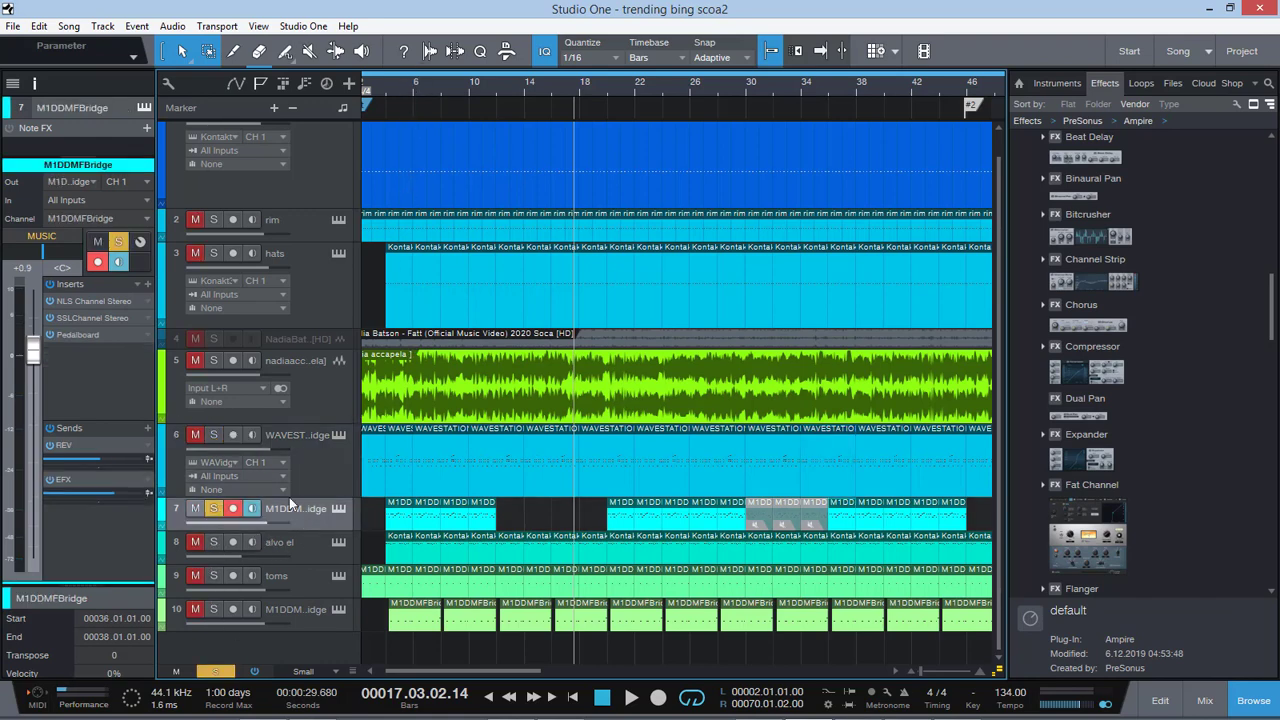
left_click(80, 334)
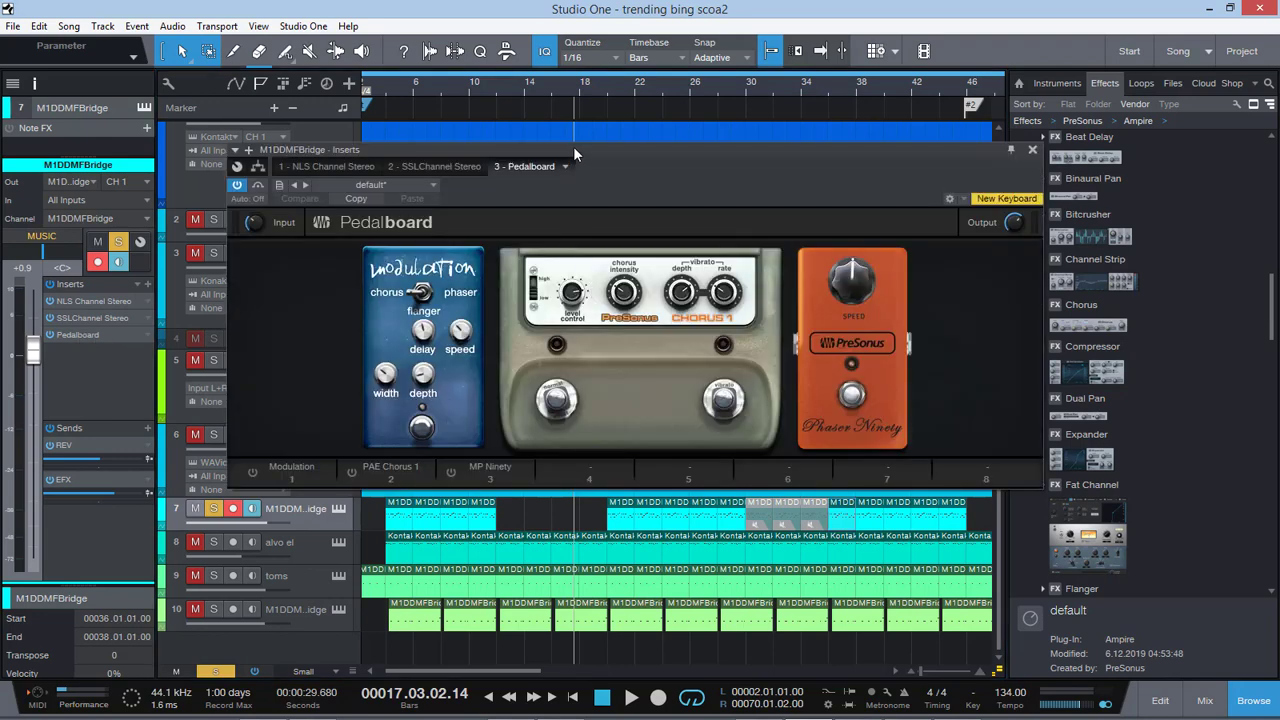
left_click_drag(573, 146, 884, 93)
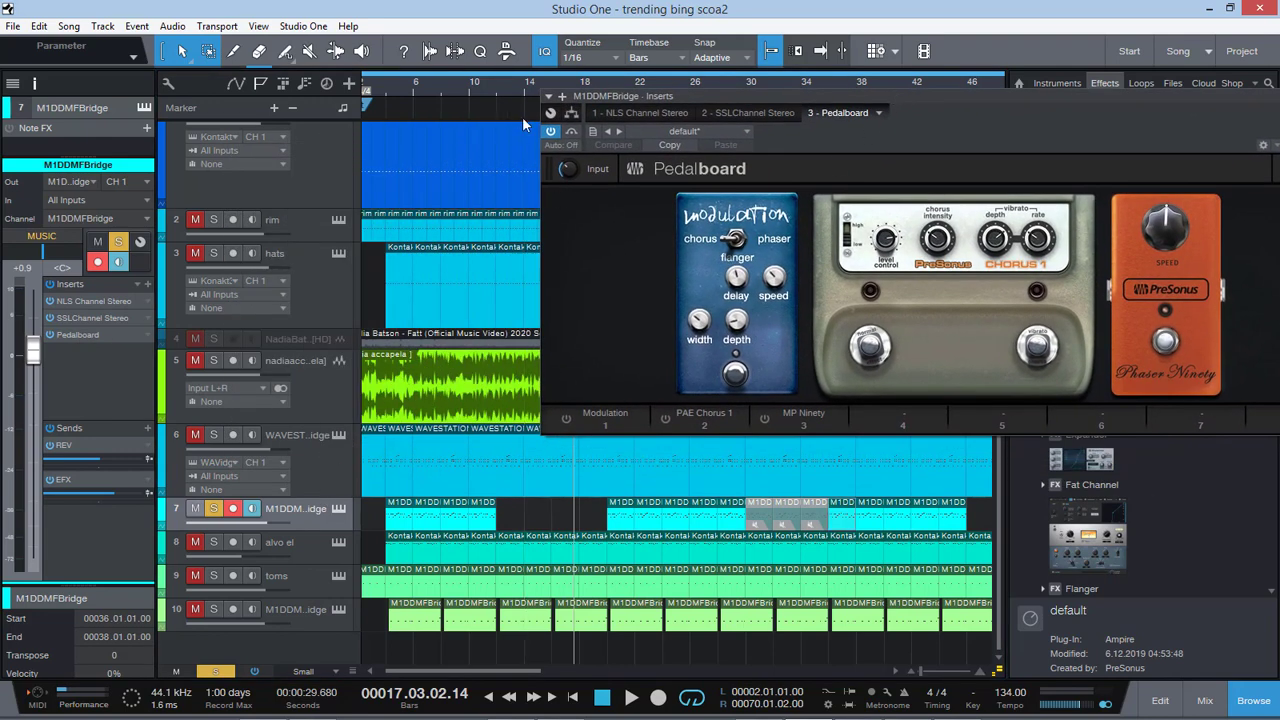
left_click_drag(627, 91, 648, 103)
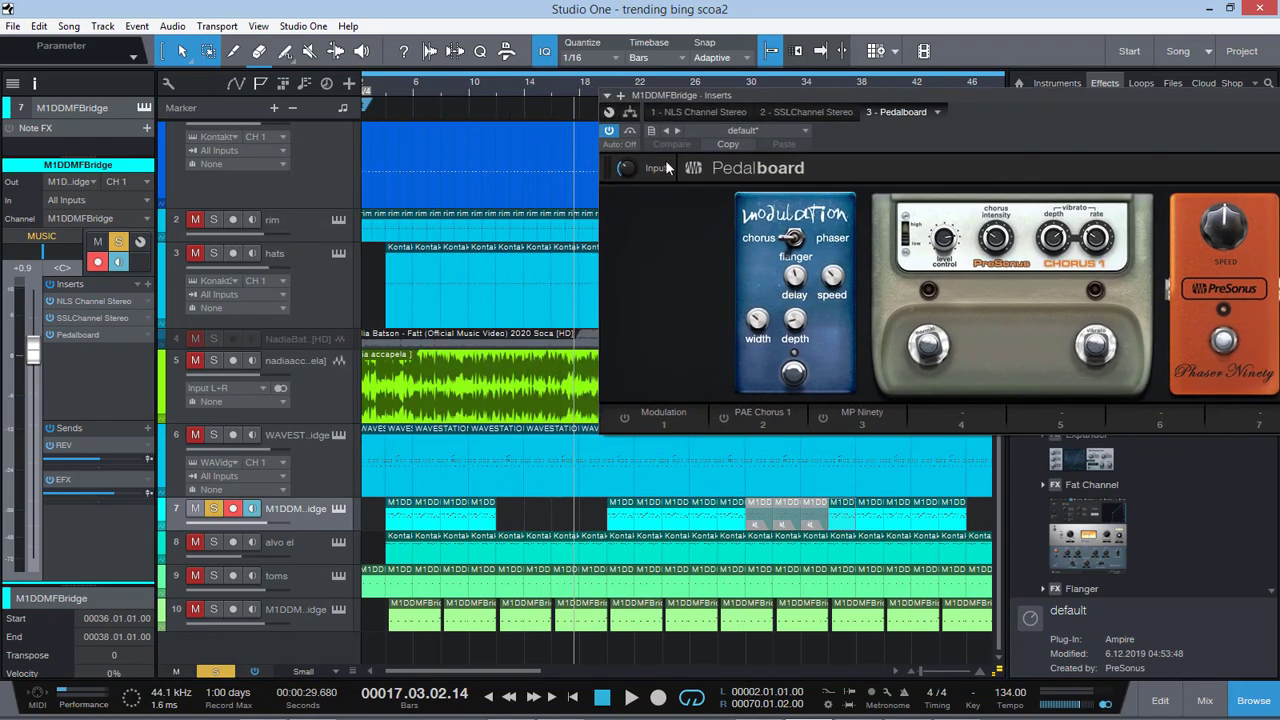
left_click_drag(811, 103, 468, 115)
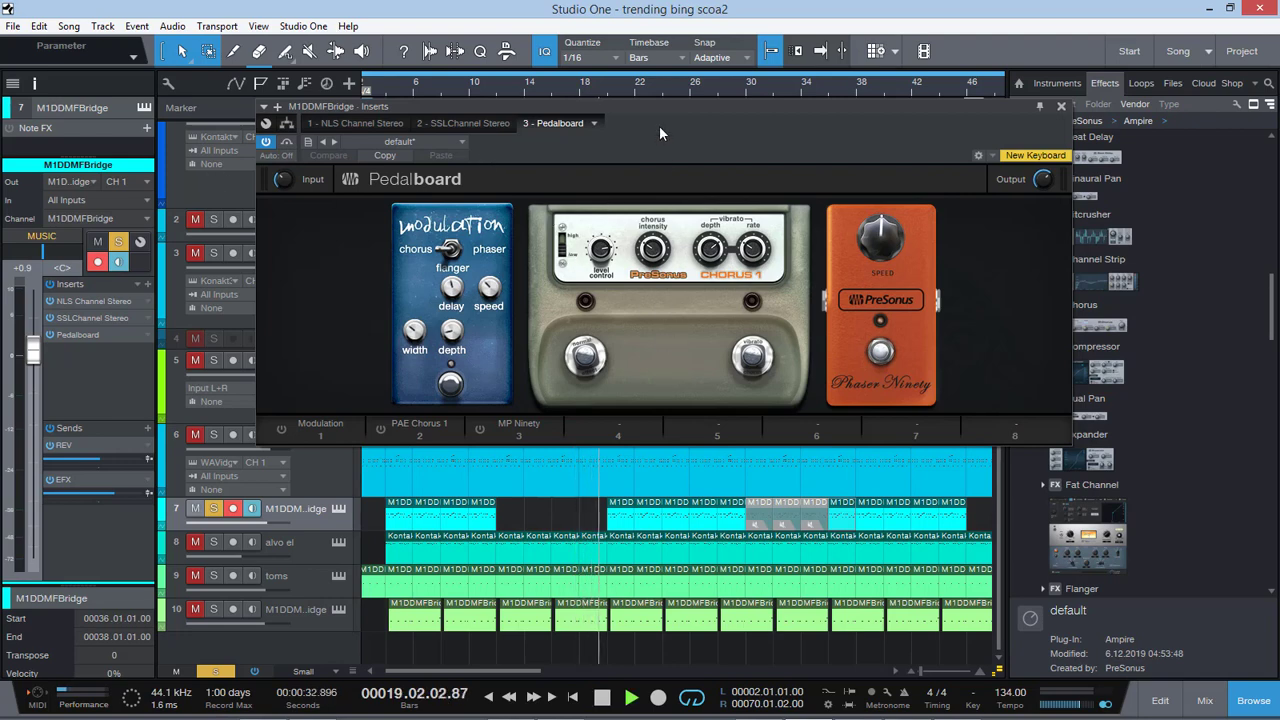
Step: Play track 7 from about bar 24, turn on the Chorus 1 pedal's vibrato, and enable Phaser Ninety with its speed at 90 %
left_click(662, 81)
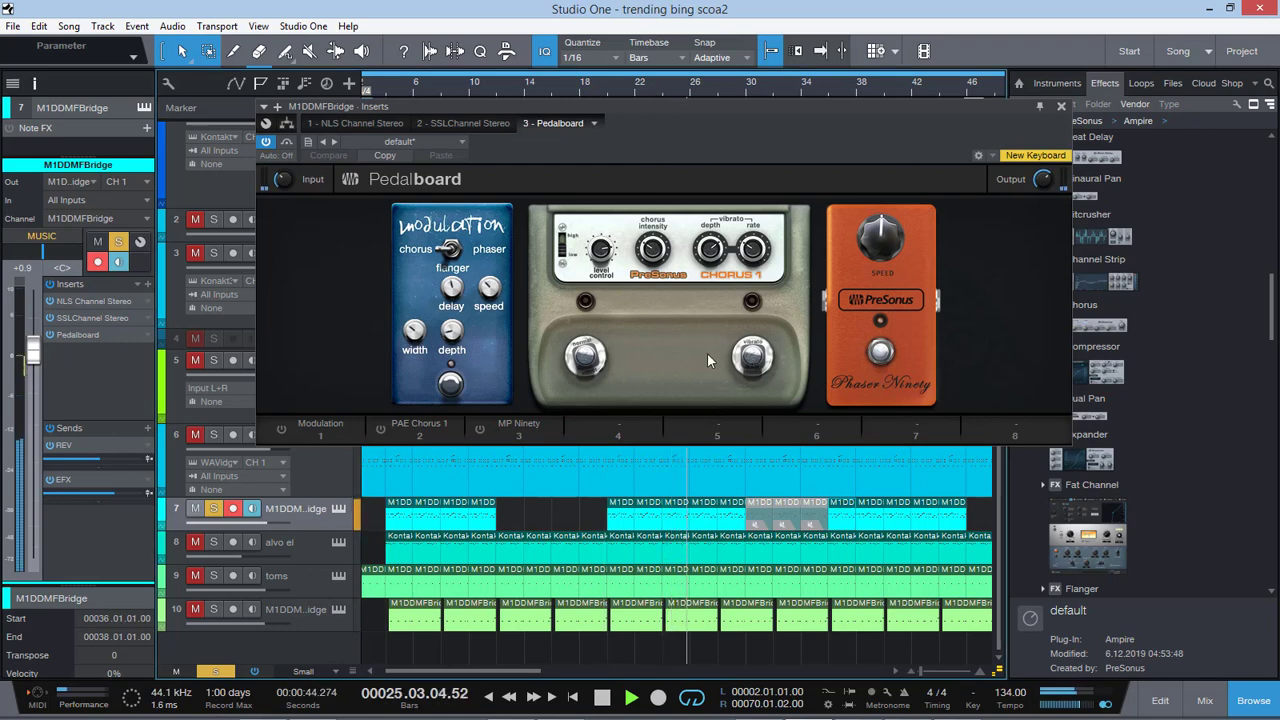
left_click(677, 357)
left_click(752, 357)
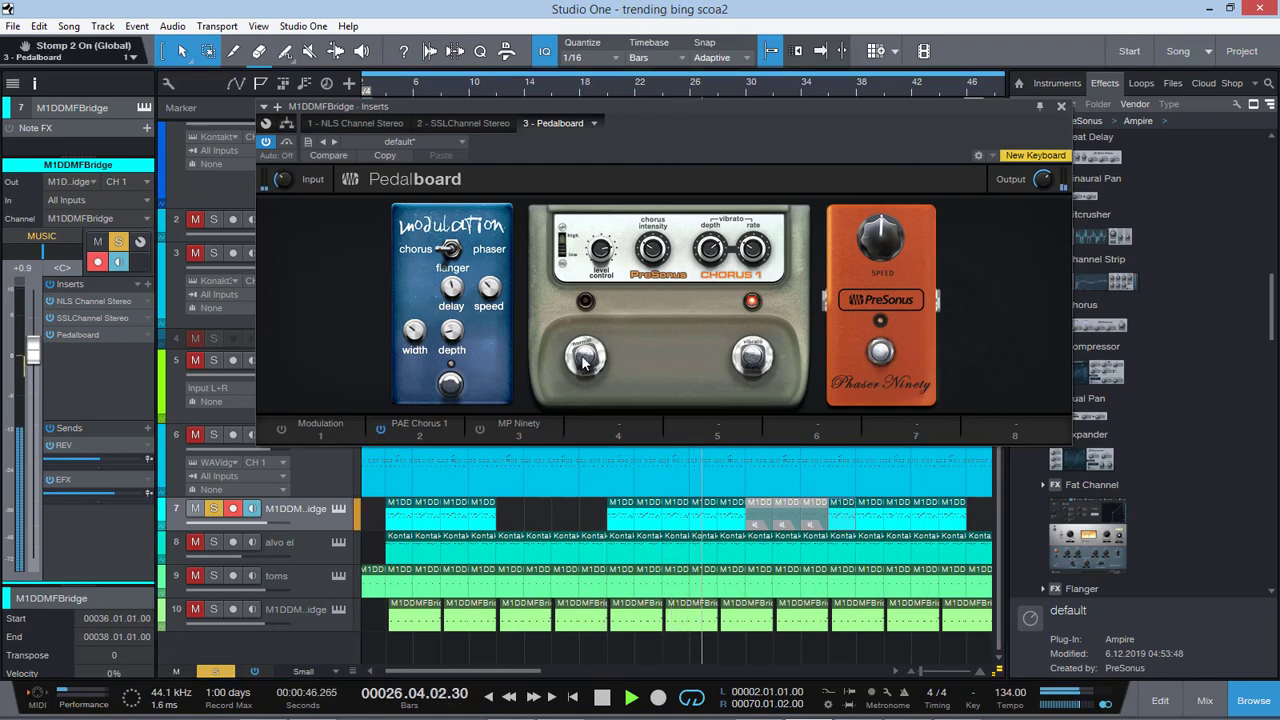
left_click(880, 351)
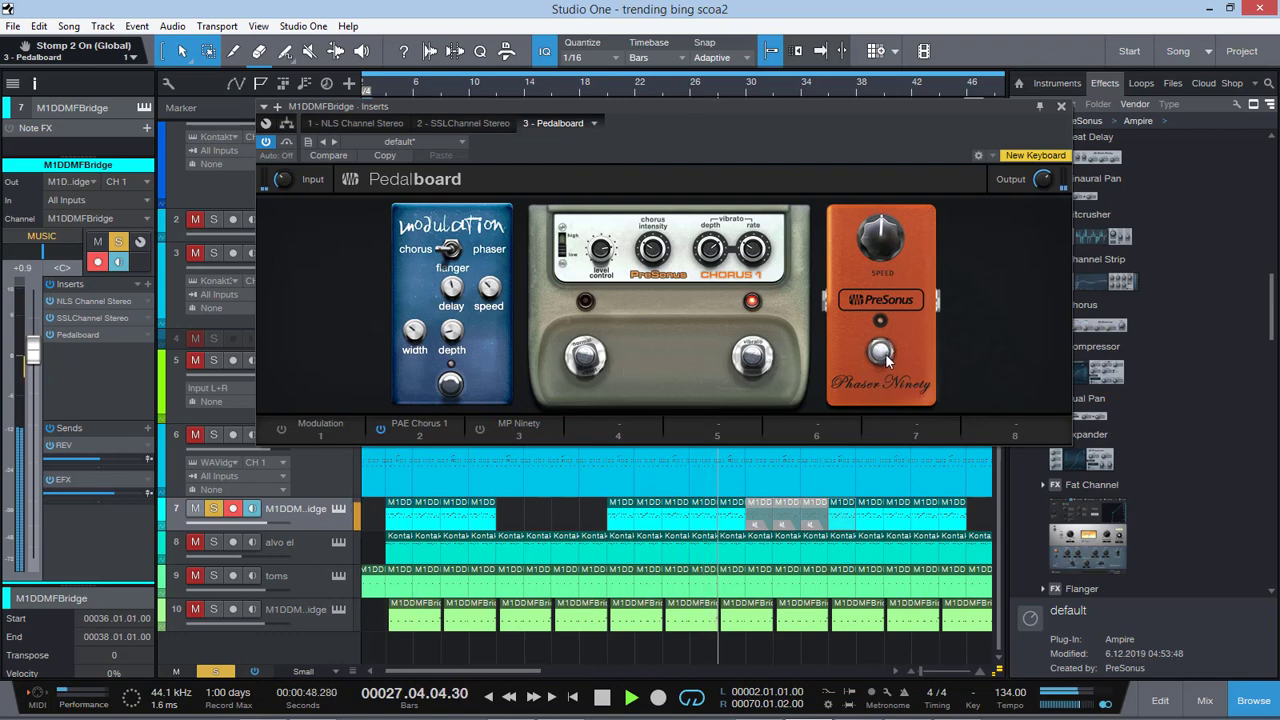
left_click_drag(882, 250, 885, 210)
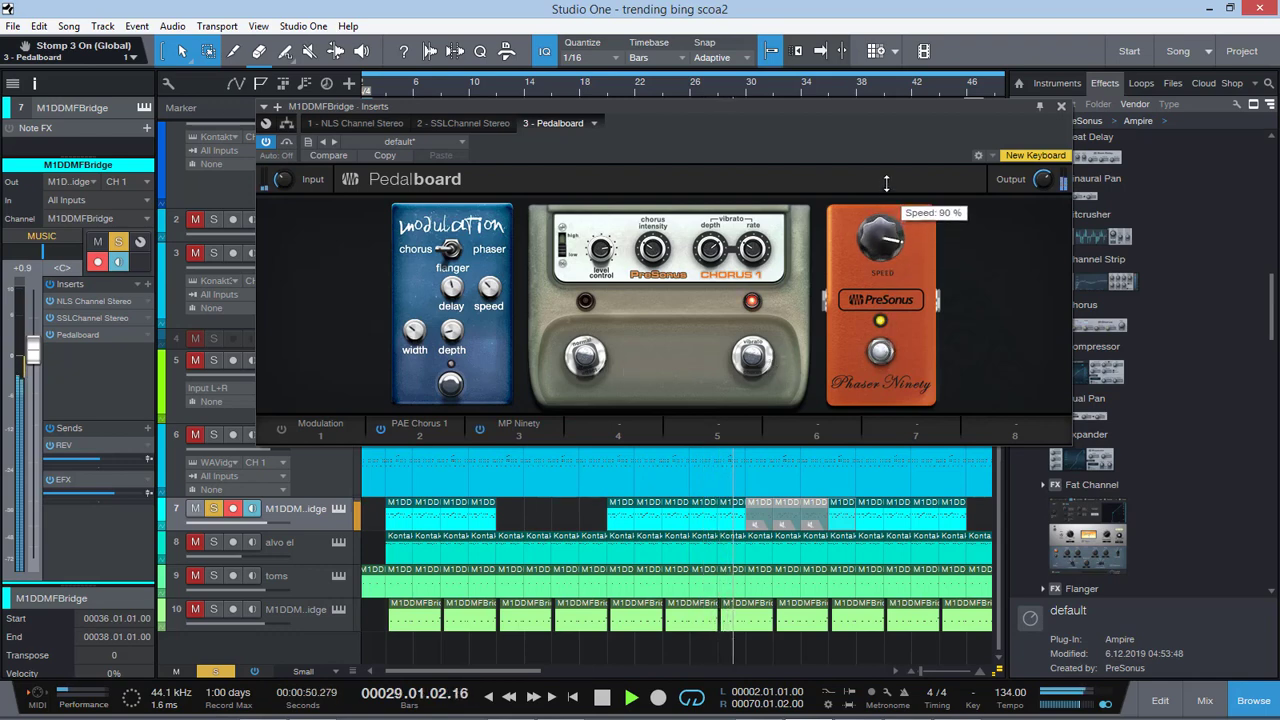
Step: Clear the solo, play the full song from about bar 22 with the pedals active, and stop playback
left_click(216, 671)
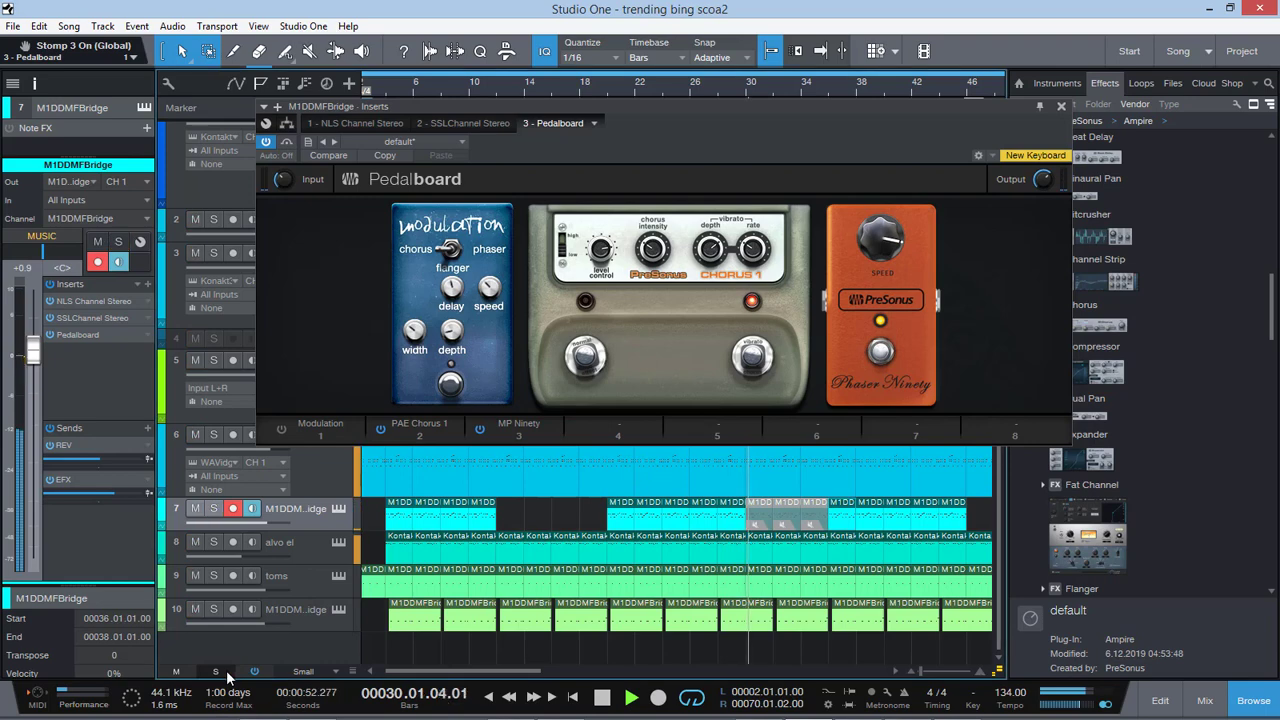
left_click(640, 88)
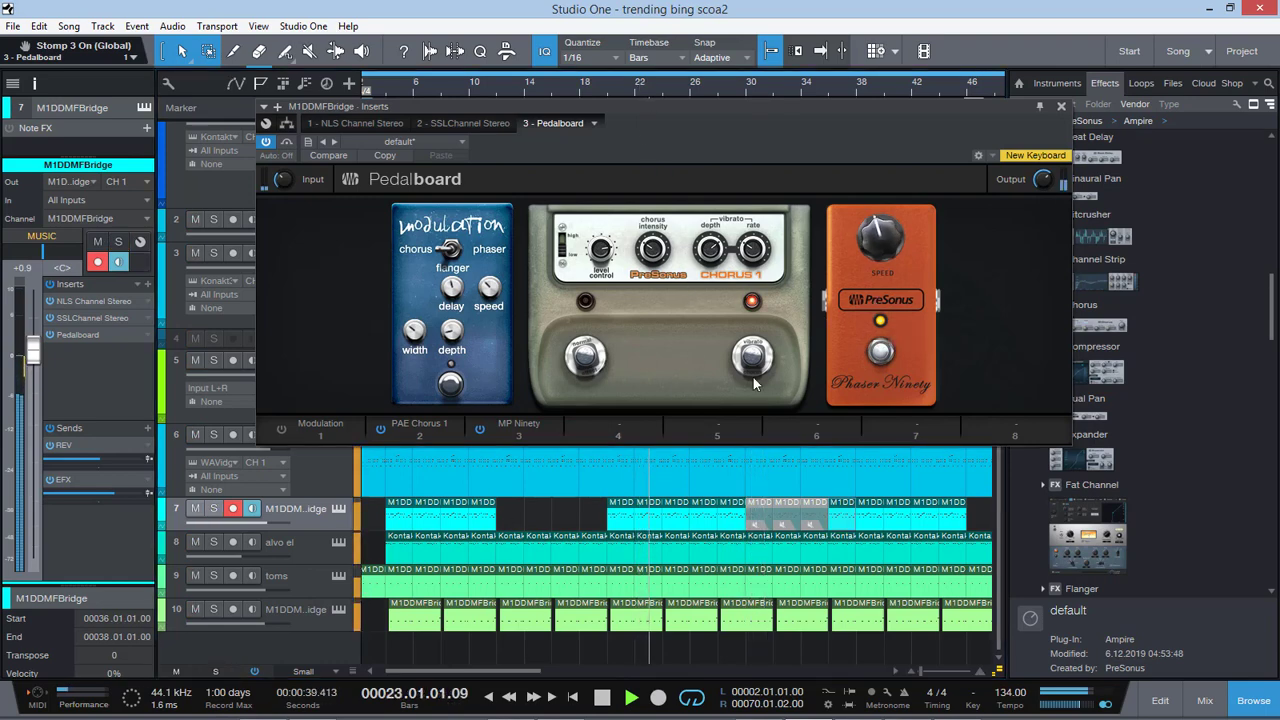
key("space")
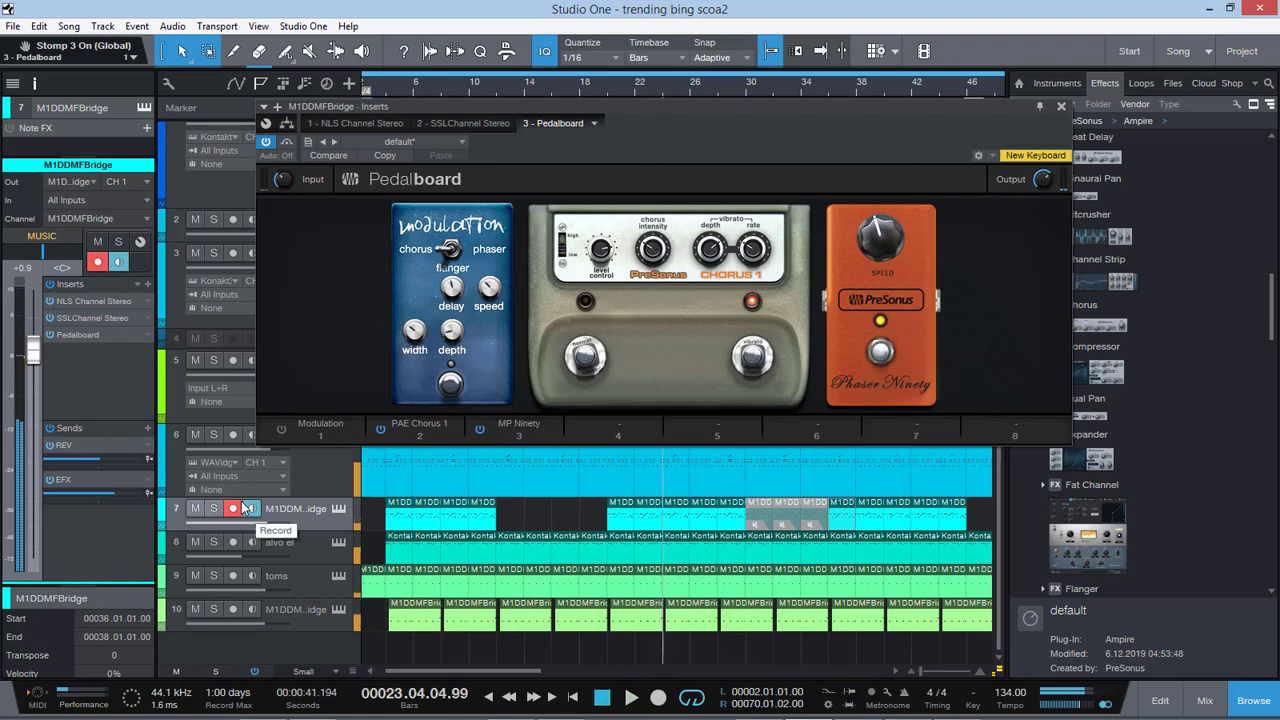
Step: Browse the available pedals for slot 4 of track 7's Pedalboard and close the list without adding one
left_click(651, 428)
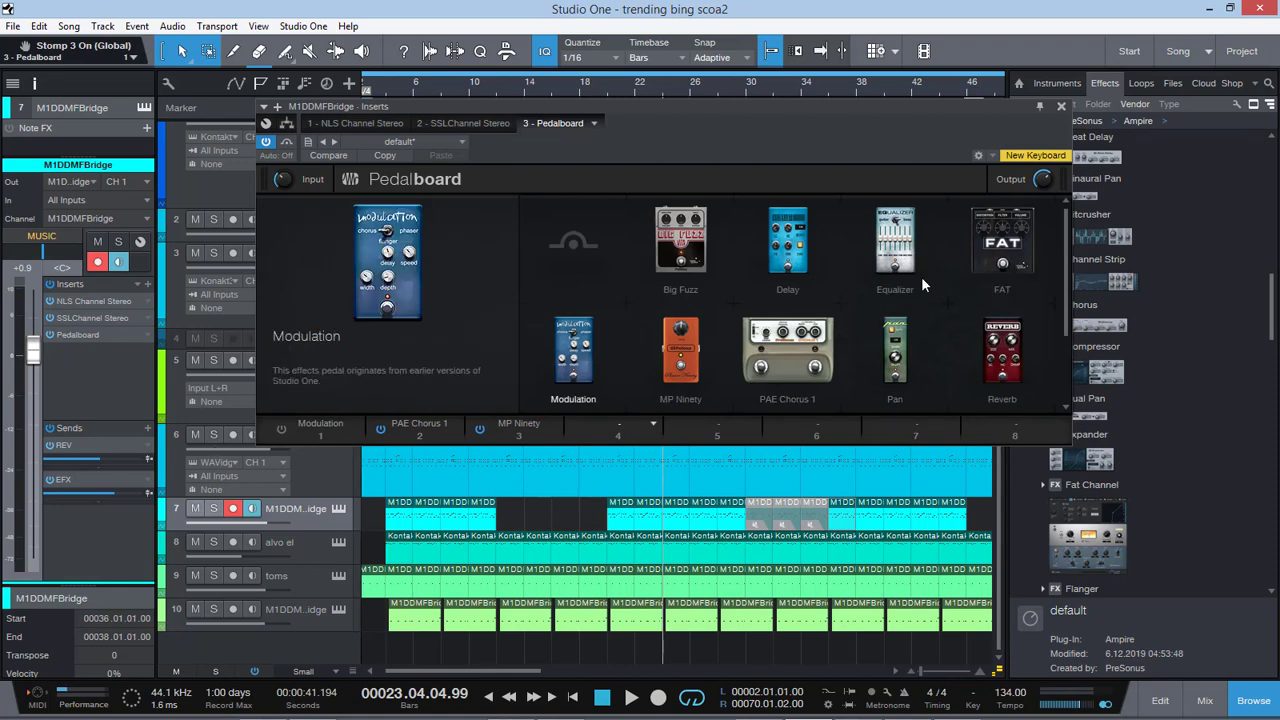
left_click(1026, 122)
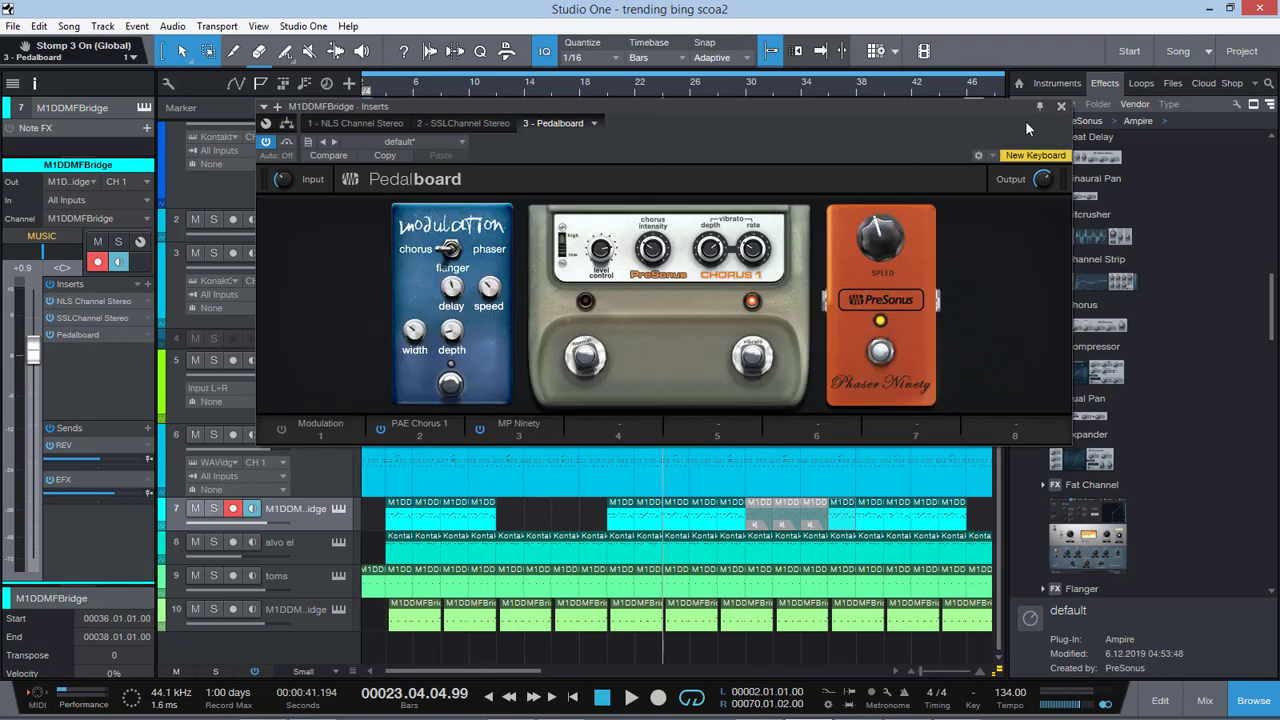
Step: Deactivate the Pedalboard insert on track 7 and remove it from the channel
left_click(48, 334)
left_click(147, 335)
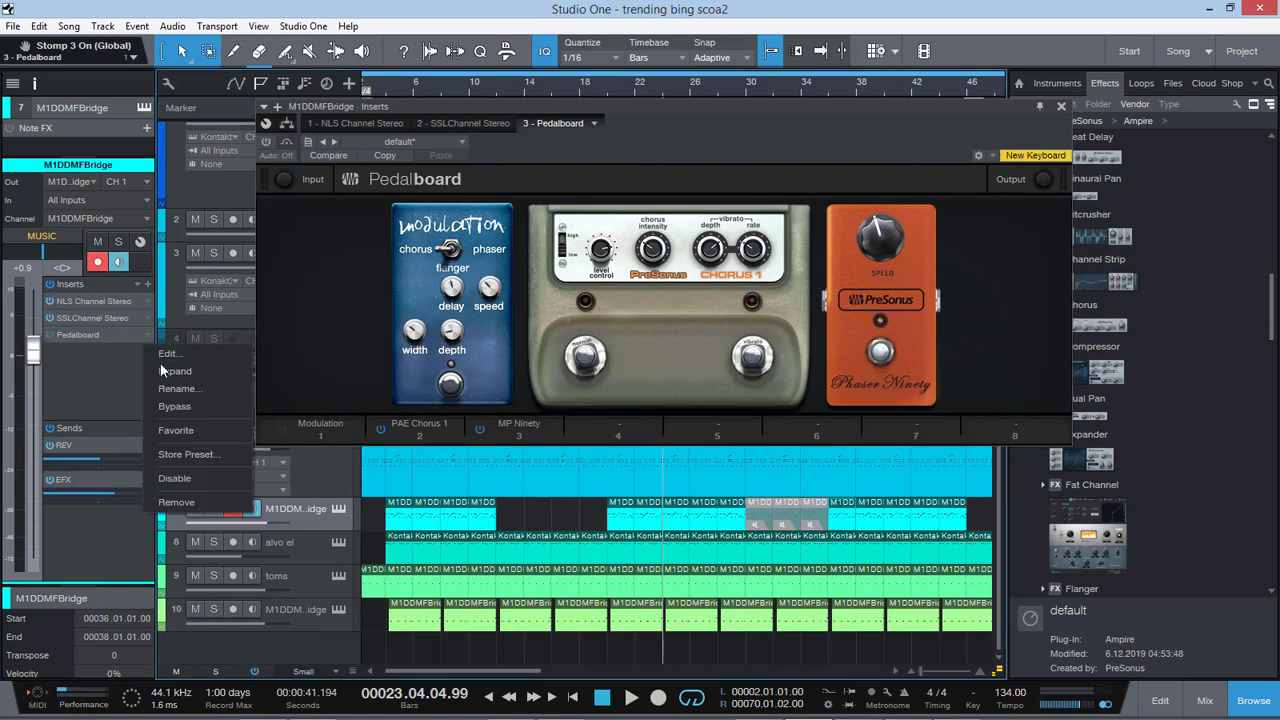
left_click(240, 503)
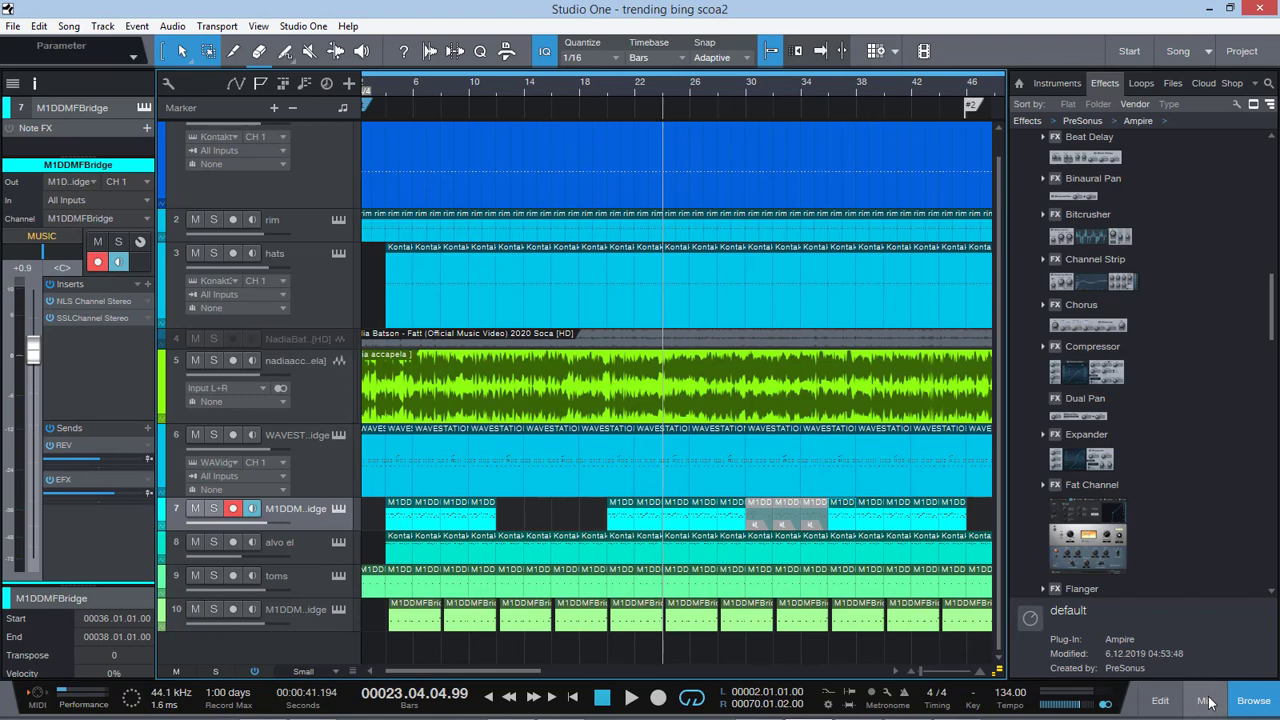
Step: Select the a cappella vocal on track 5, open its RC500 insert, and move the plug-in window clear of the track list
scroll(339, 417, "up", 1)
left_click(324, 424)
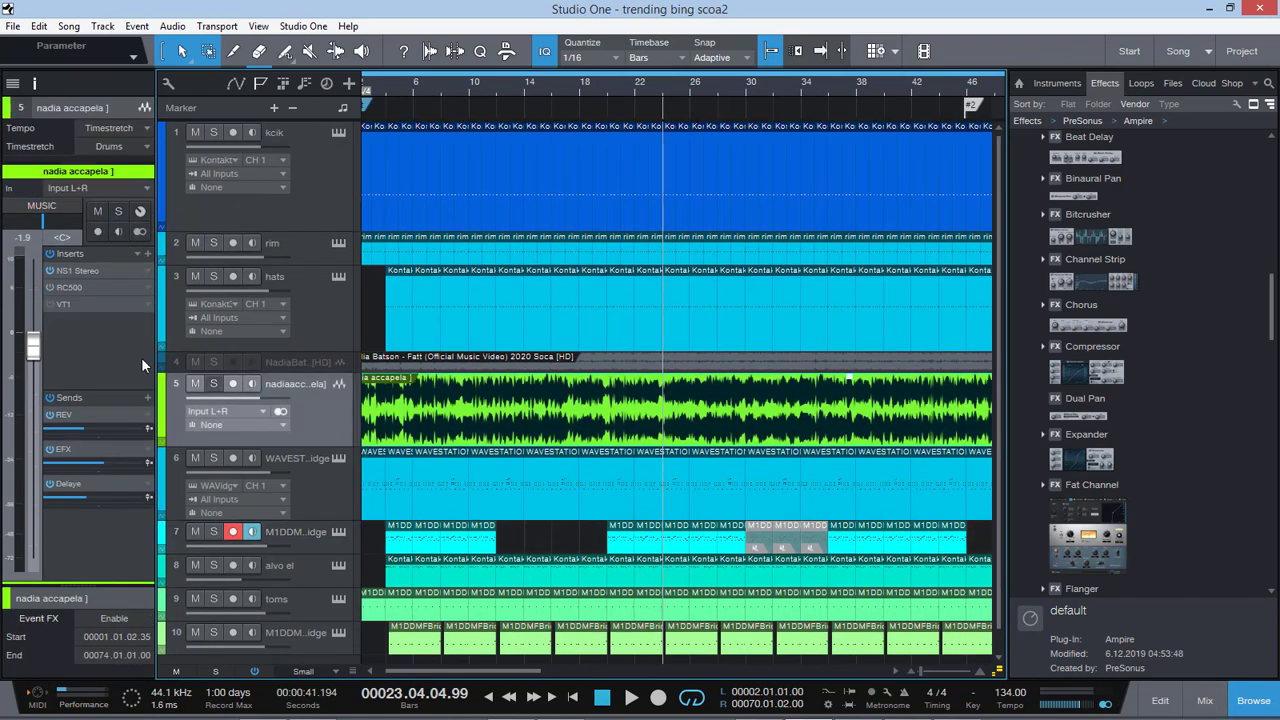
left_click(78, 288)
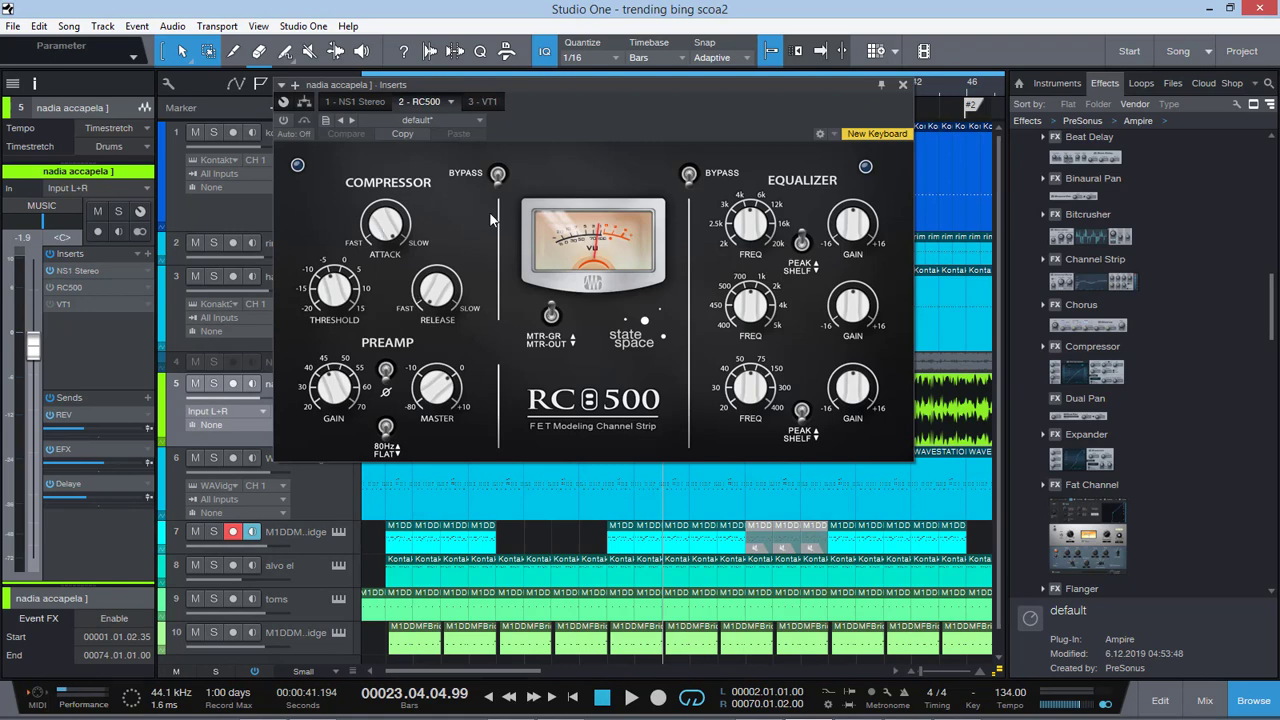
left_click_drag(566, 88, 759, 107)
Step: Solo tracks 5, 8, 9 and 10 and play the song from about bar 5
left_click(213, 385)
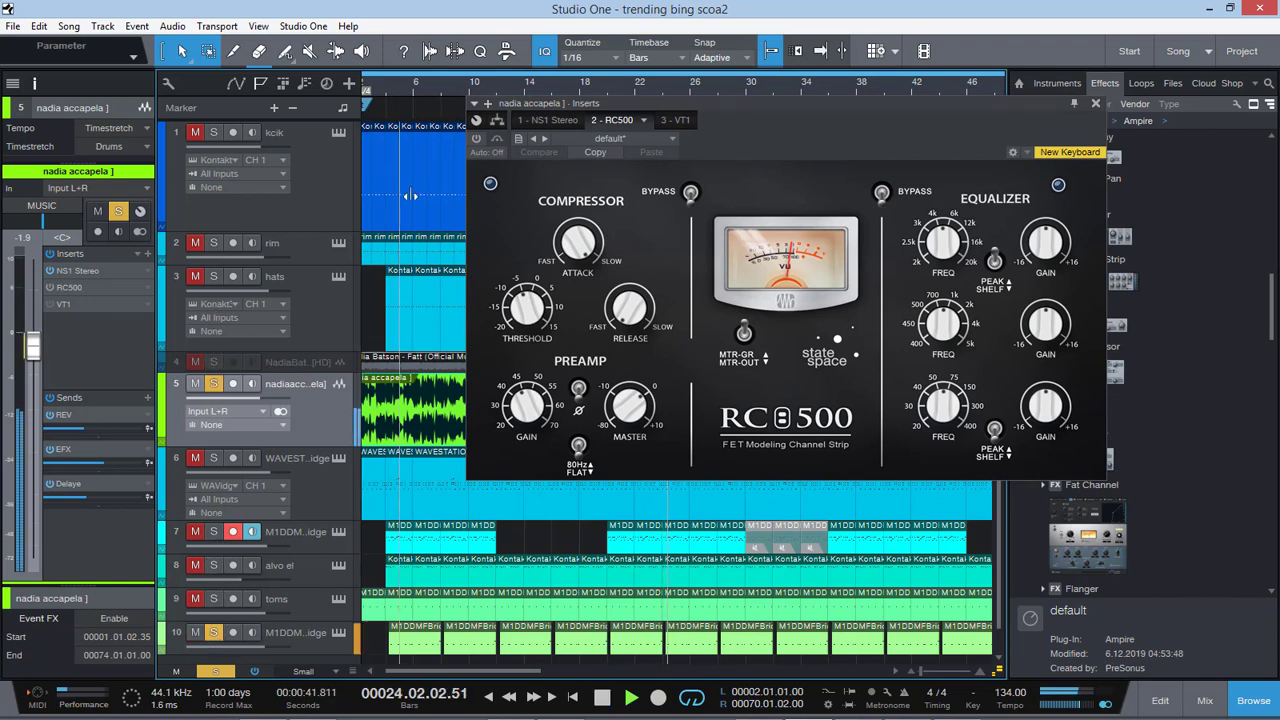
left_click(213, 632)
left_click(404, 85)
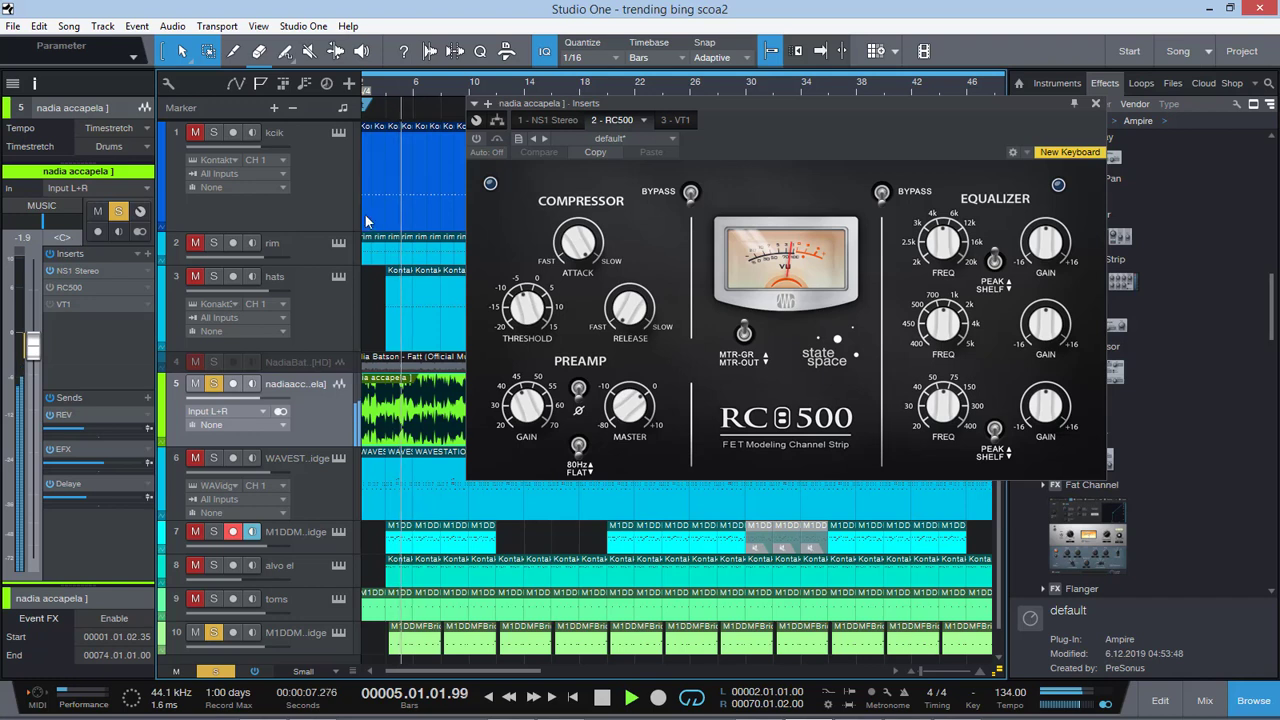
left_click(213, 565)
left_click(211, 598)
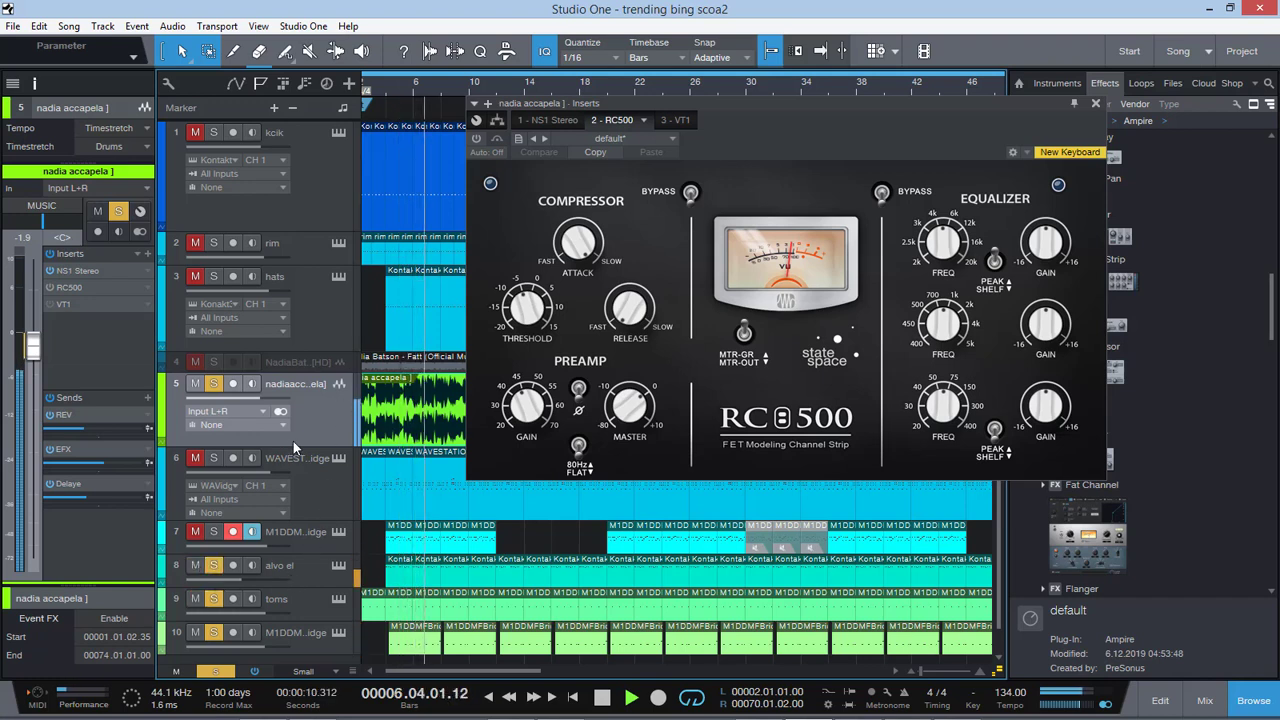
Step: Turn on the RC500 during playback and add the kick, rim and hats tracks to the solo
left_click(477, 139)
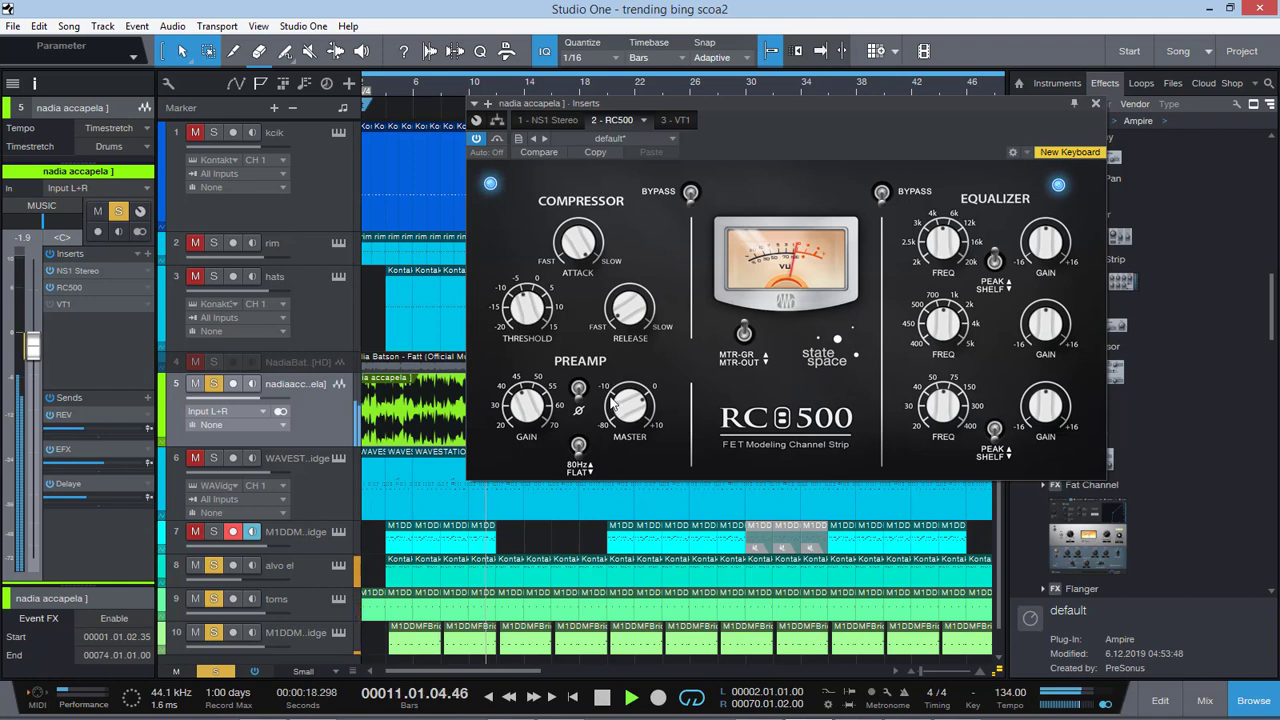
left_click(195, 132)
left_click(213, 132)
left_click(195, 242)
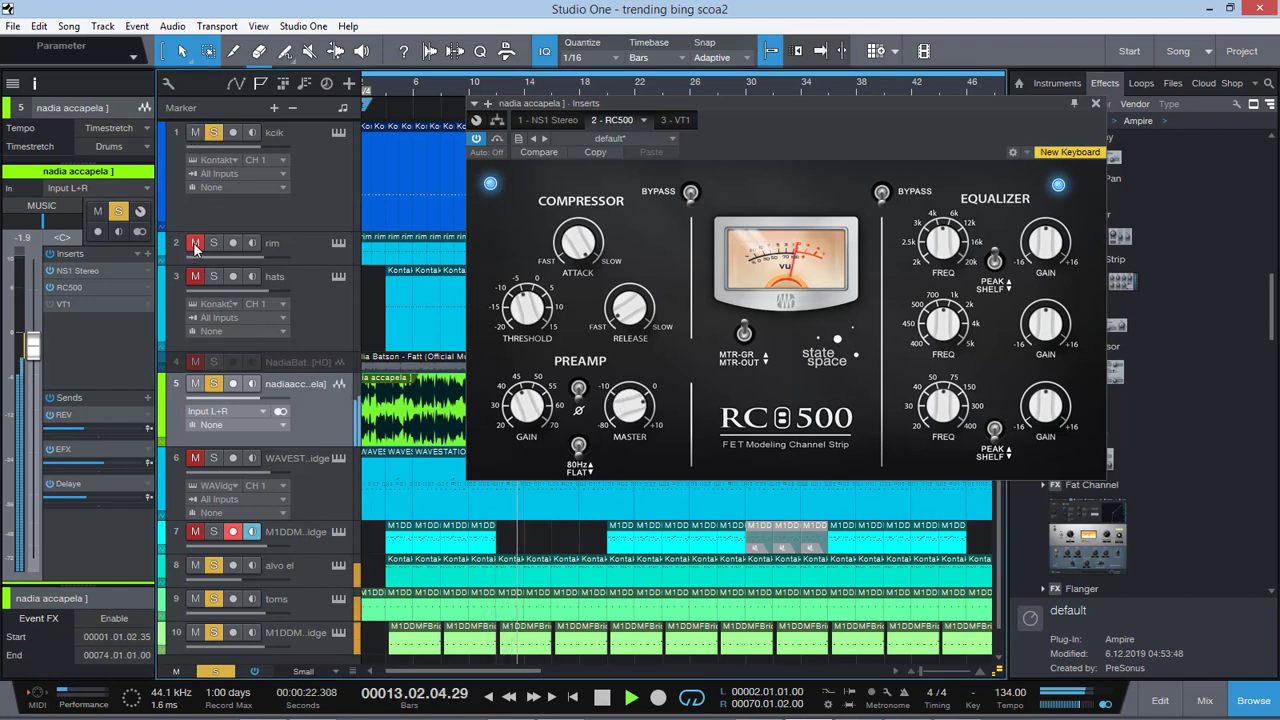
left_click(213, 242)
left_click(195, 276)
left_click(213, 276)
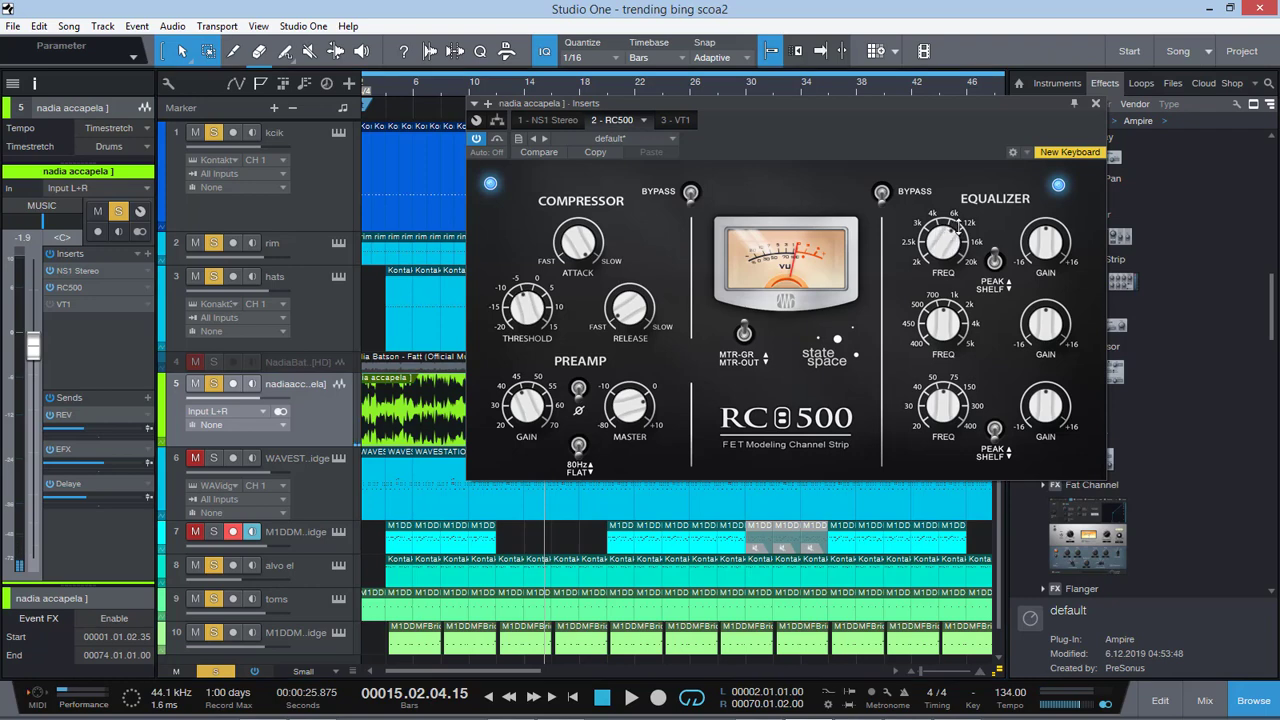
Step: Play the soloed tracks from about bar 15 with the RC500 active, and stop playback
key("space")
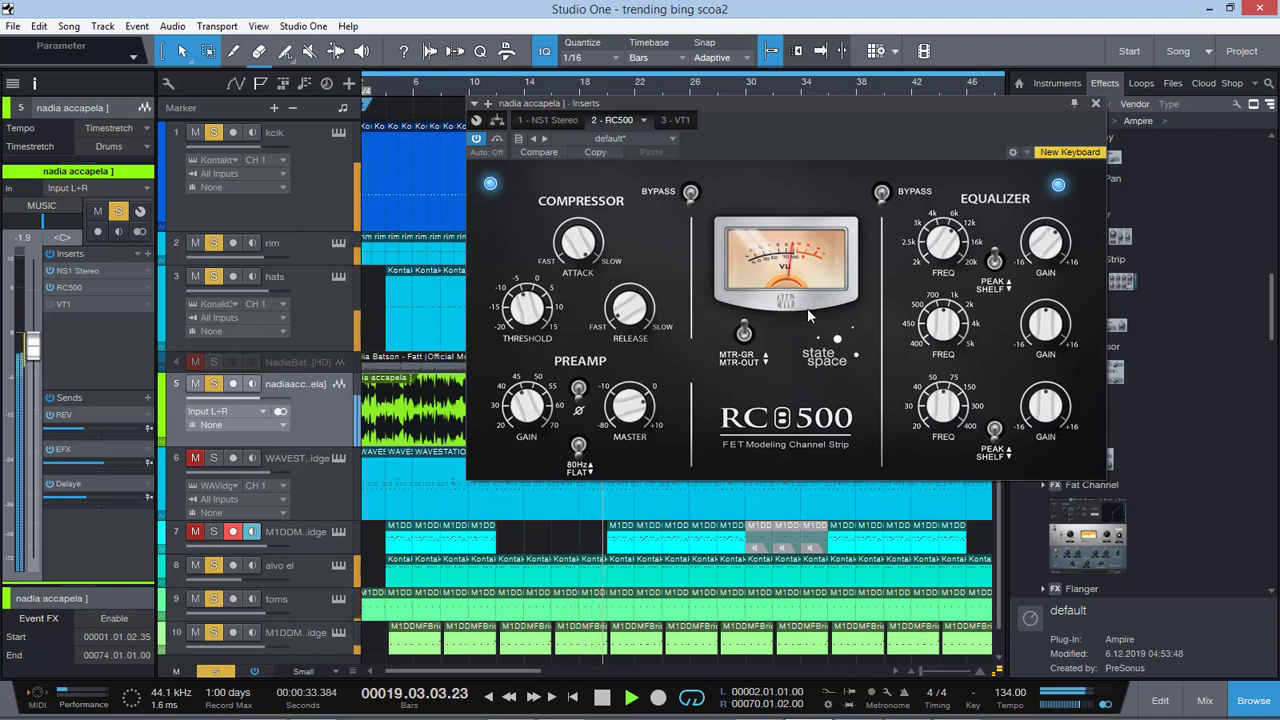
key("space")
left_click(993, 440)
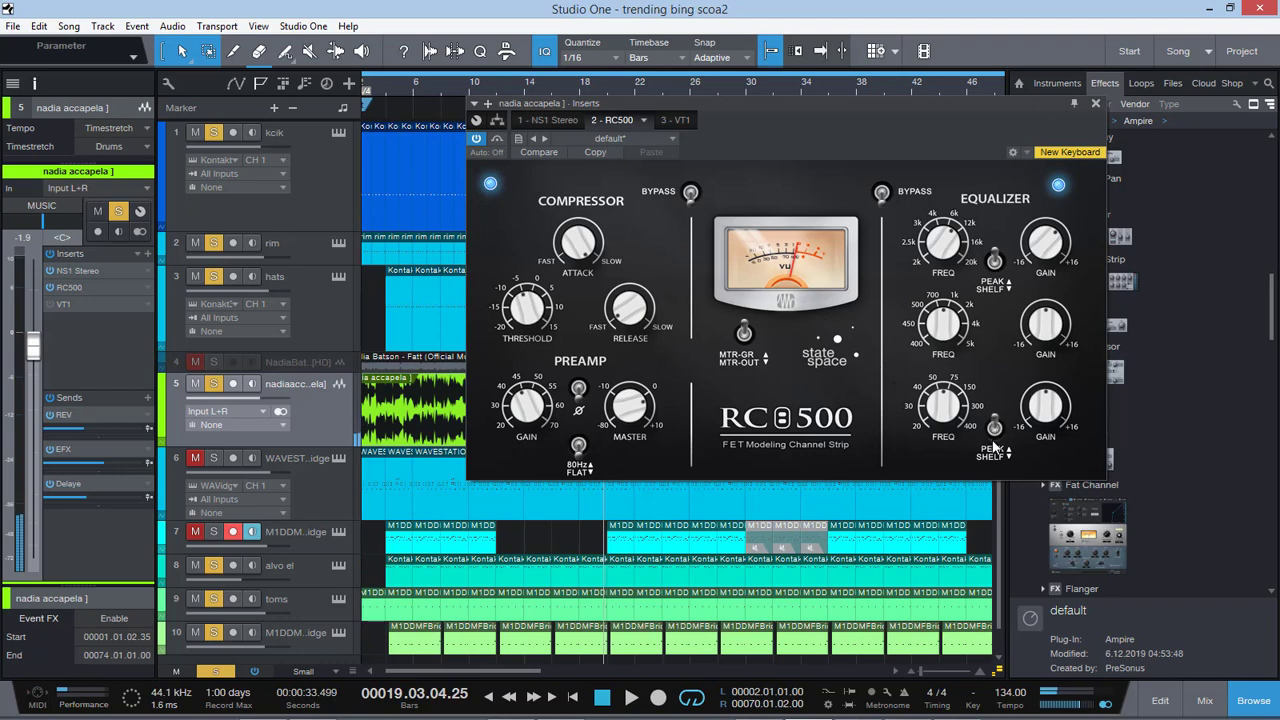
Step: Switch track 5's processing from the RC500 to the VT1, open the VT1 window, and resume playback
left_click(49, 287)
double_click(70, 303)
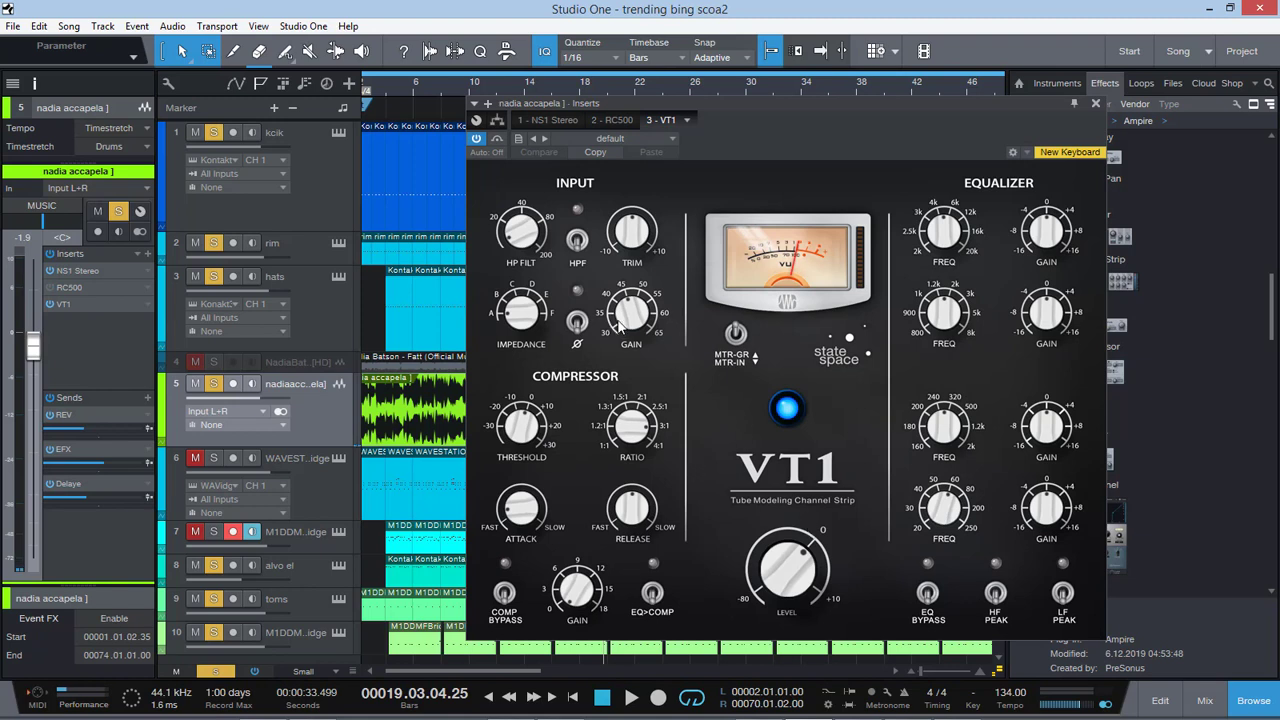
key("space")
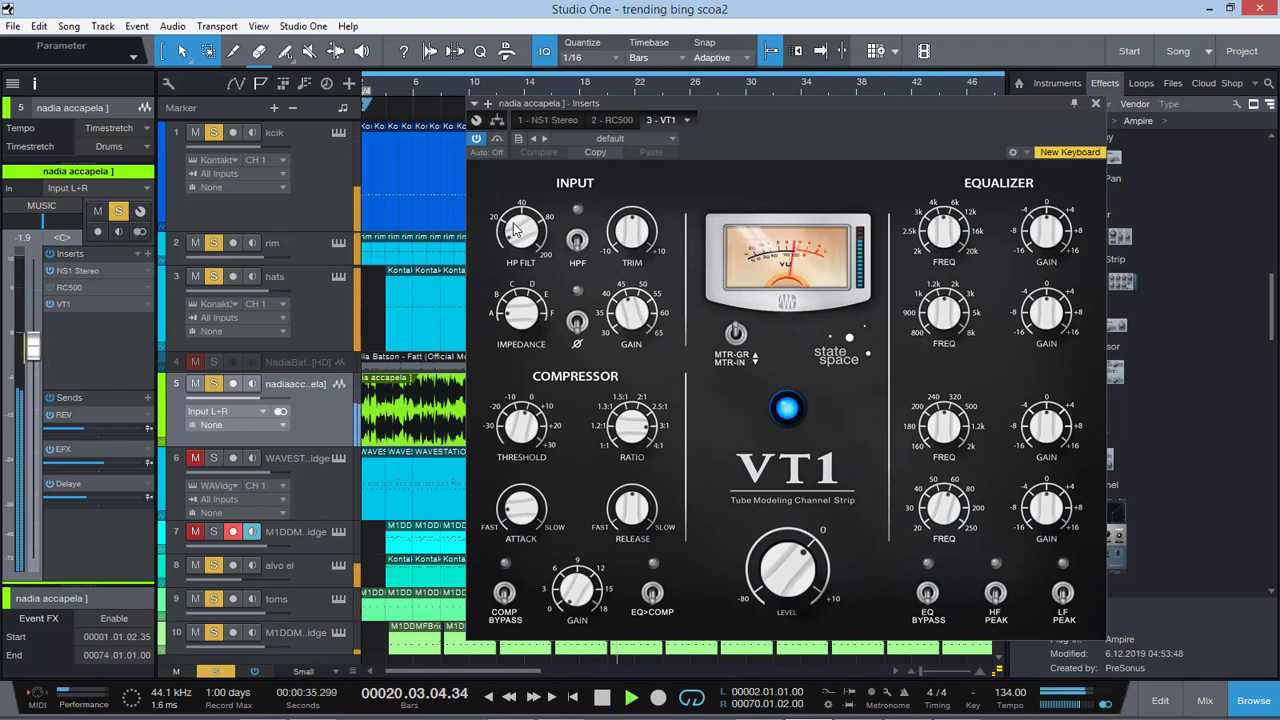
Step: Adjust the VT1's compressor during playback and turn on EQ>COMP, then stop and close the plug-in window
left_click_drag(514, 228, 513, 252)
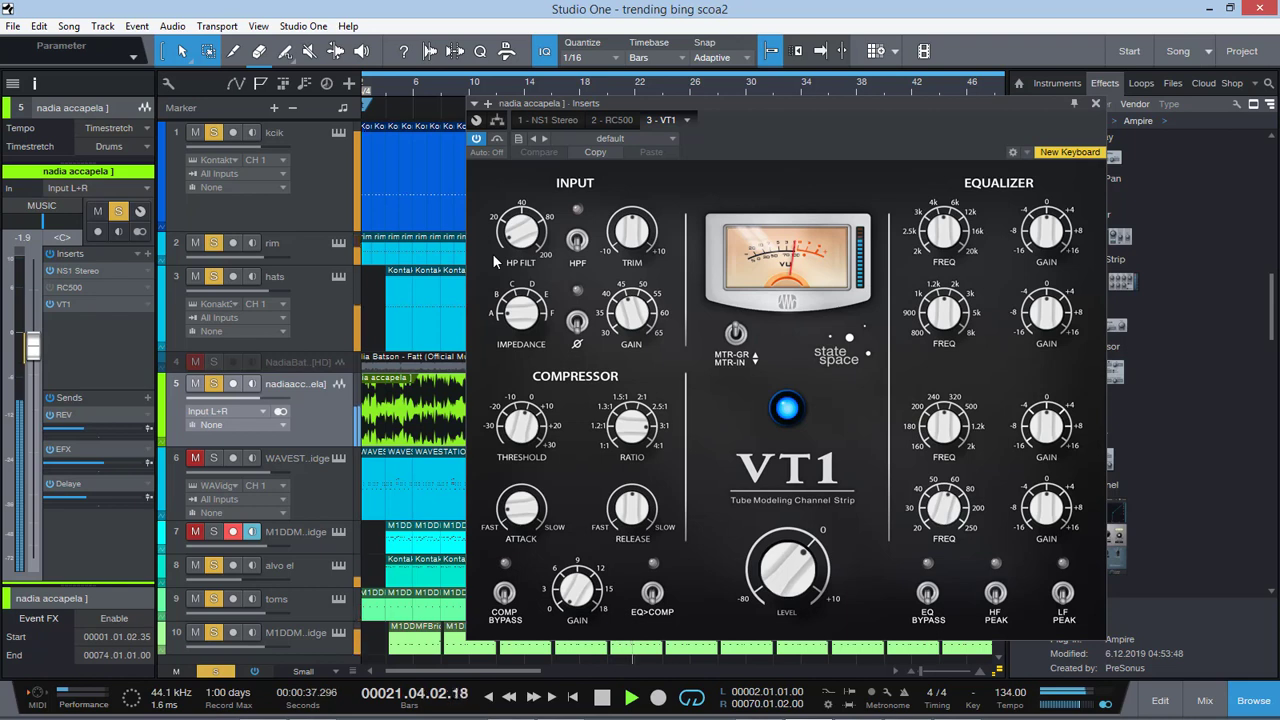
left_click_drag(633, 430, 633, 518)
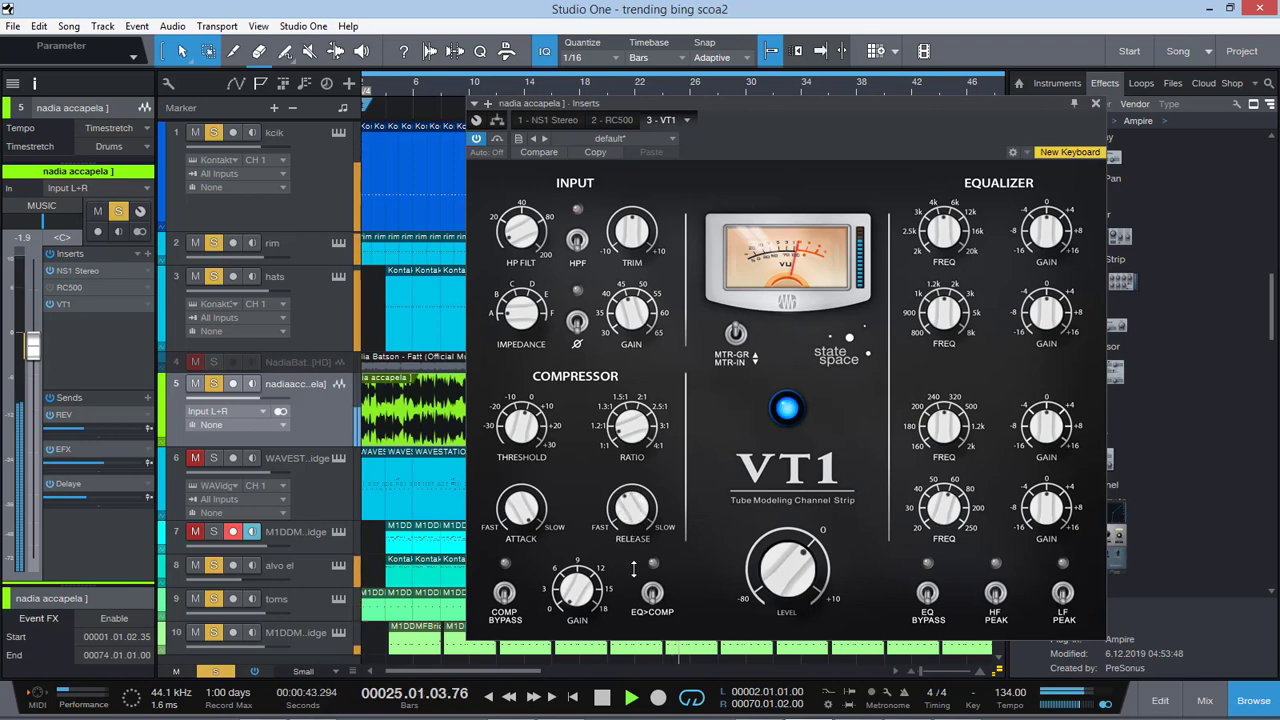
left_click(652, 594)
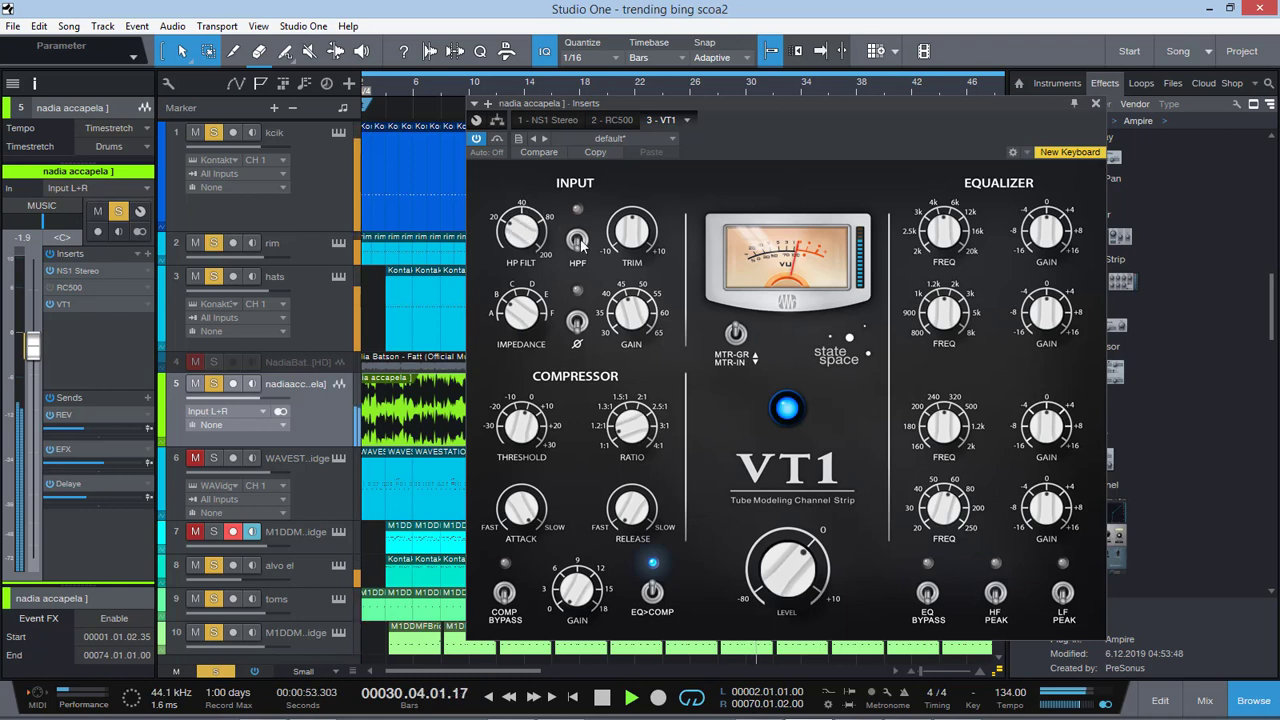
key("space")
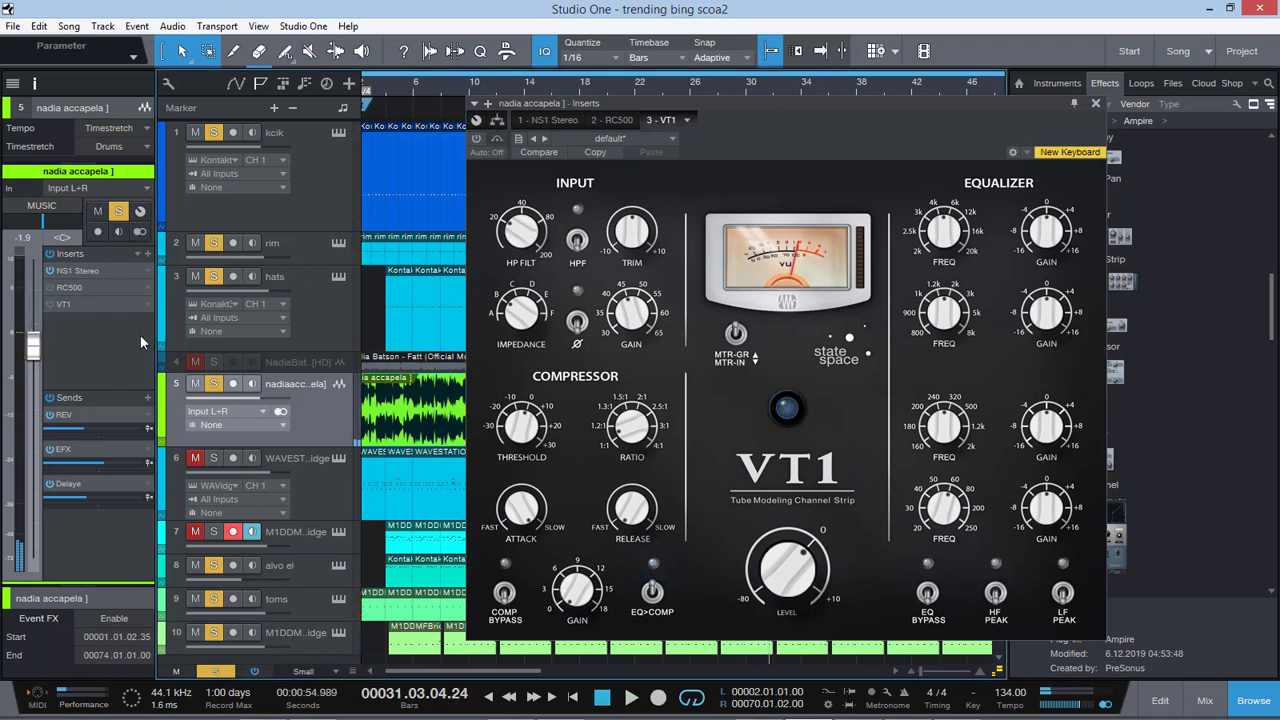
left_click(1095, 102)
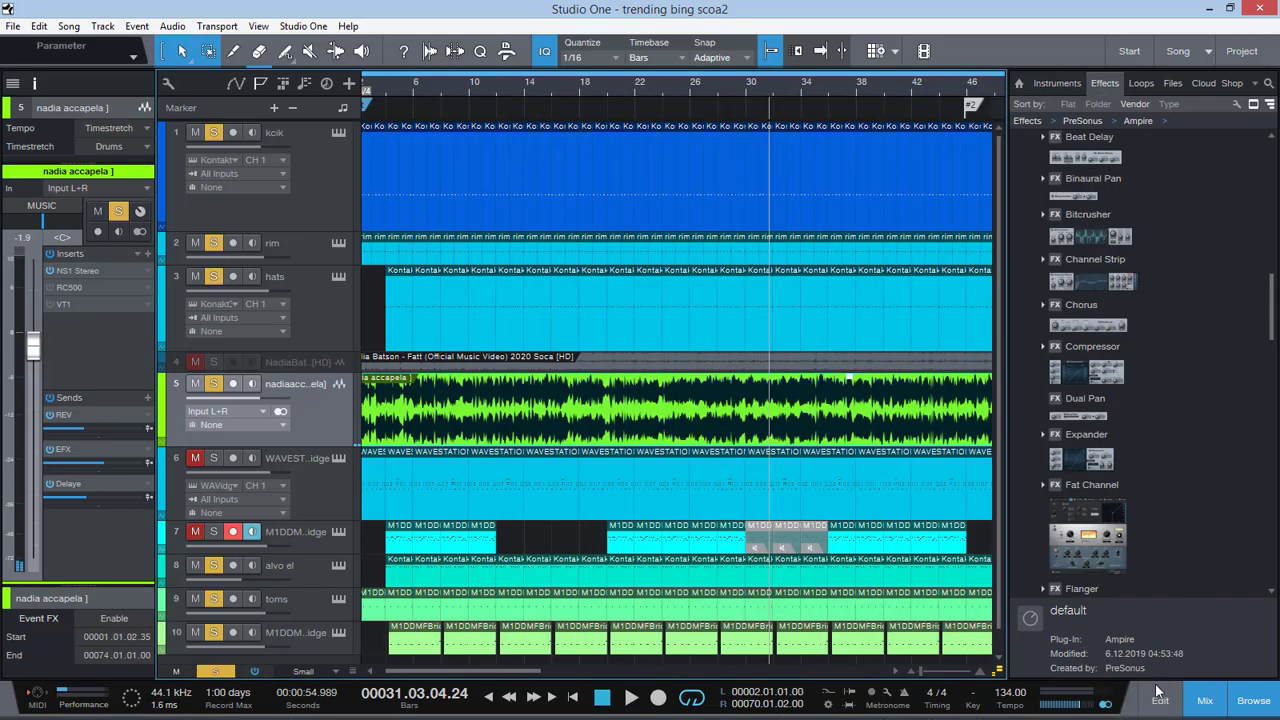
Step: Show the console and open the Fat Channel insert on the DRUMS bus
left_click(1205, 700)
left_click_drag(935, 718, 1165, 718)
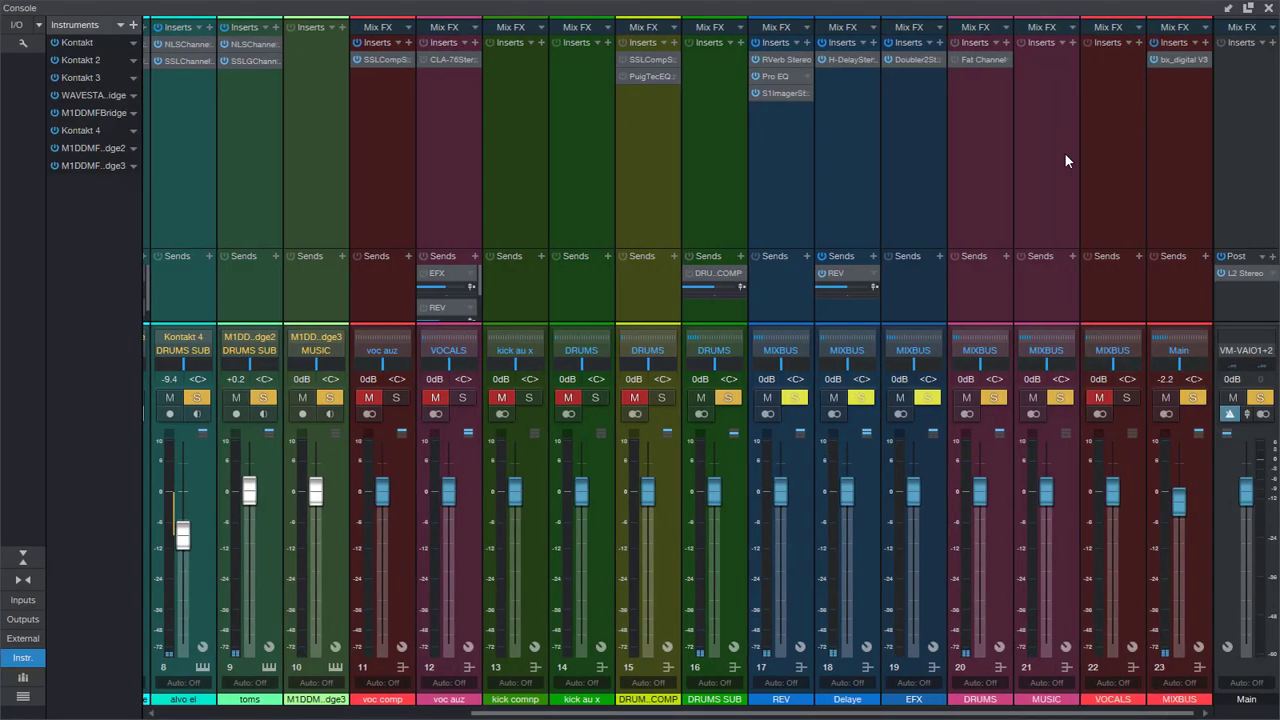
double_click(977, 56)
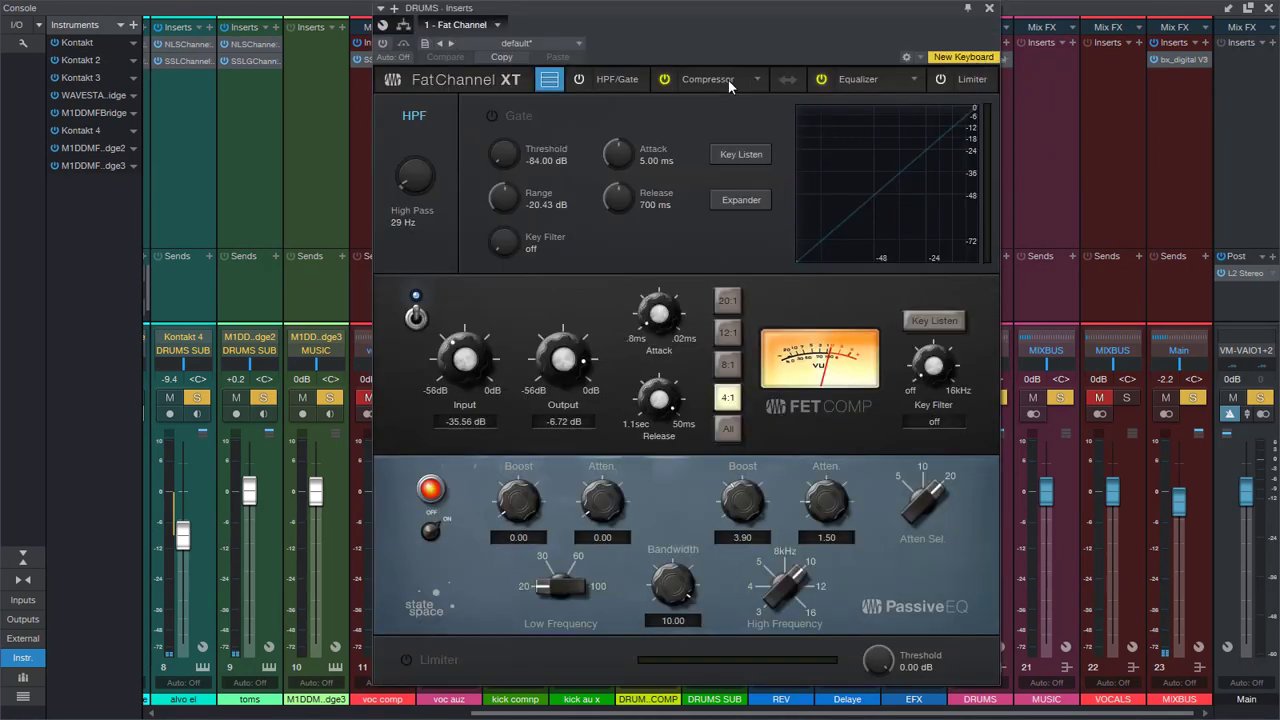
Step: Switch the Fat Channel's compressor model to Tube and back to FET
left_click(757, 80)
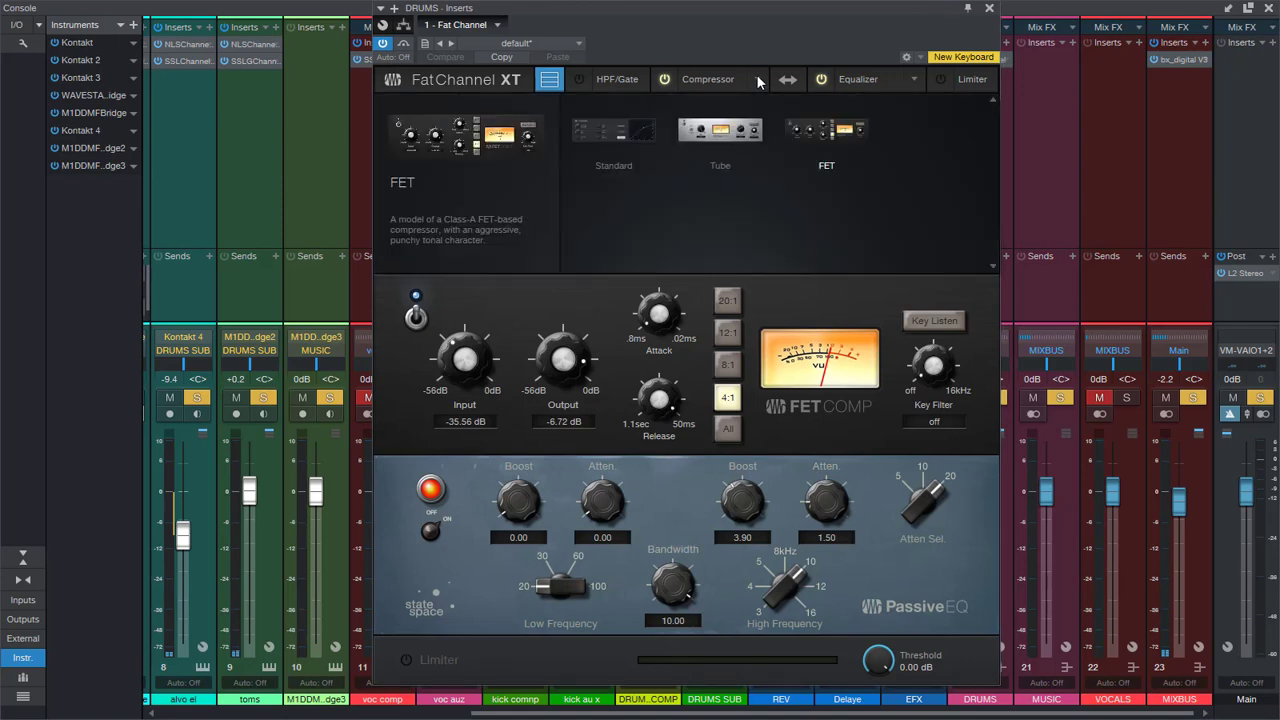
mouse_move(727, 137)
left_click(718, 132)
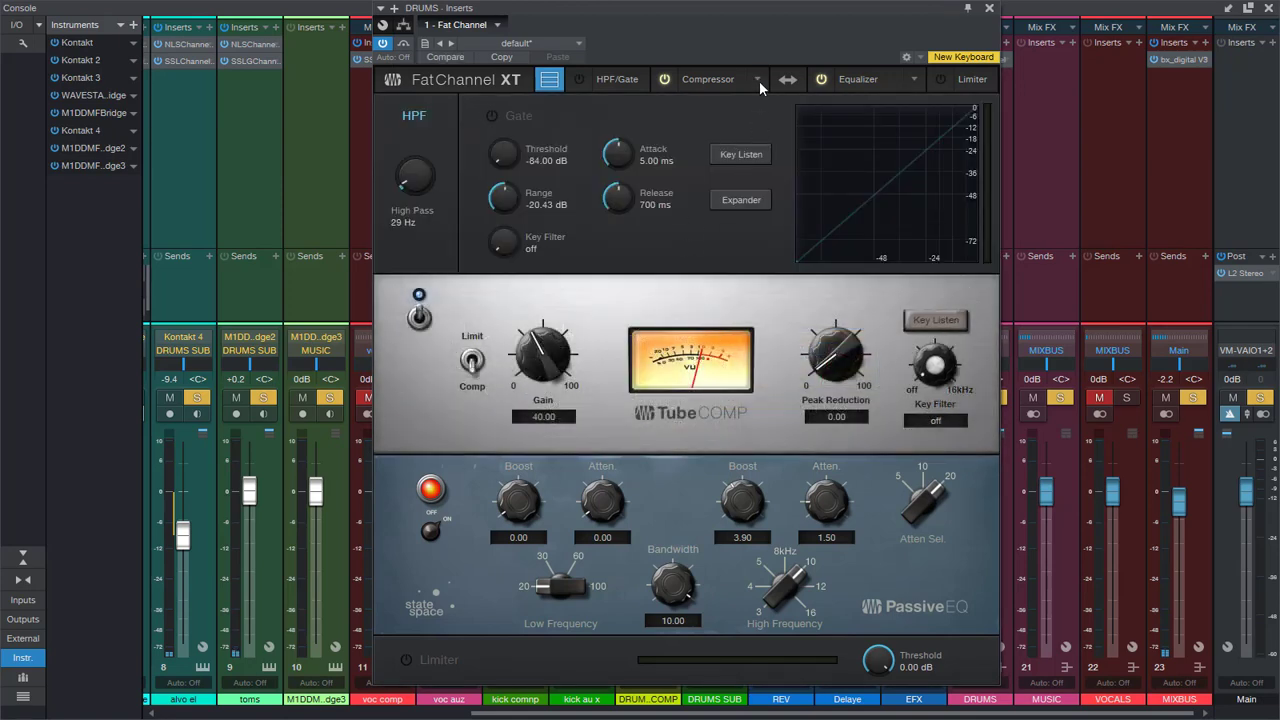
left_click(757, 80)
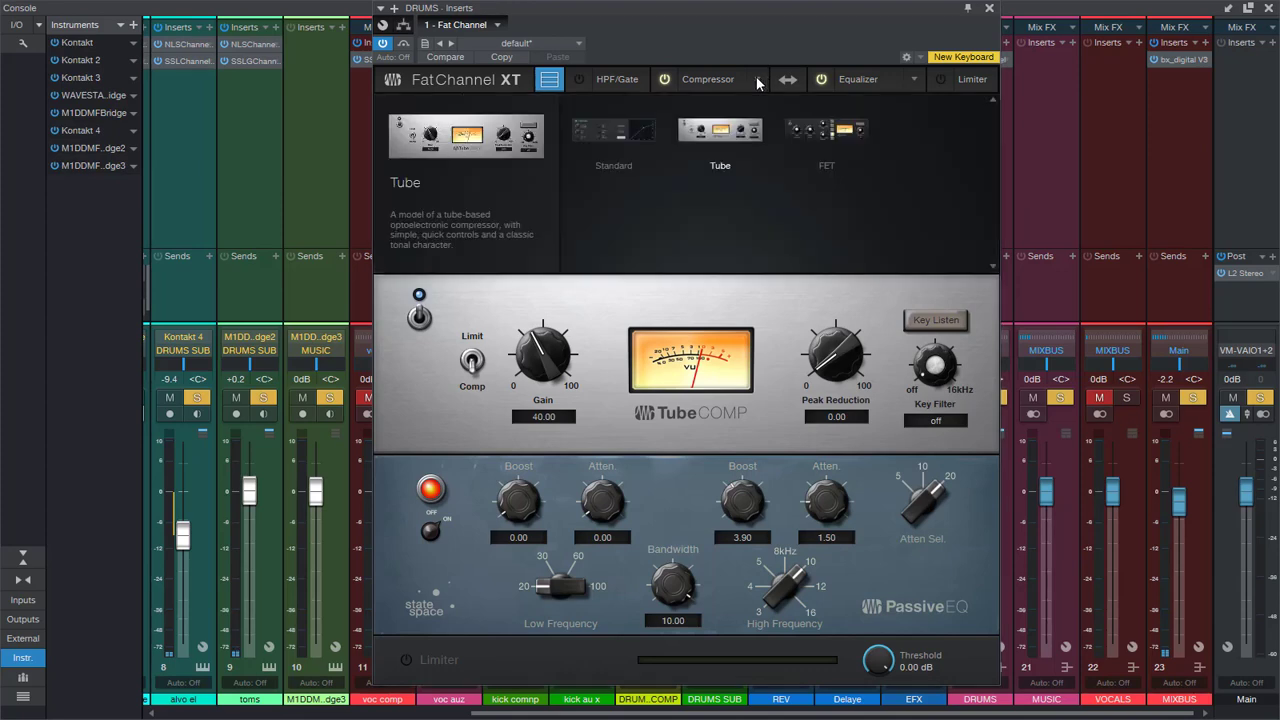
left_click(809, 132)
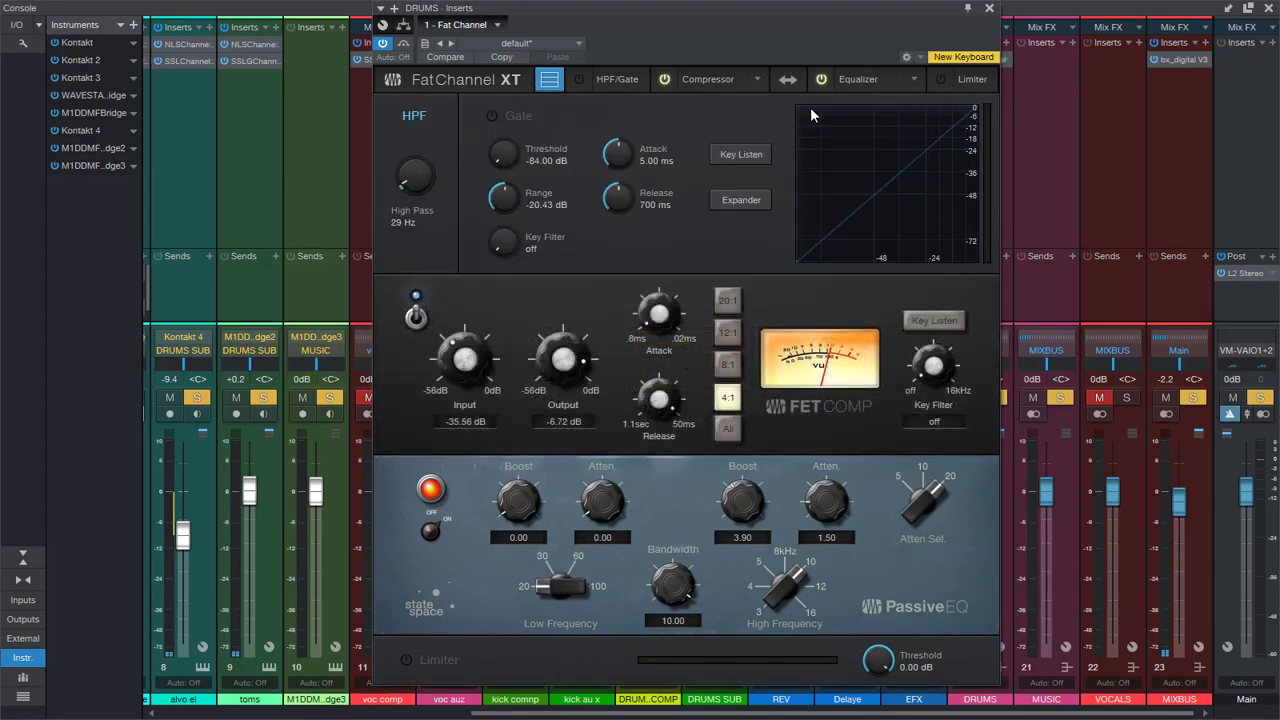
Step: Try the Fat Channel's Vintage equalizer model, return to Passive, and set its high-frequency boost to 3.40
left_click(913, 80)
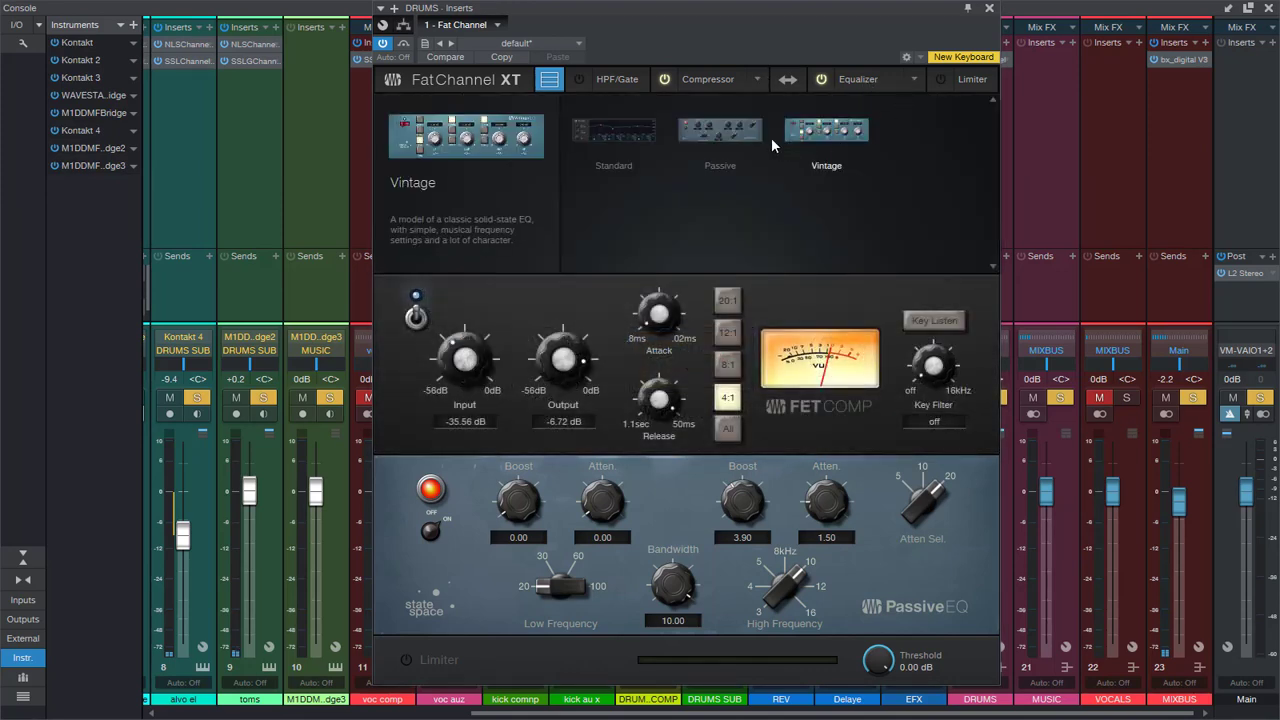
left_click(726, 142)
left_click(913, 80)
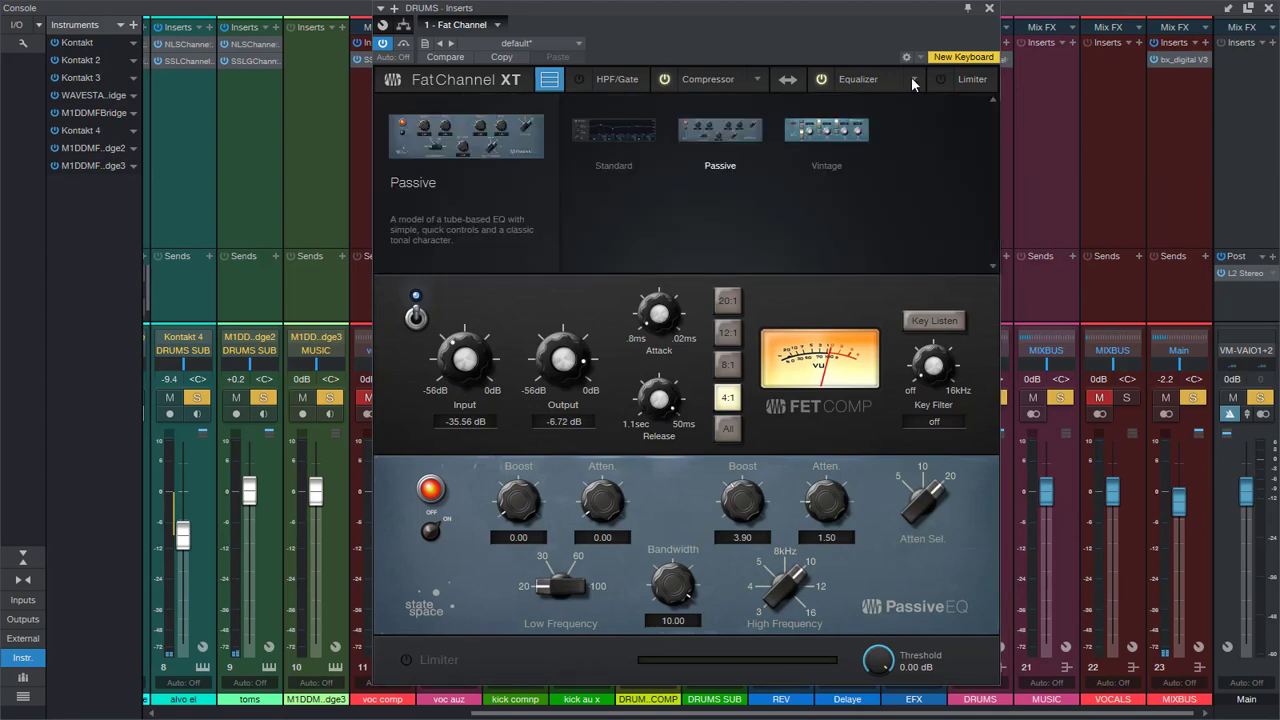
left_click(825, 132)
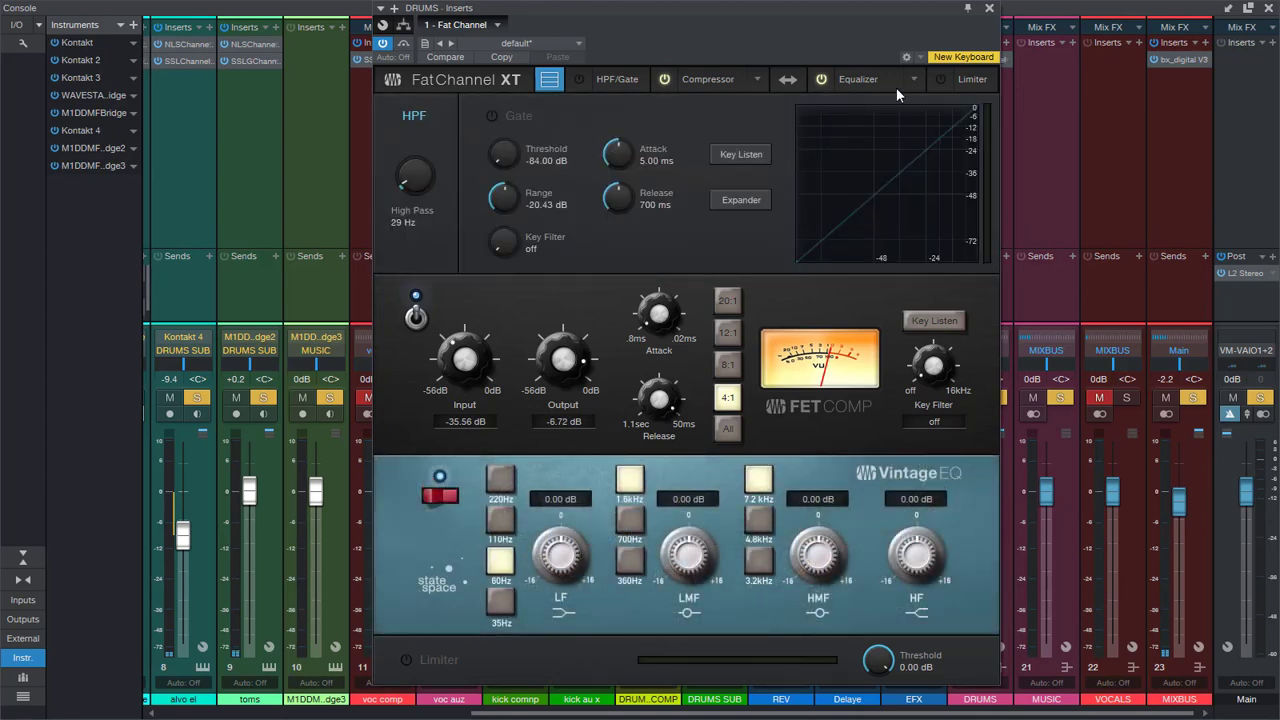
left_click(913, 80)
left_click(836, 132)
left_click(911, 79)
left_click(738, 134)
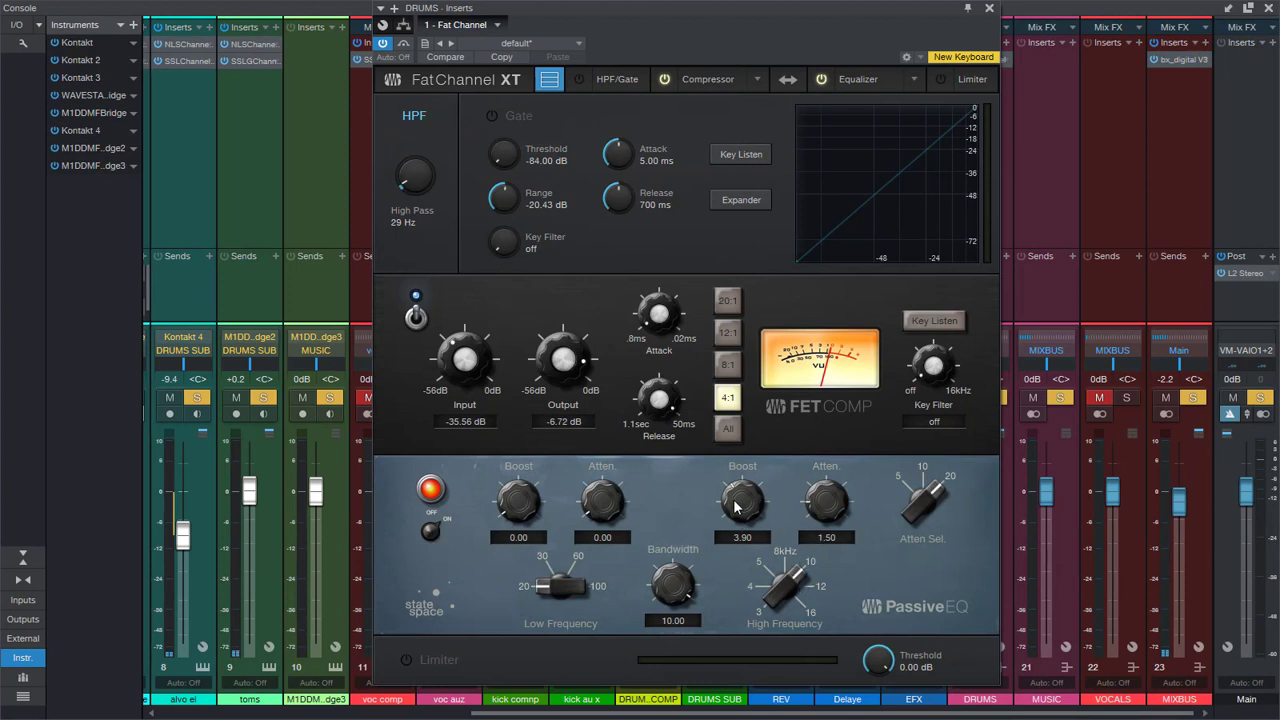
left_click_drag(734, 507, 735, 502)
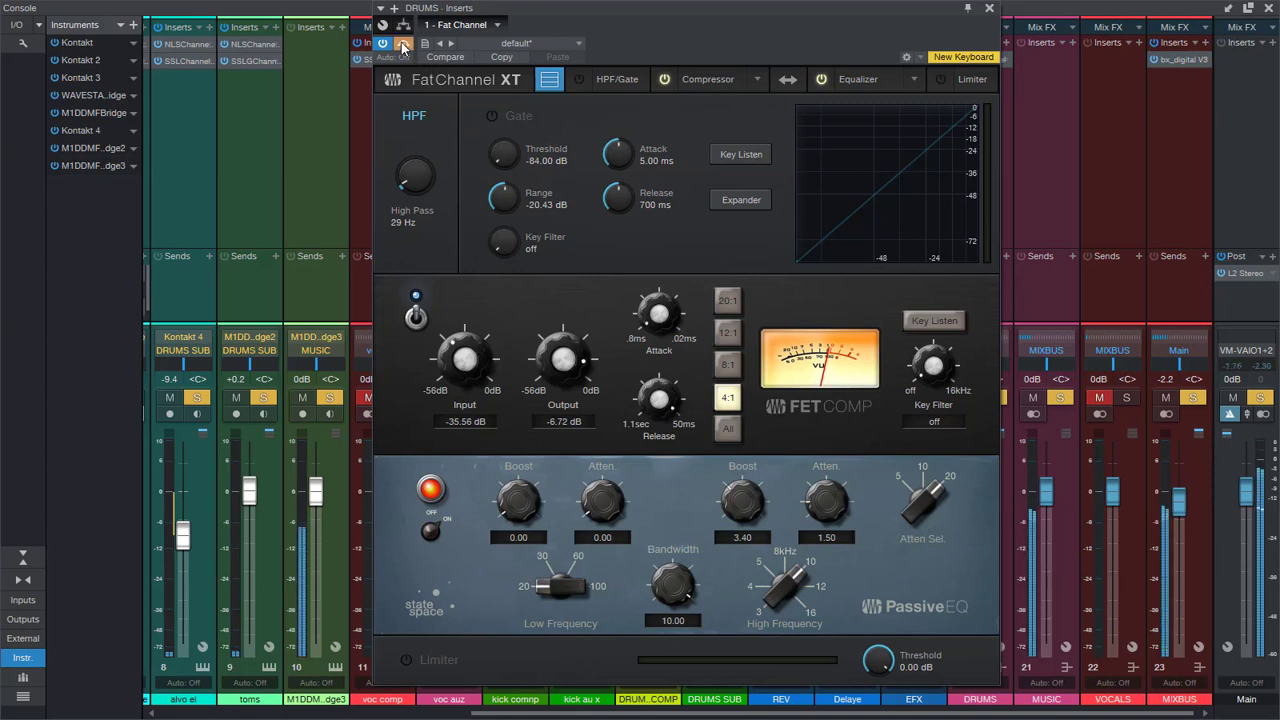
Step: Close the console, clear all solos to hear the full song with the Fat Channel bypassed, and stop playback
left_click(1268, 7)
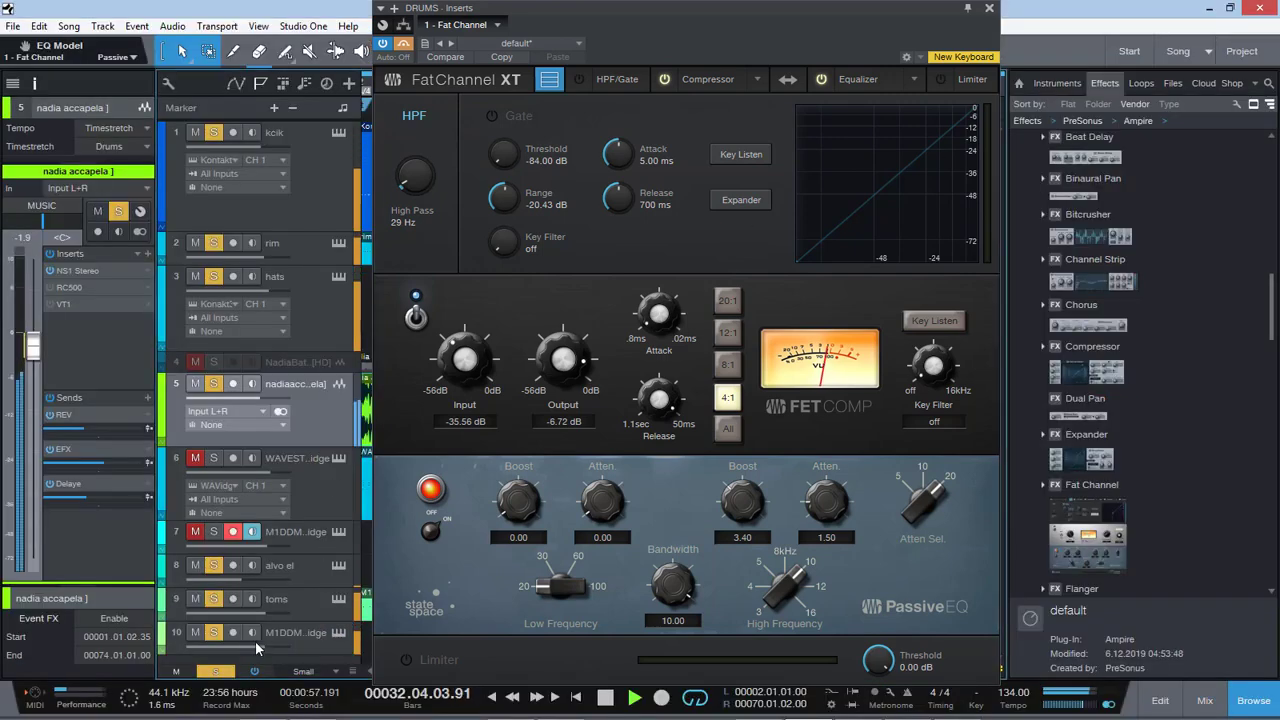
left_click(215, 671)
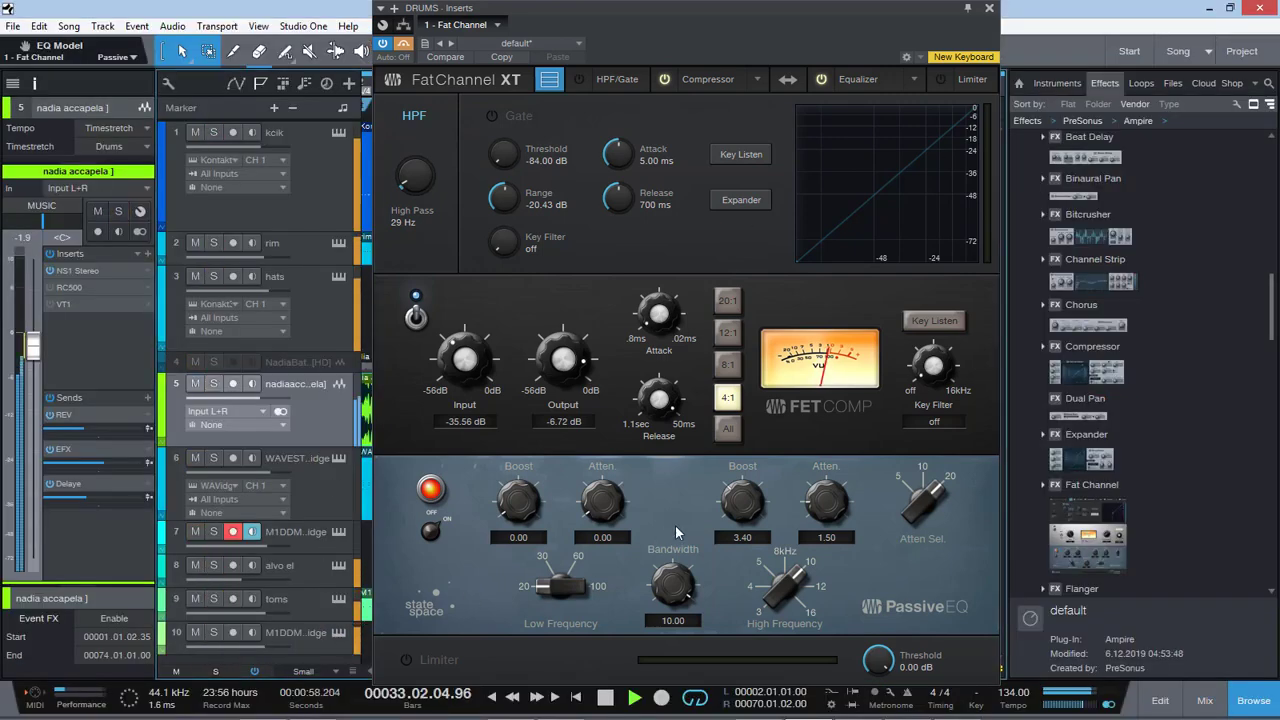
key("space")
Step: Take the Fat Channel out of bypass, resume playback, and set the FET compressor's input to -33.88 dB
left_click(404, 47)
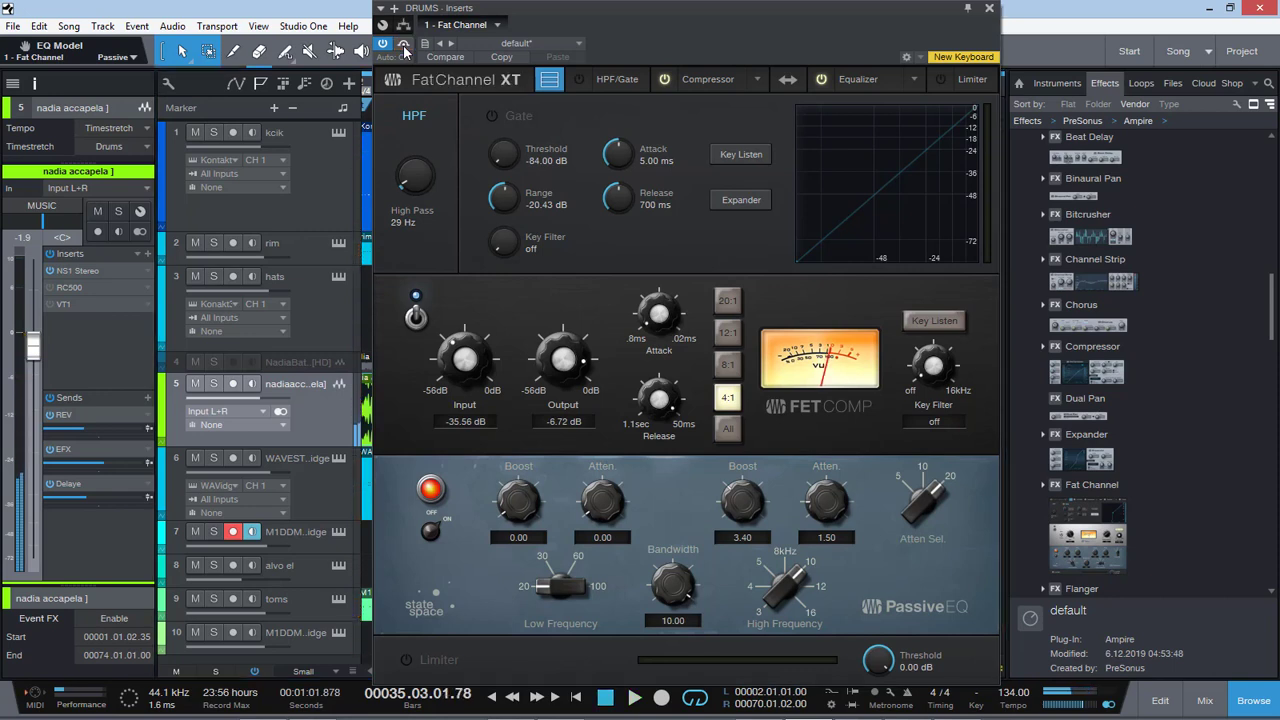
key("space")
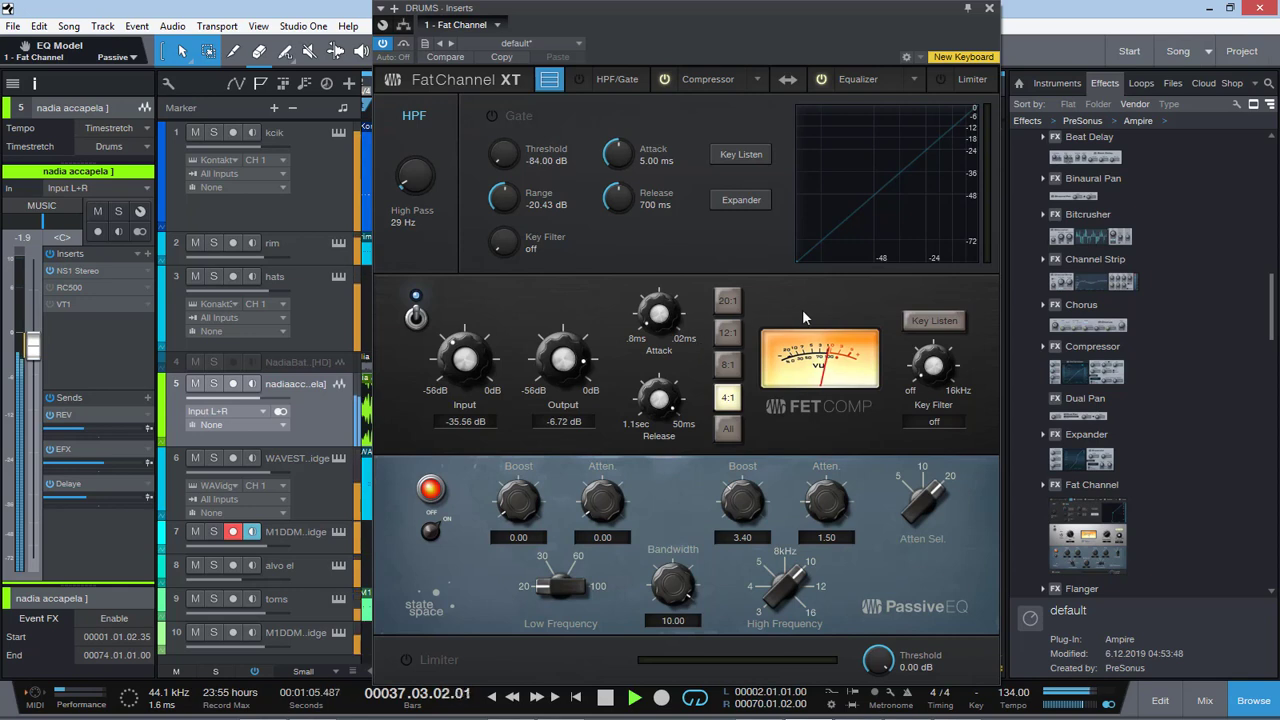
left_click_drag(464, 362, 479, 345)
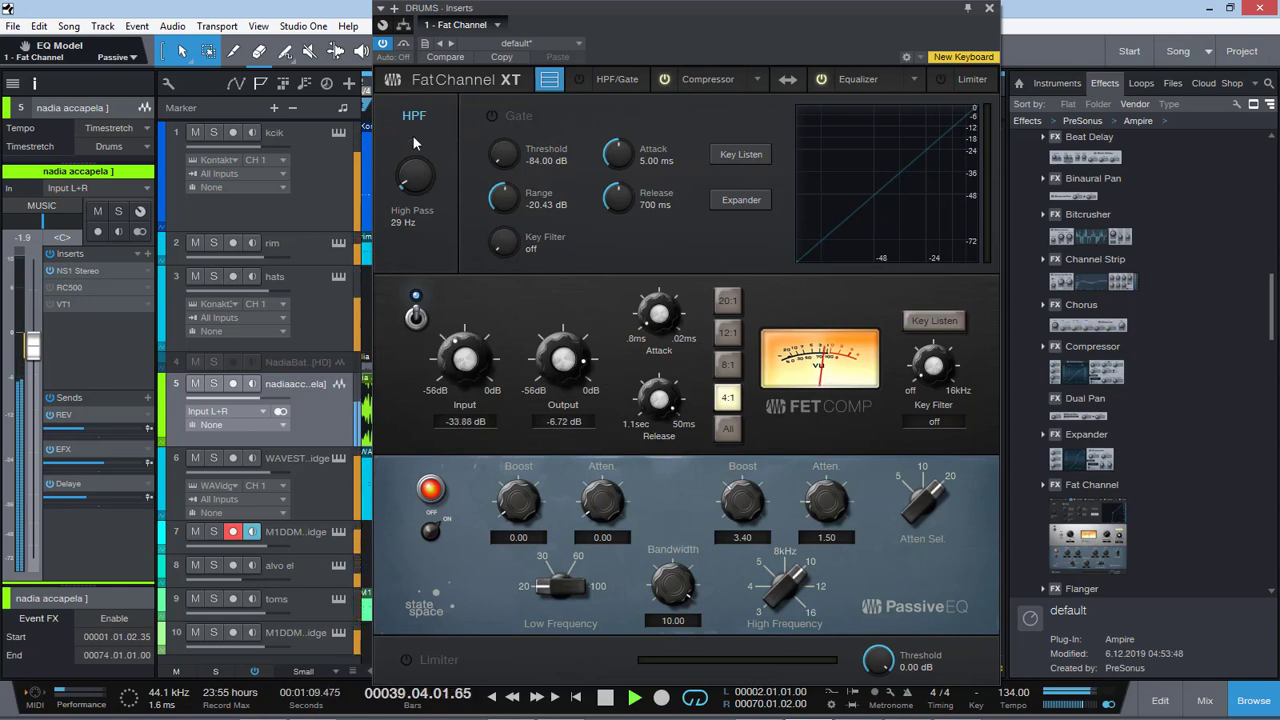
Step: Switch the Fat Channel's FET compressor off and back on to compare the sound, and stop playback
left_click(416, 317)
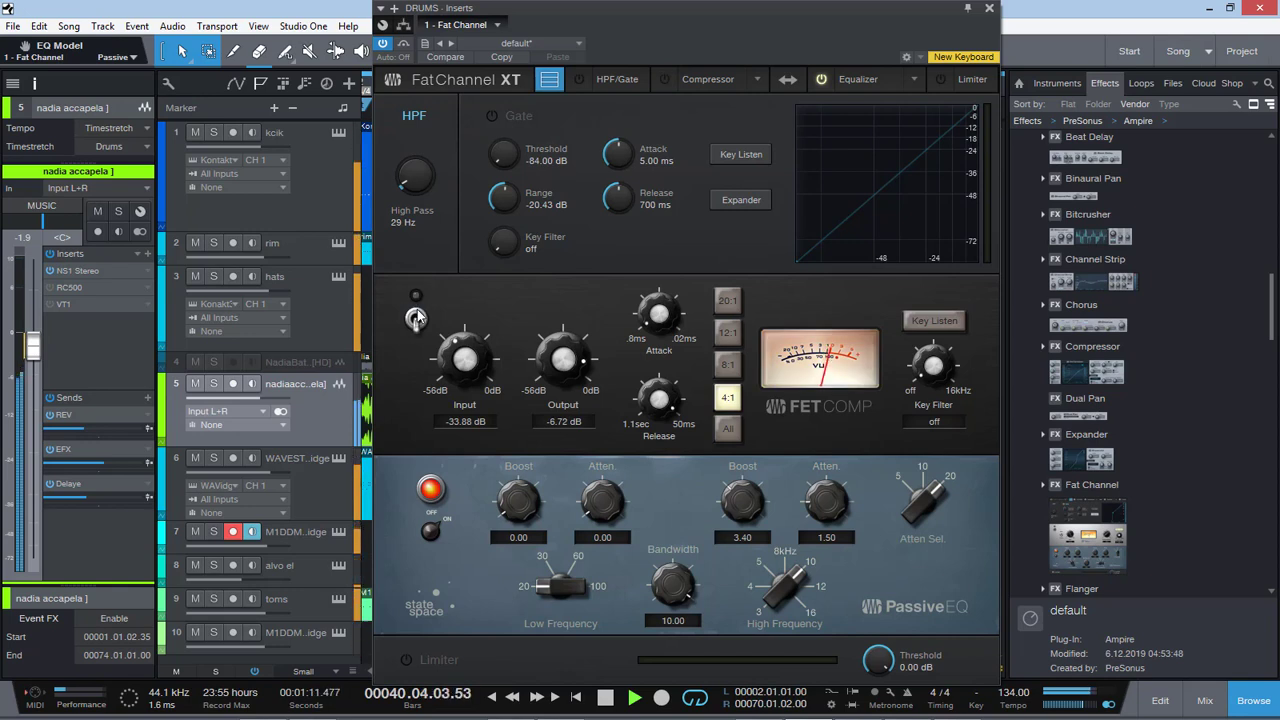
left_click(416, 317)
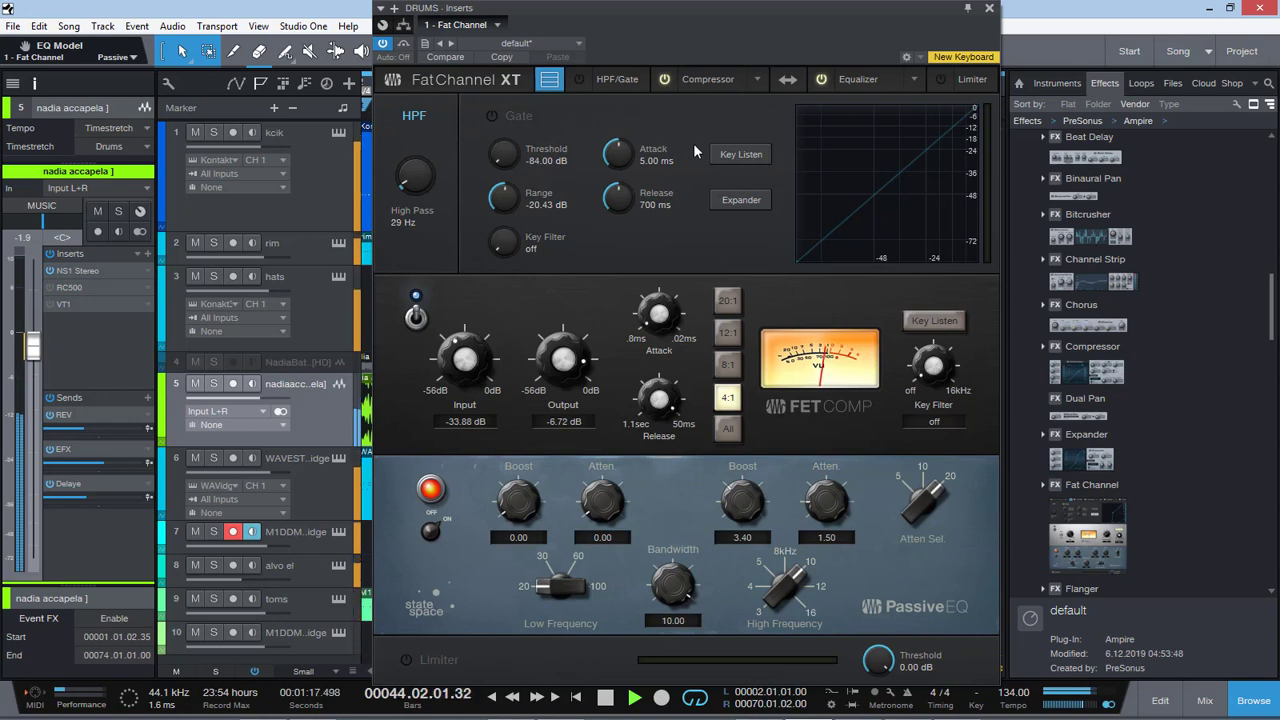
key("space")
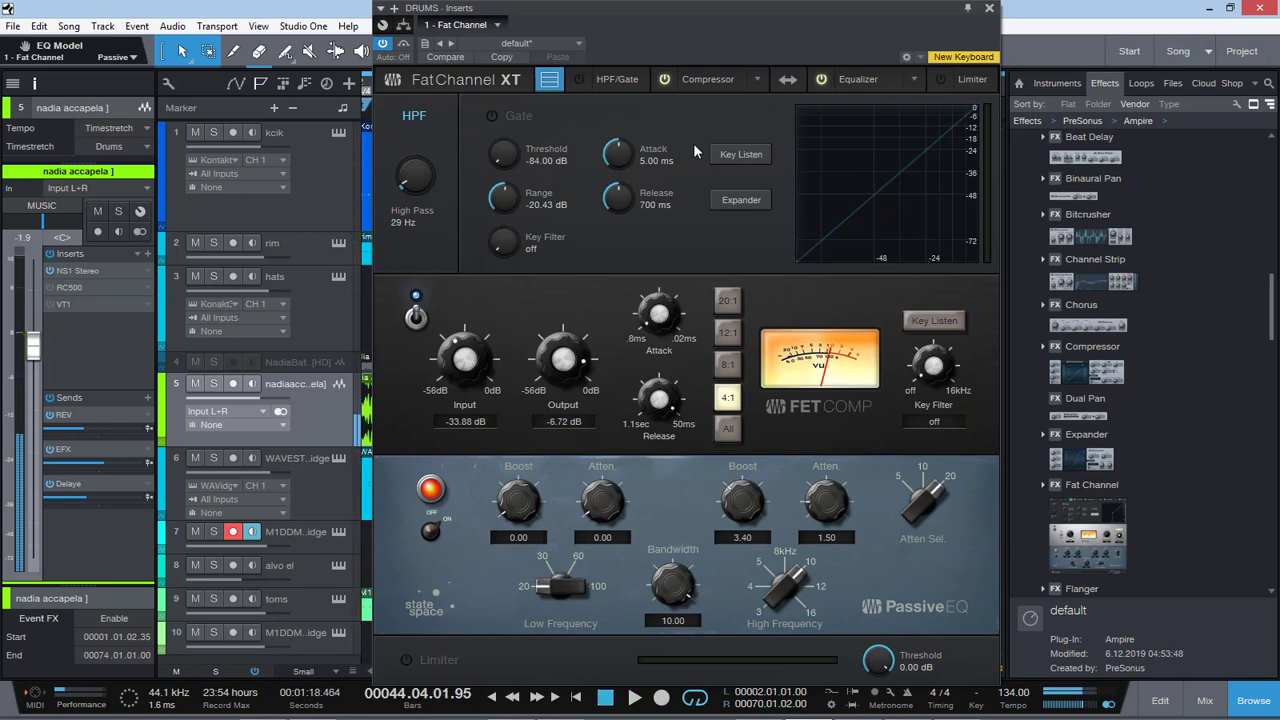
Step: Close the Fat Channel window and look through the PreSonus effects in the browser, from Ampire's presets to Pedalboard and Phaser
left_click(758, 82)
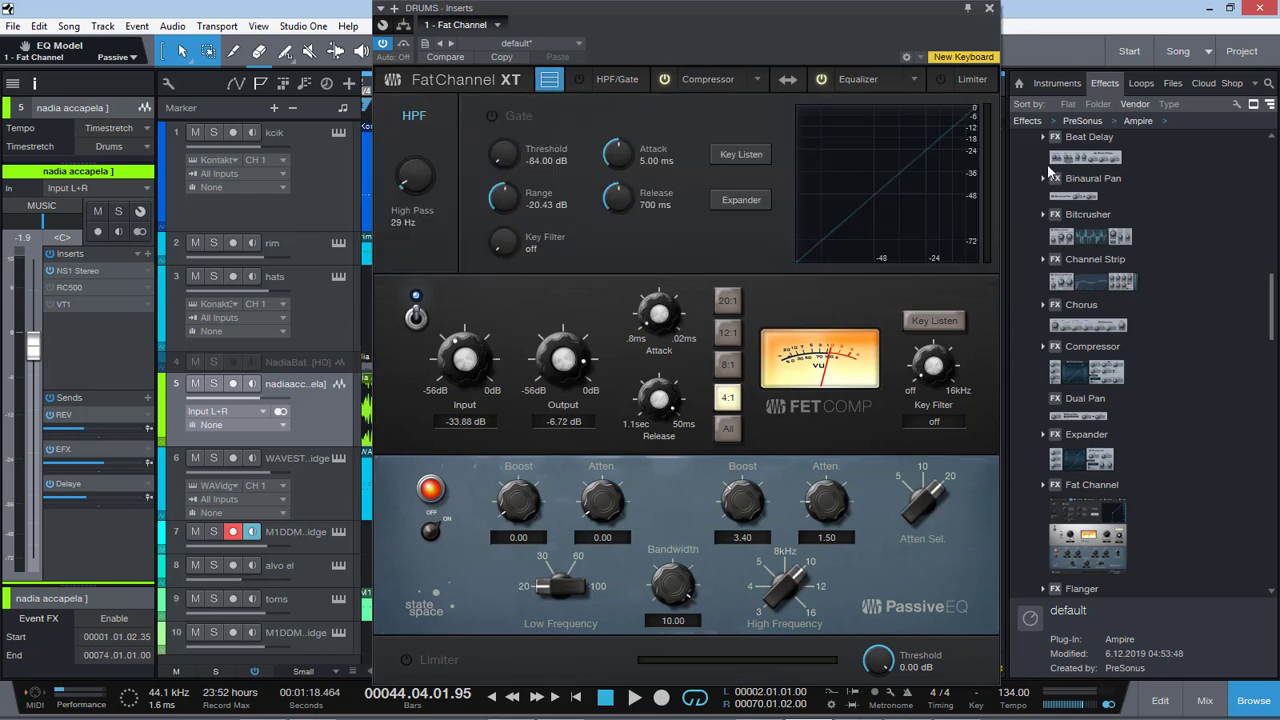
left_click(989, 8)
scroll(1088, 213, "up", 6)
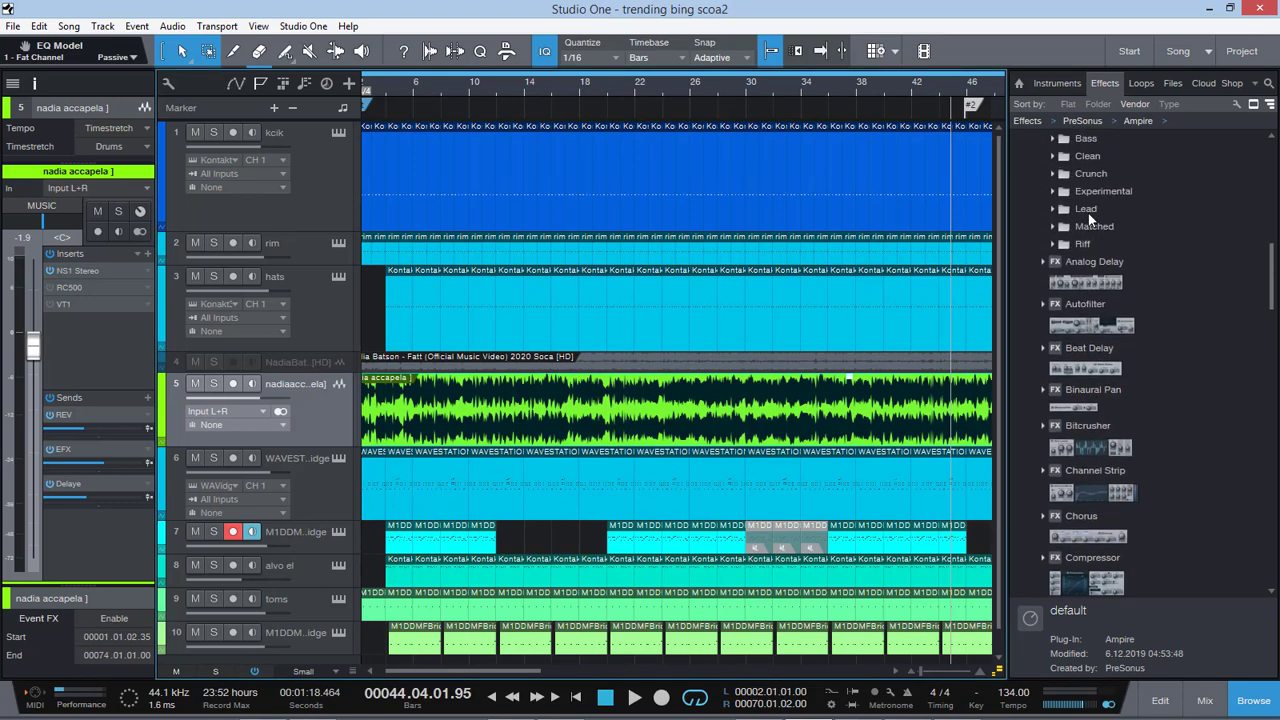
scroll(1088, 213, "down", 6)
scroll(1088, 213, "down", 8)
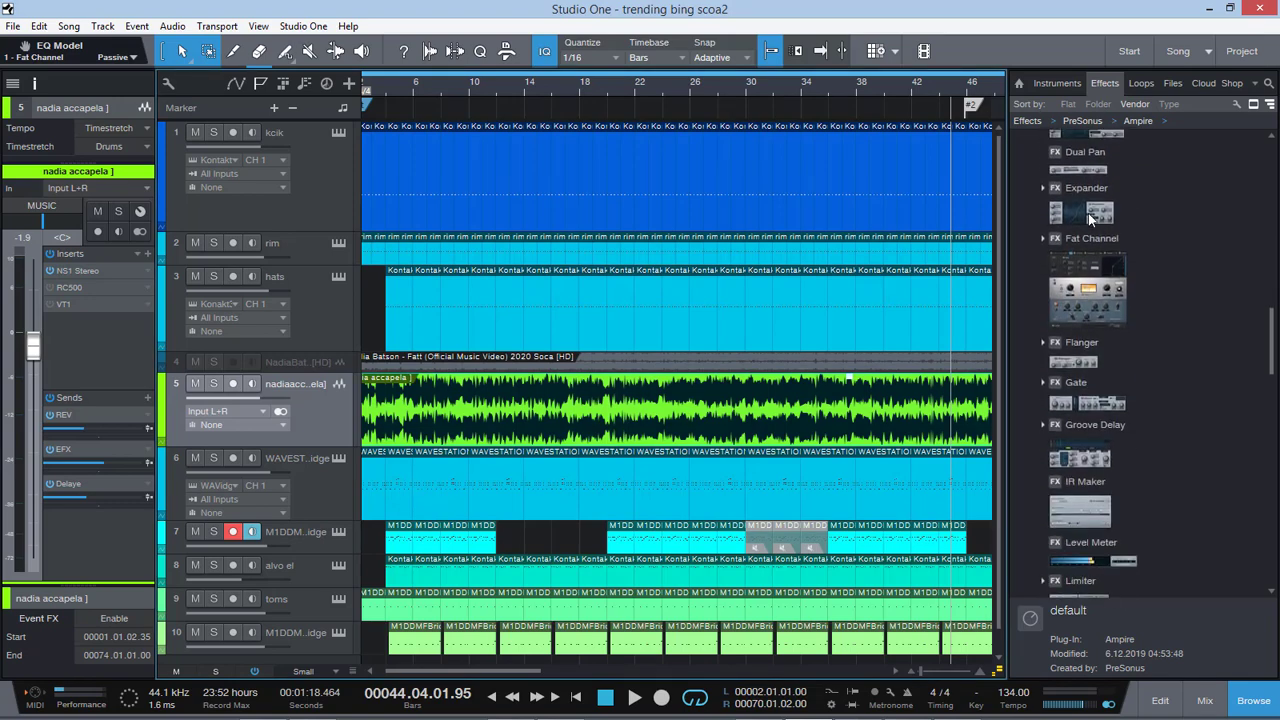
scroll(1089, 218, "down", 4)
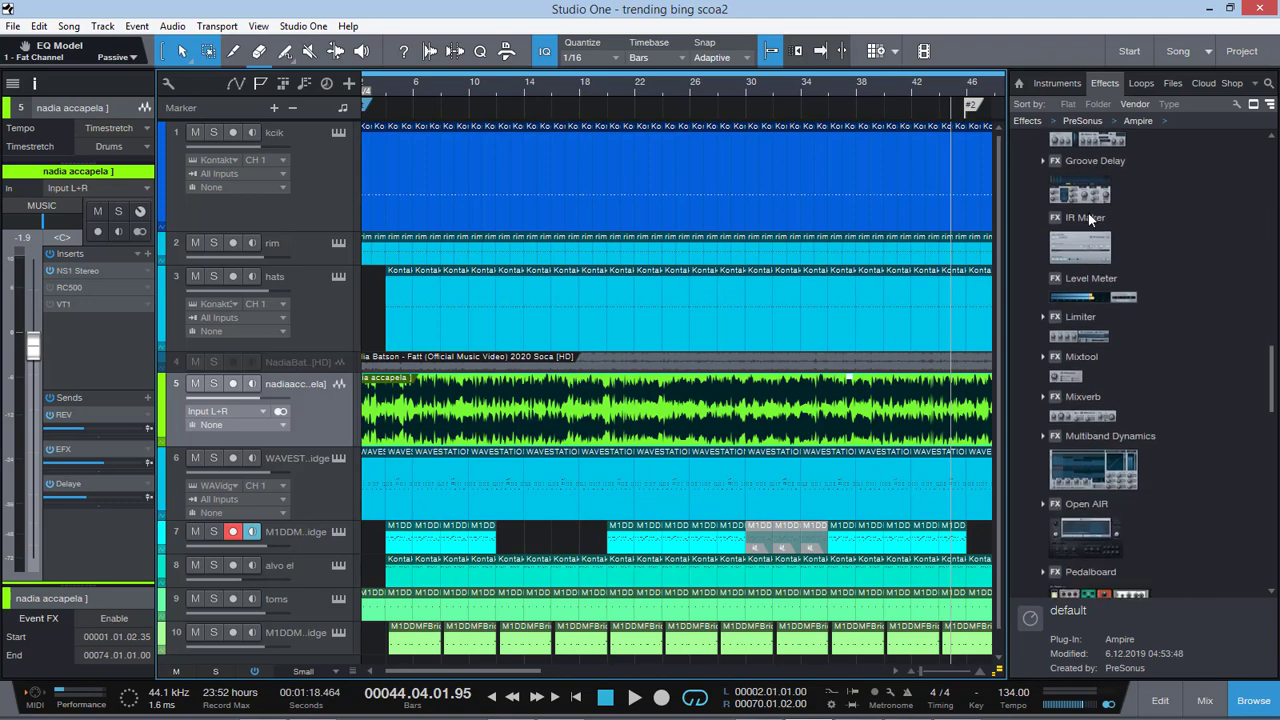
scroll(1090, 218, "down", 2)
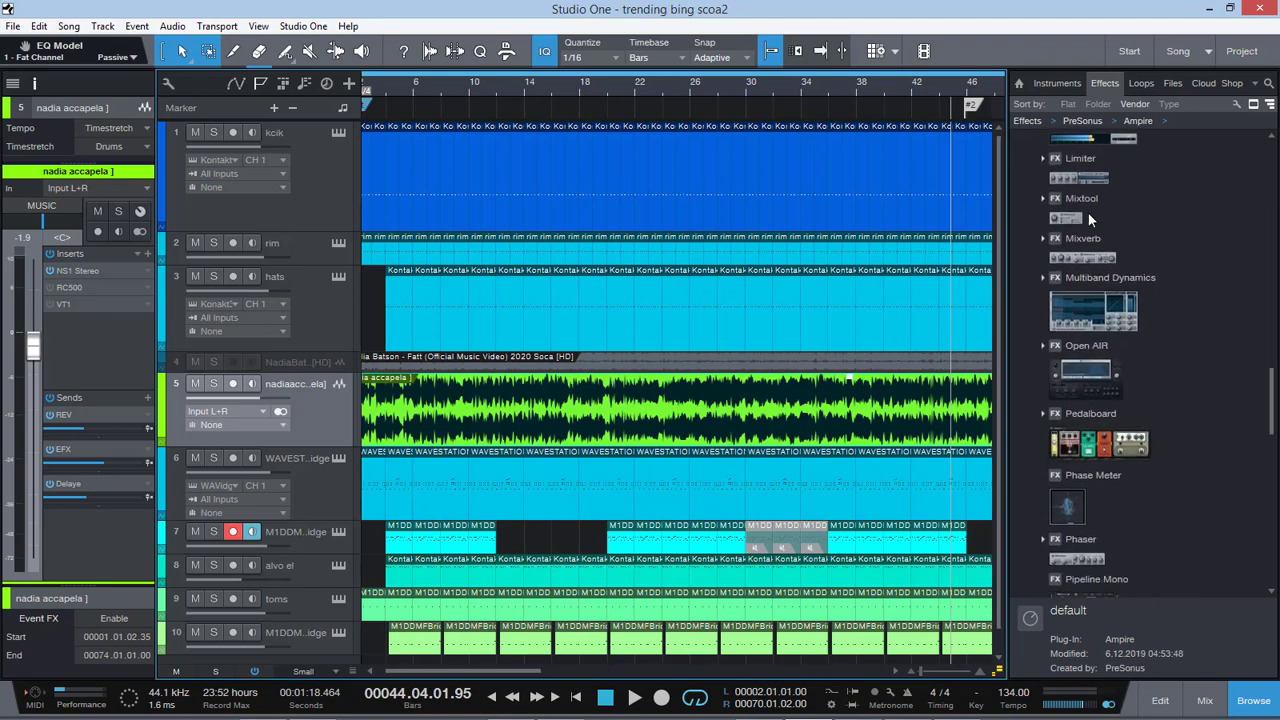
scroll(1088, 212, "up", 6)
Step: Show the browser's instruments, narrow the browser to widen the arrangement, and select a part on the kick track
left_click(1050, 83)
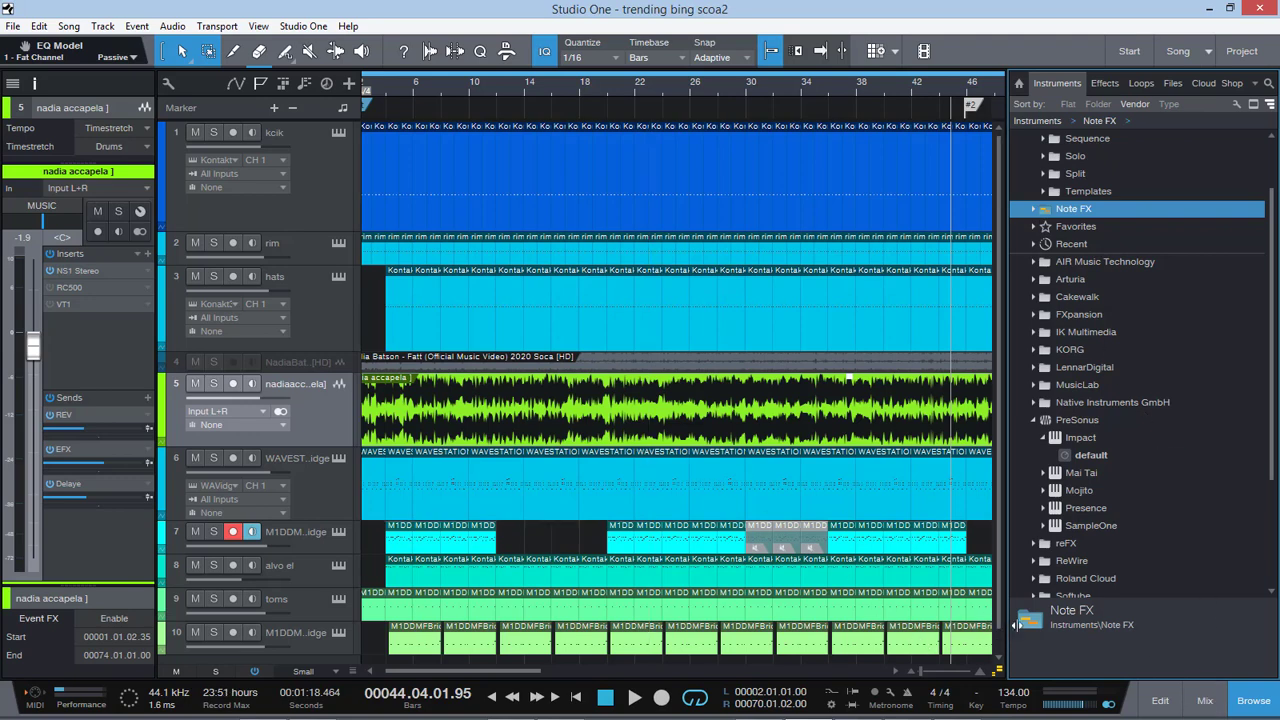
left_click_drag(1005, 626, 1073, 626)
left_click_drag(990, 672, 985, 673)
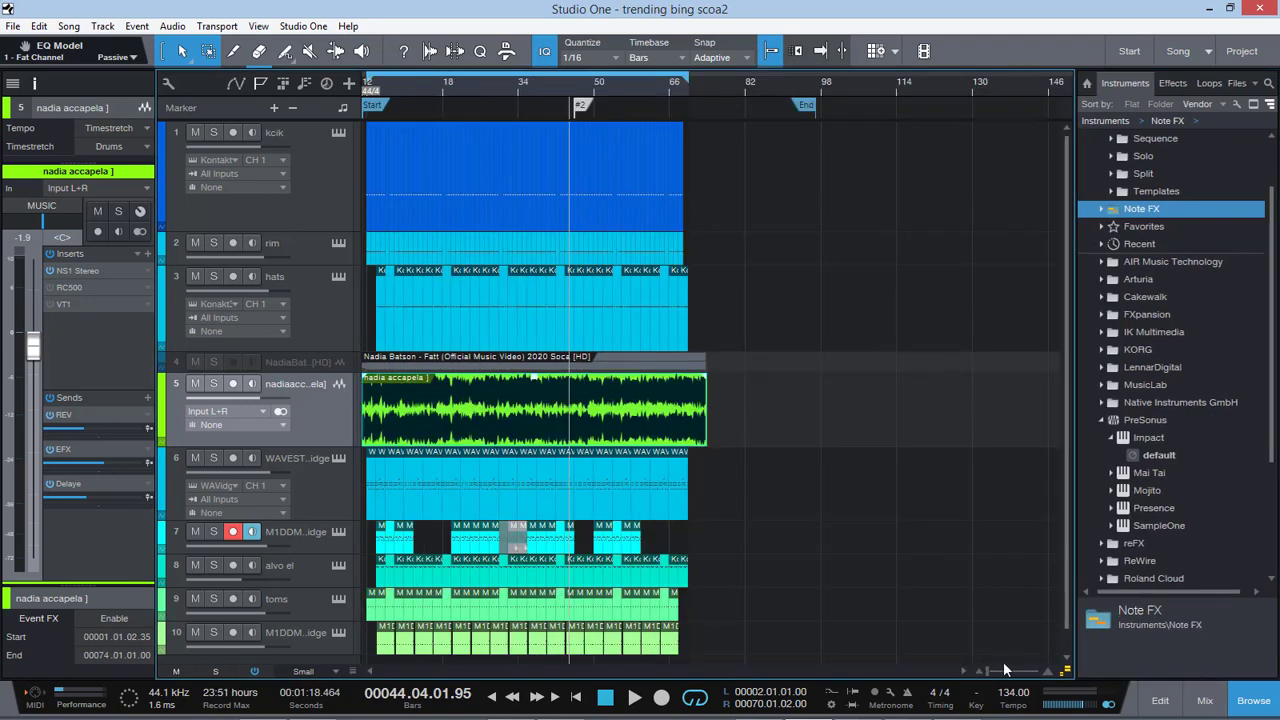
left_click_drag(1065, 606, 1064, 640)
scroll(1063, 645, "up", 1)
left_click(328, 186)
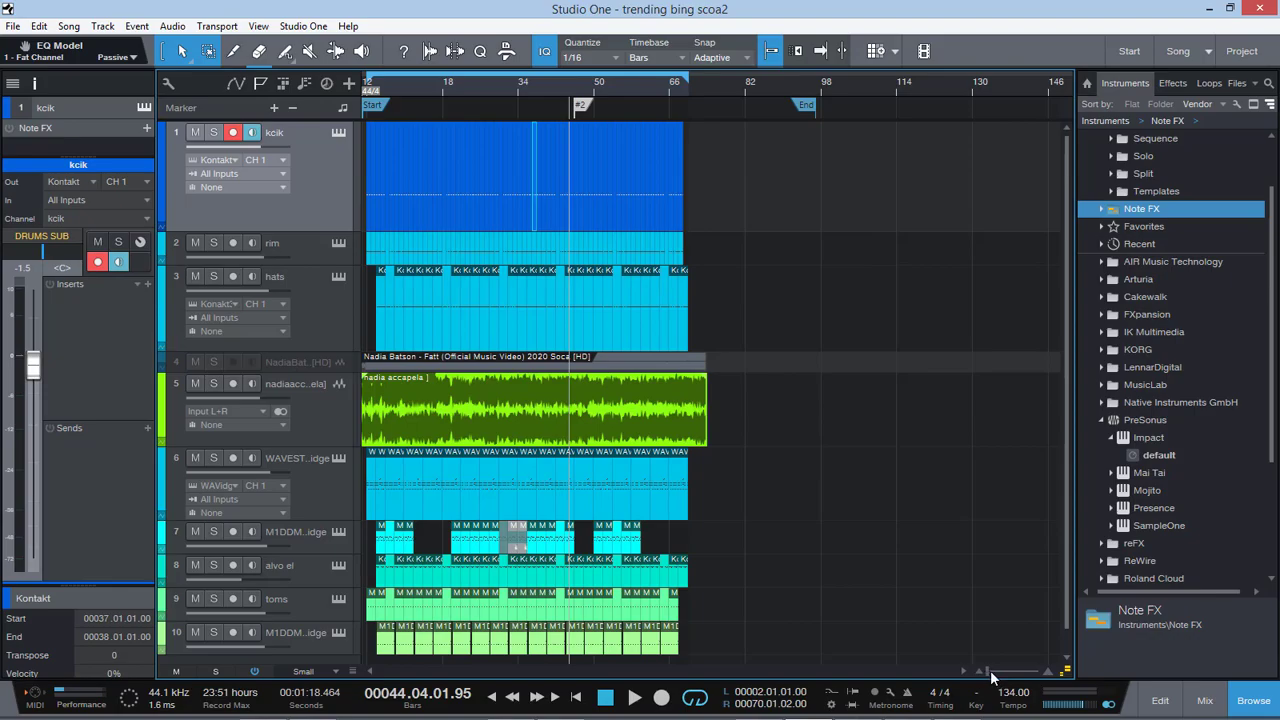
left_click_drag(988, 672, 990, 673)
Step: Open the console and view the Pedalboard insert and macro controls of the WAVESTATION channel, closing the channel window after viewing
left_click(1206, 700)
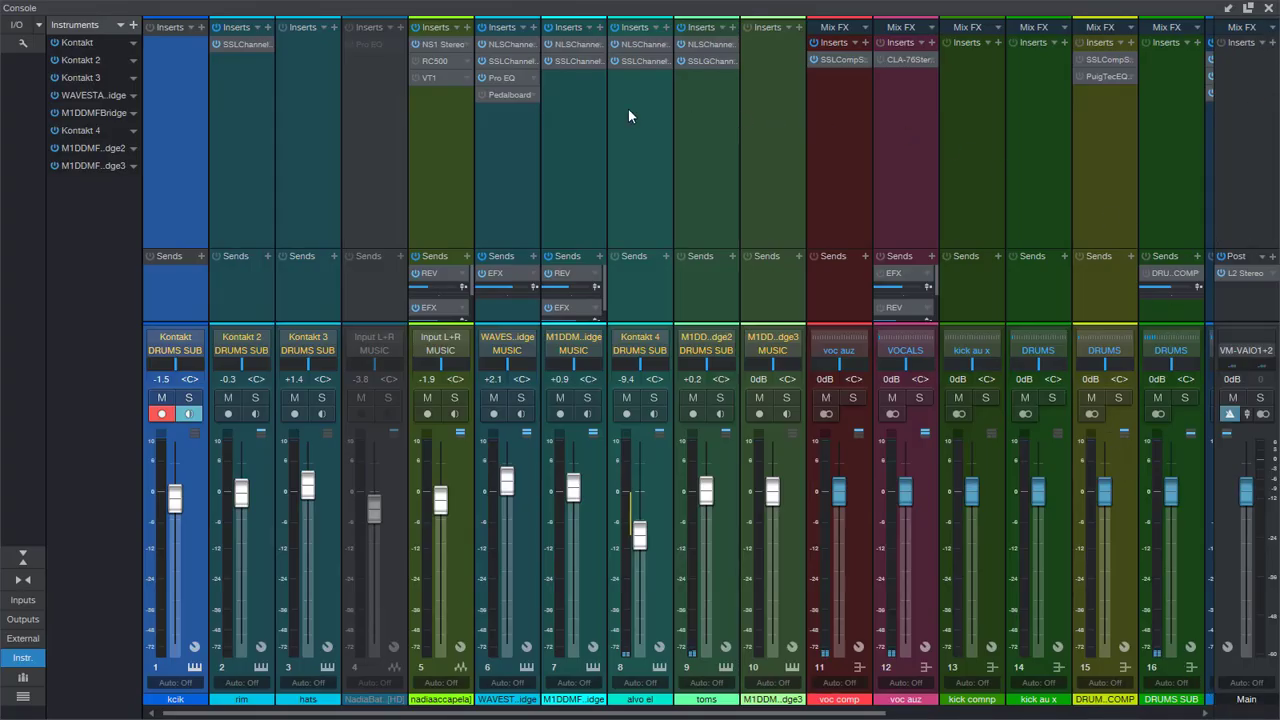
left_click(519, 94)
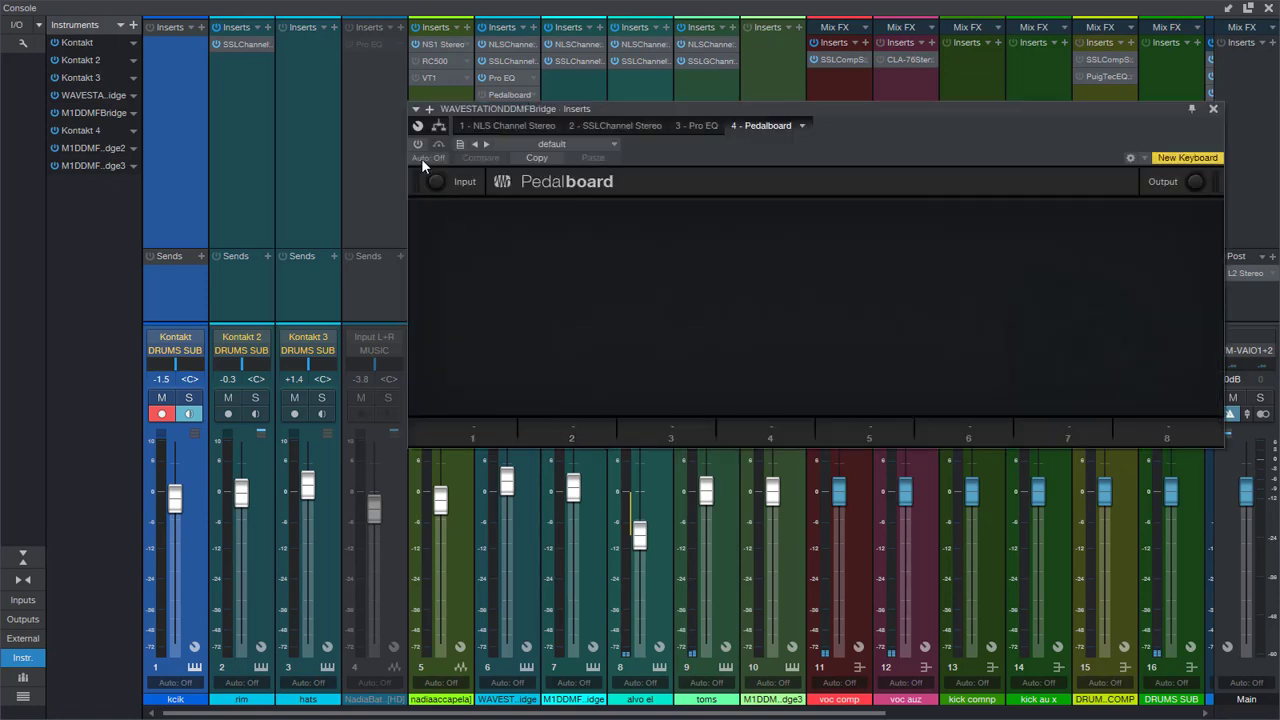
left_click(417, 125)
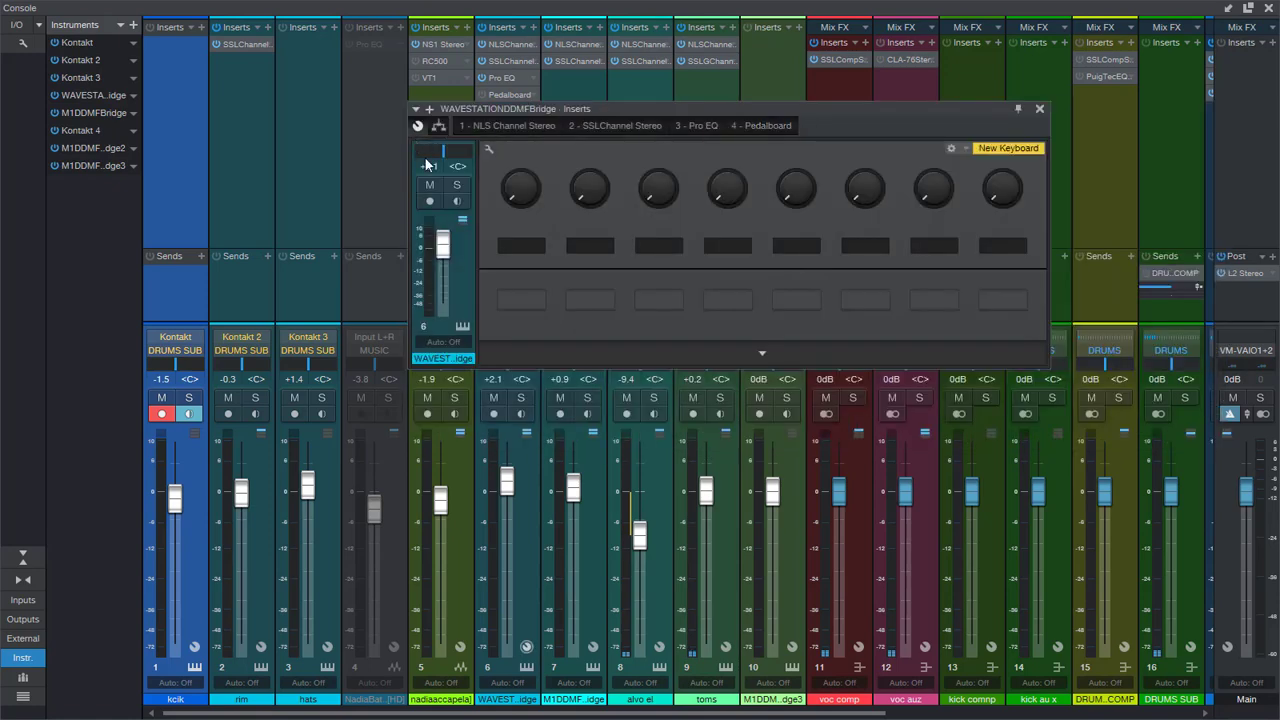
left_click(1039, 109)
Step: Activate the WAVESTATION channel's Pedalboard insert with its input and output controls expanded, and close the console
left_click(526, 95)
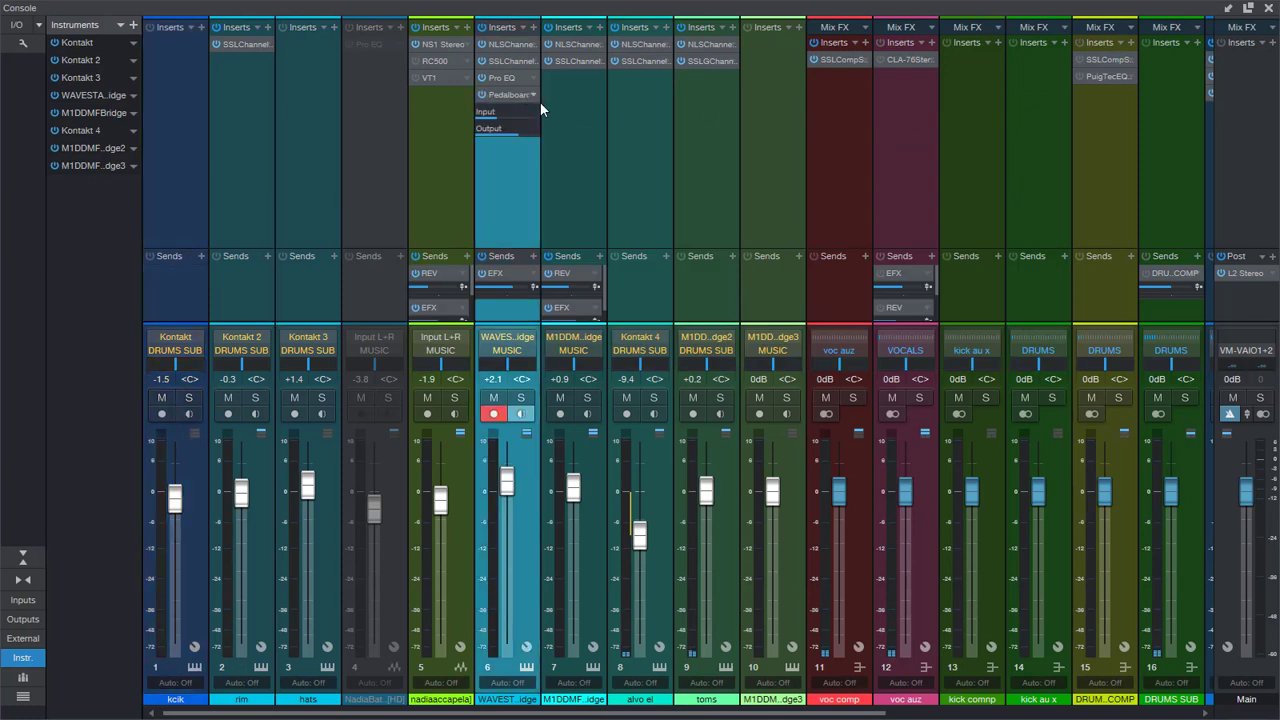
right_click(540, 103)
left_click(489, 208)
left_click(1270, 10)
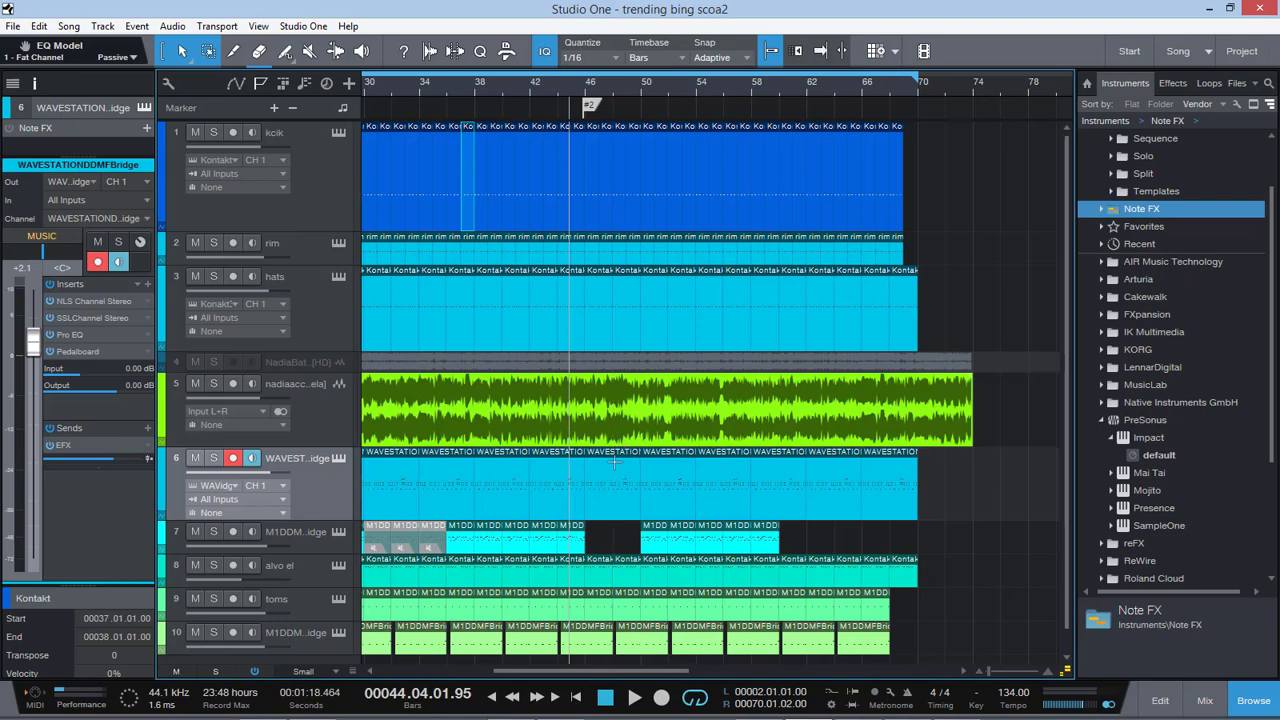
Step: Look at the Convert Part to Pattern option for a hats part, and view studio 4.6.jpg in Windows Photo Viewer before closing it
right_click(538, 320)
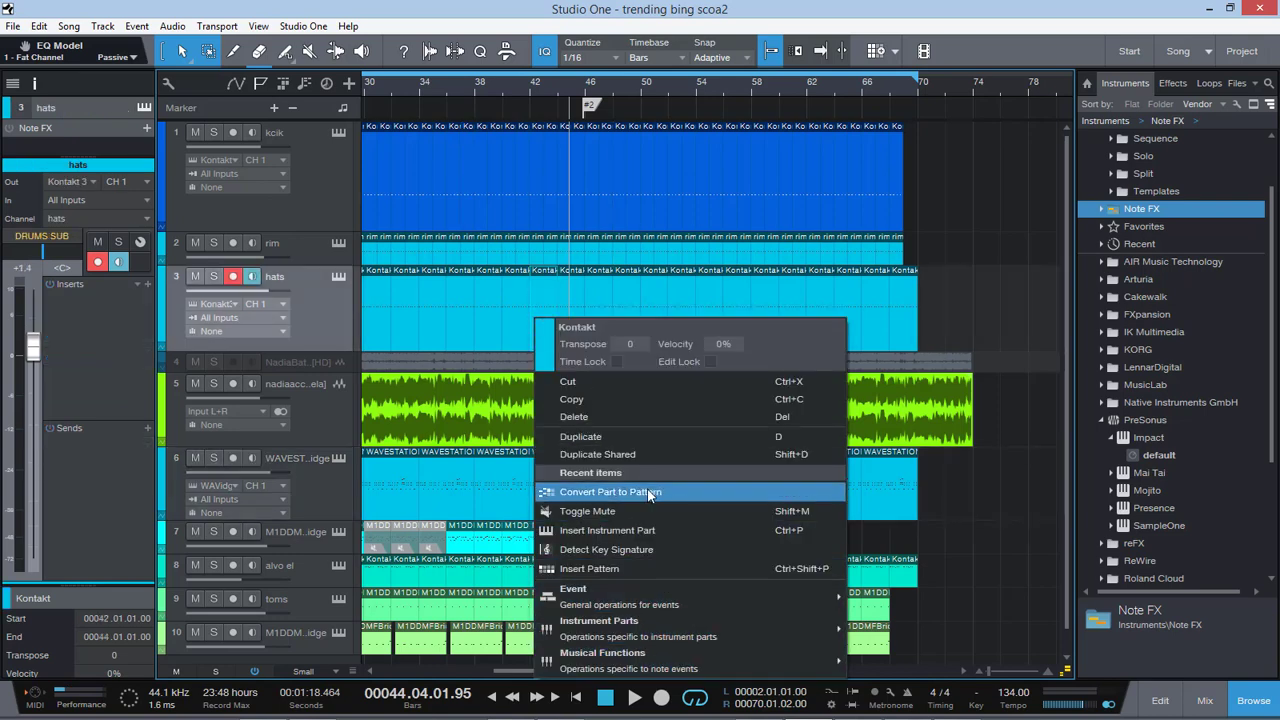
left_click(316, 329)
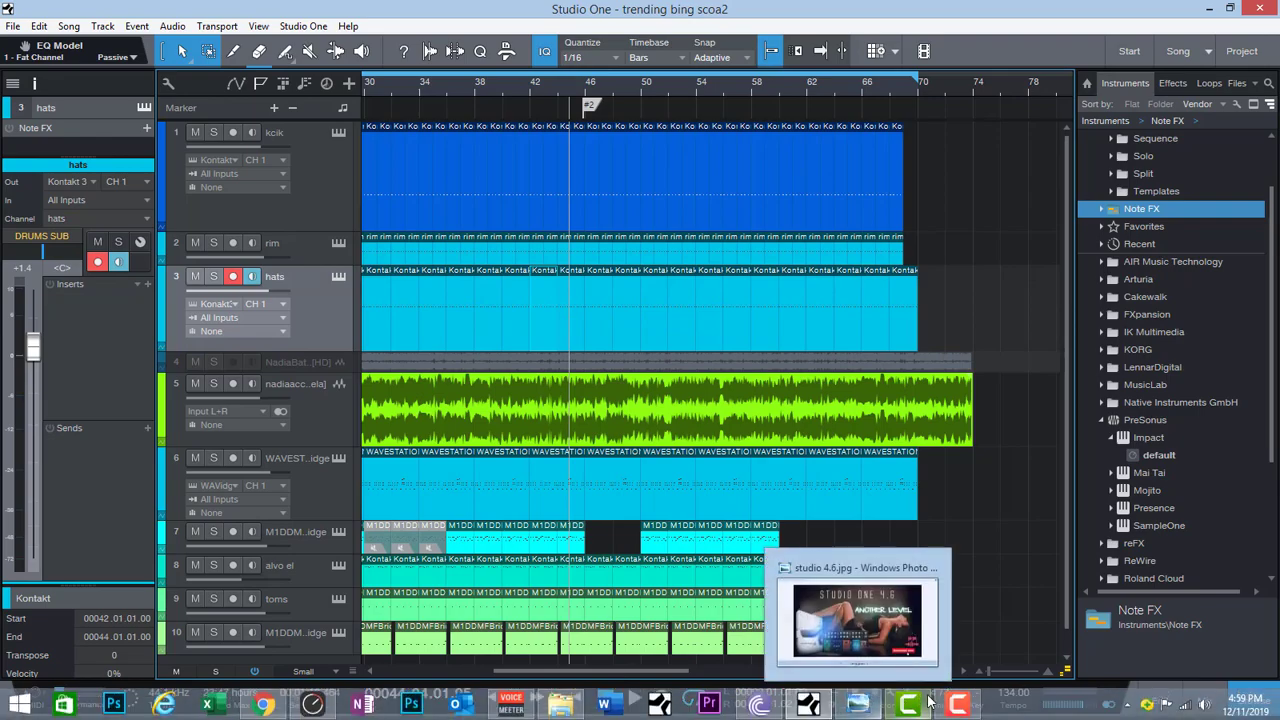
left_click(860, 708)
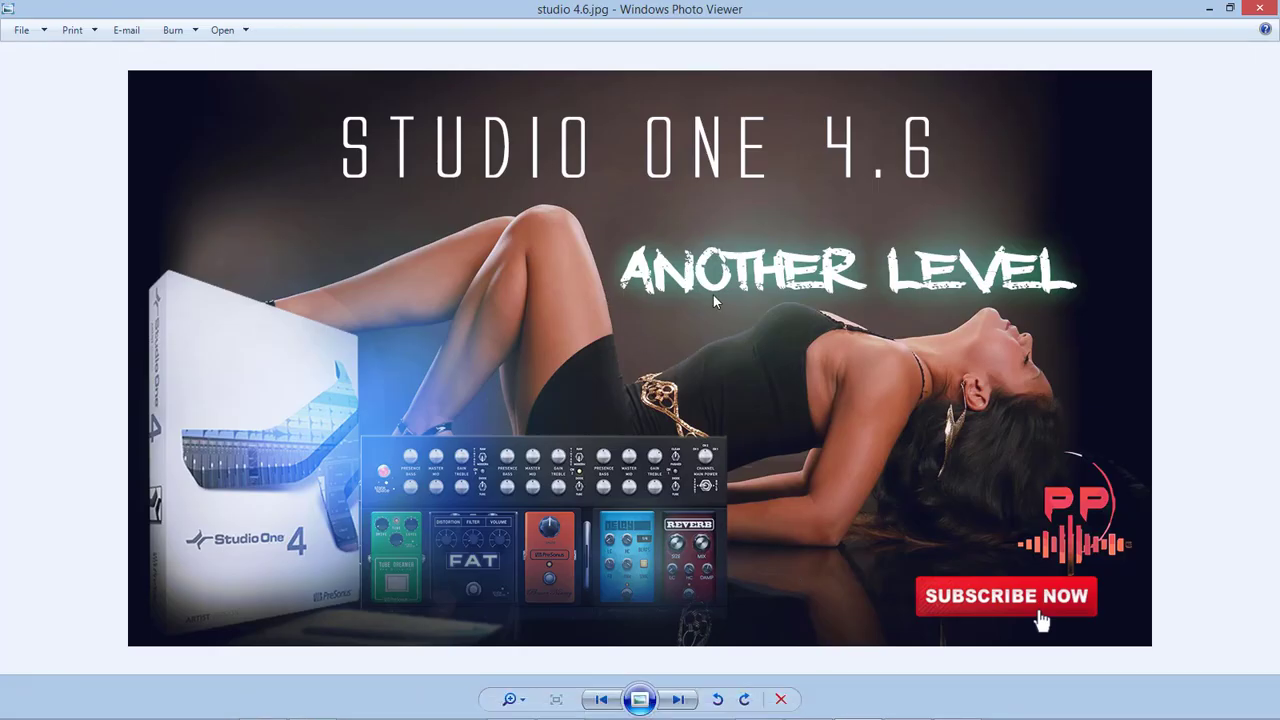
left_click(1259, 8)
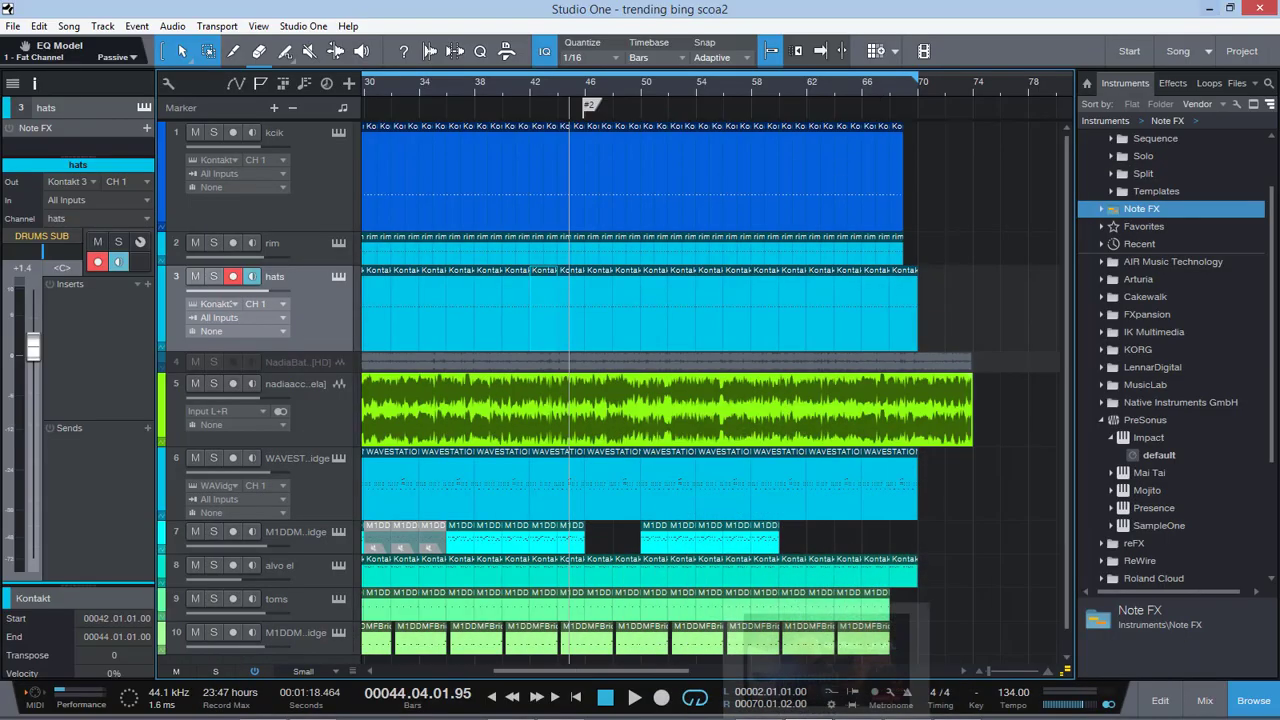